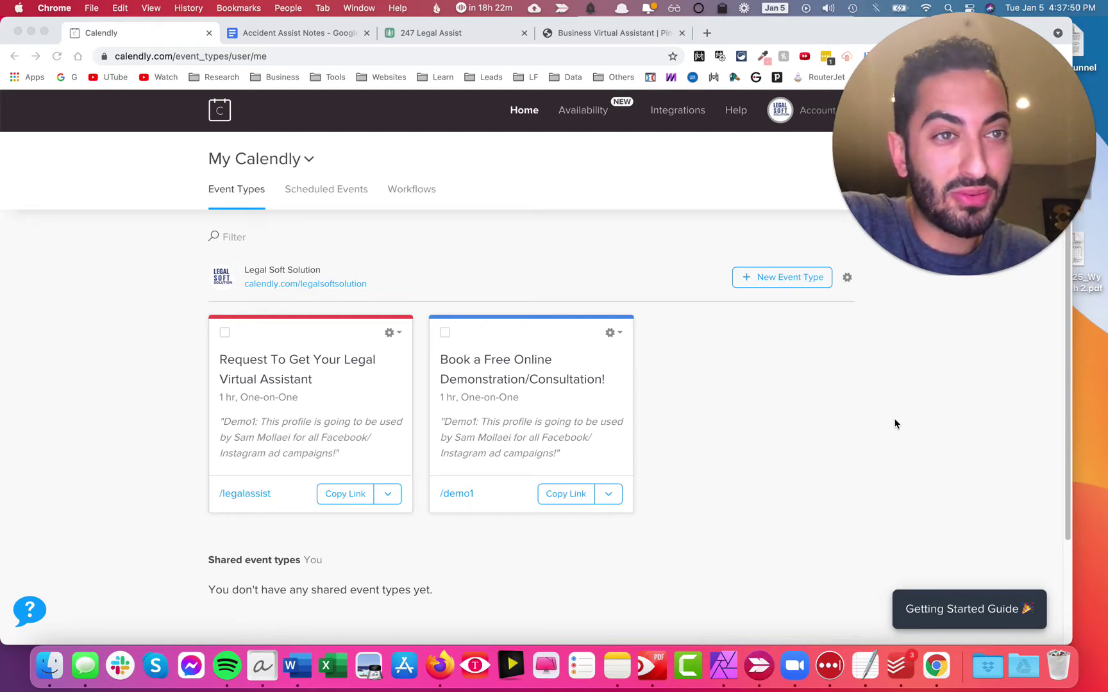
Bring the Legal Soft Solution browser window forward and look through the users and teams list
click(896, 423)
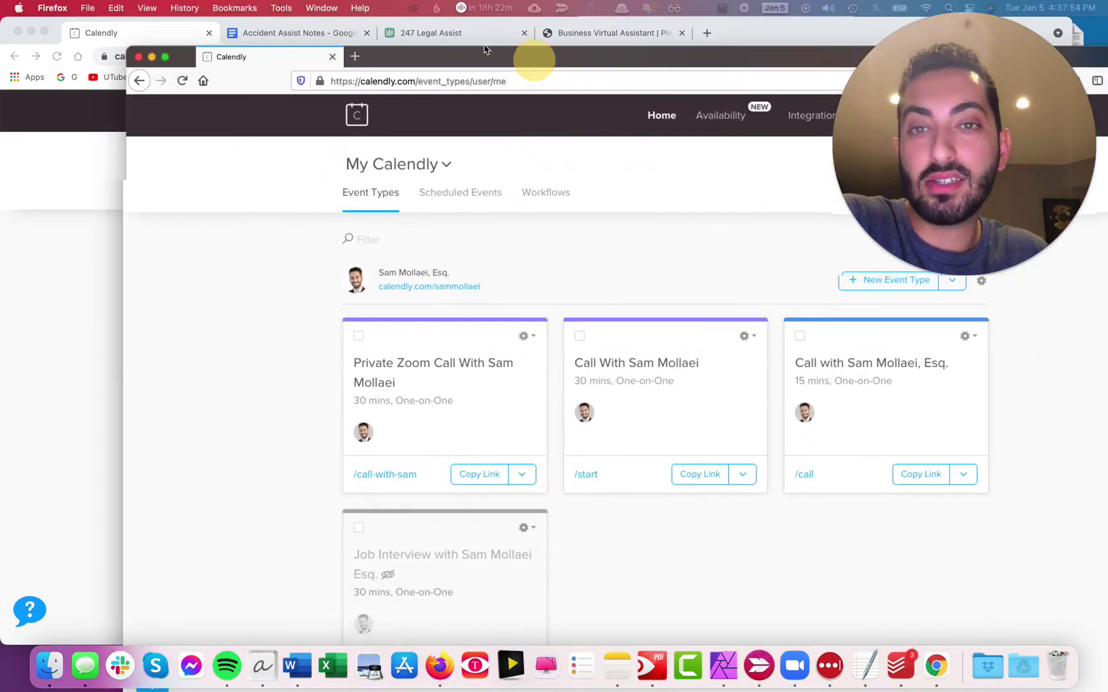
drag(531, 49, 449, 41)
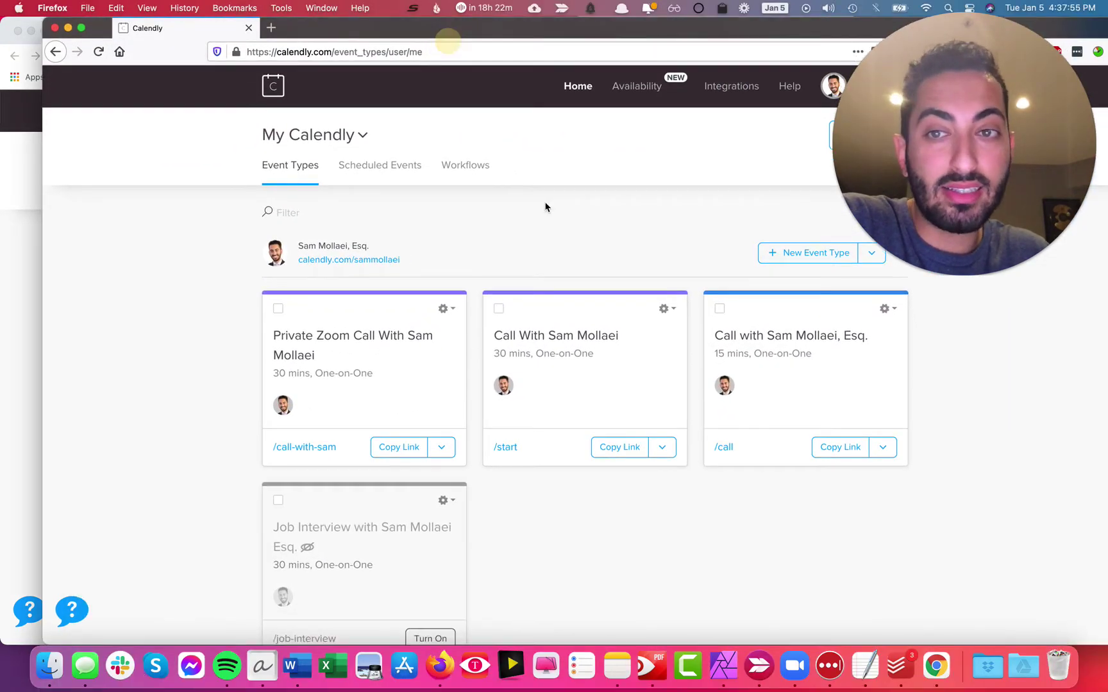
click(317, 148)
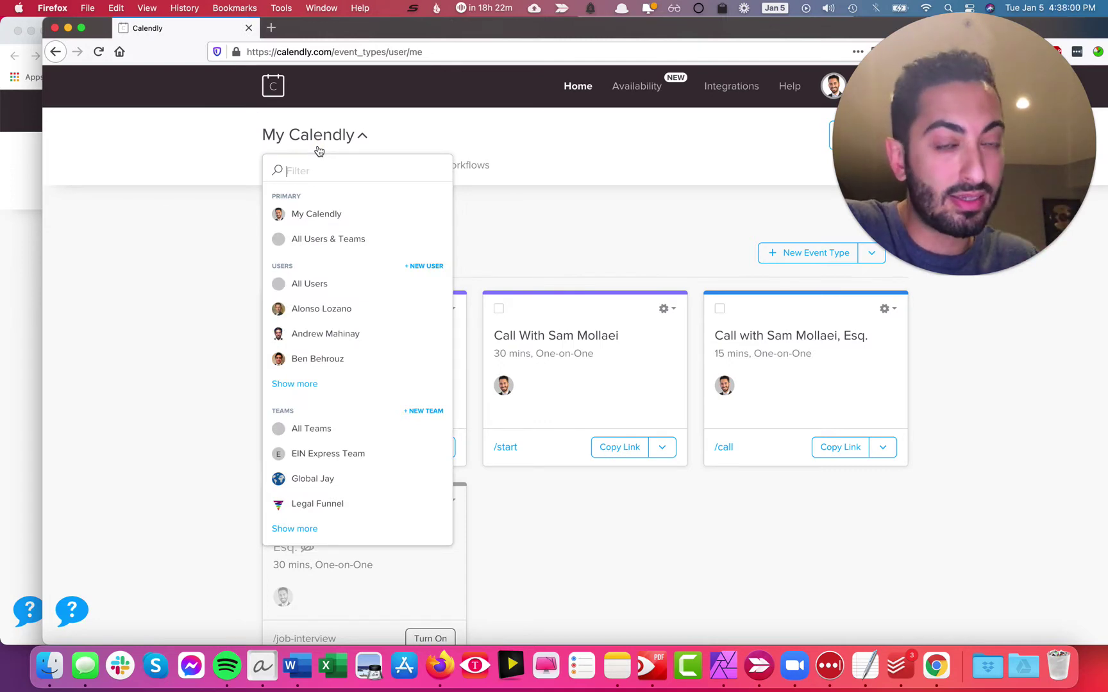
click(371, 534)
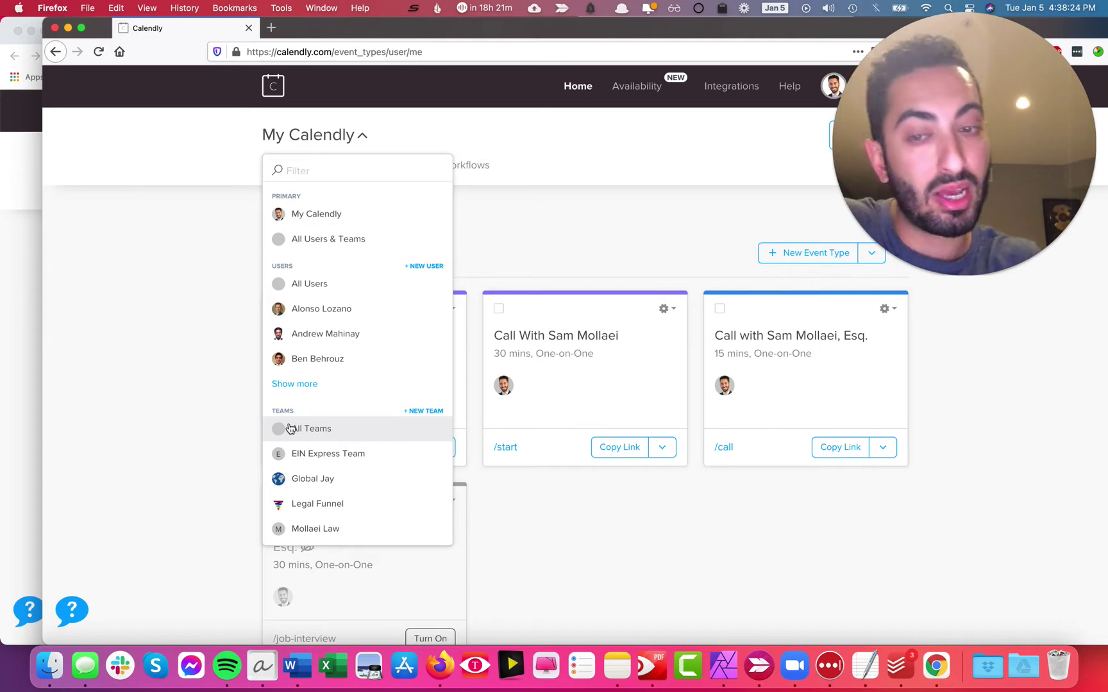
key(ctrl+Right)
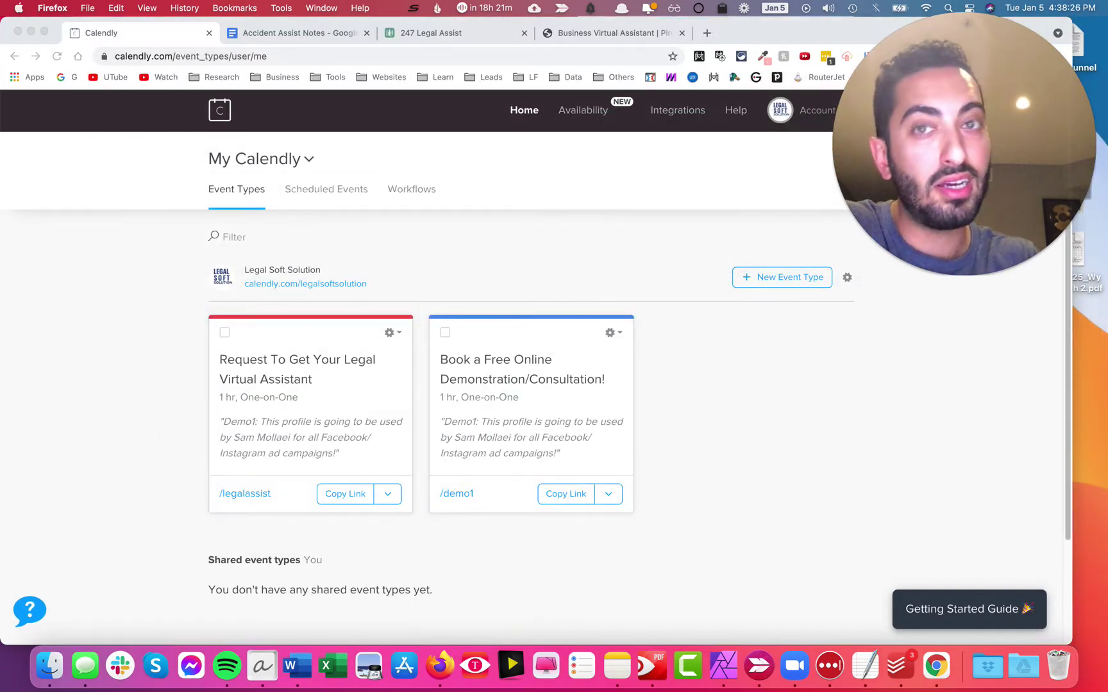
From the event type cards, open Request To Get Your Legal Virtual Assistant in the editor
click(618, 334)
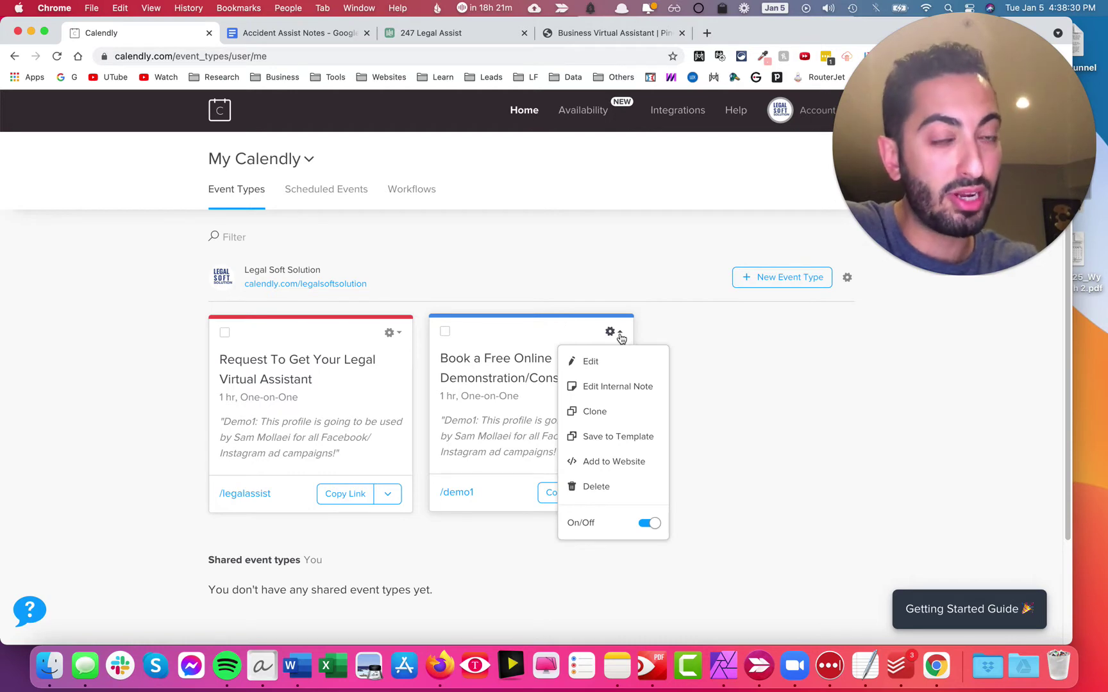
click(787, 390)
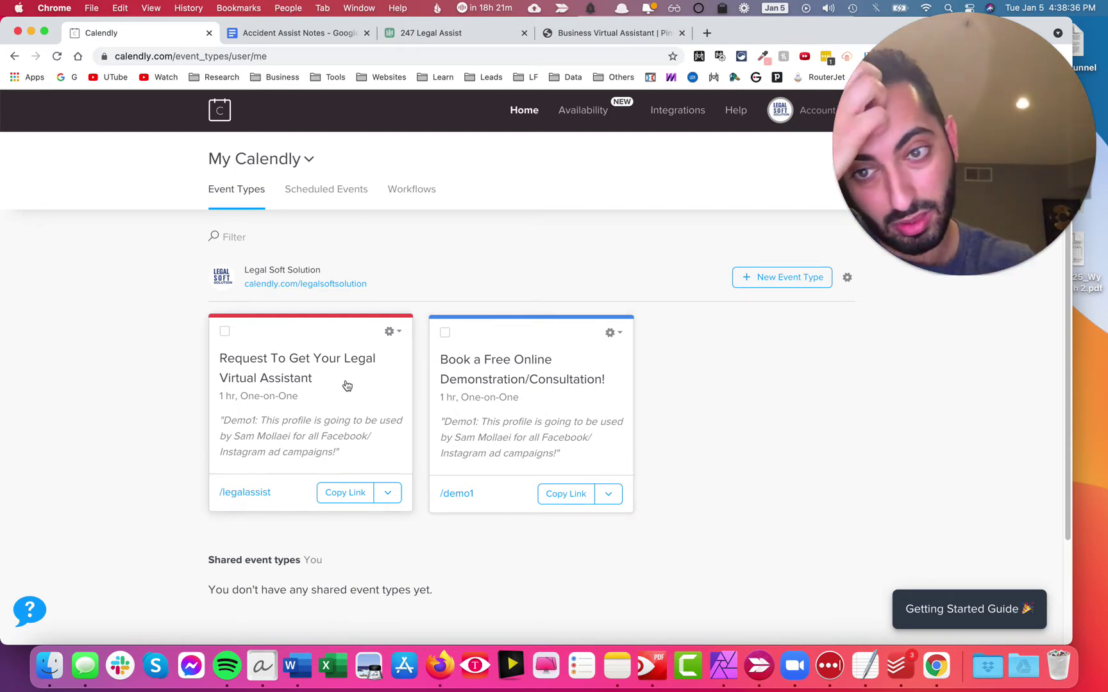
click(393, 333)
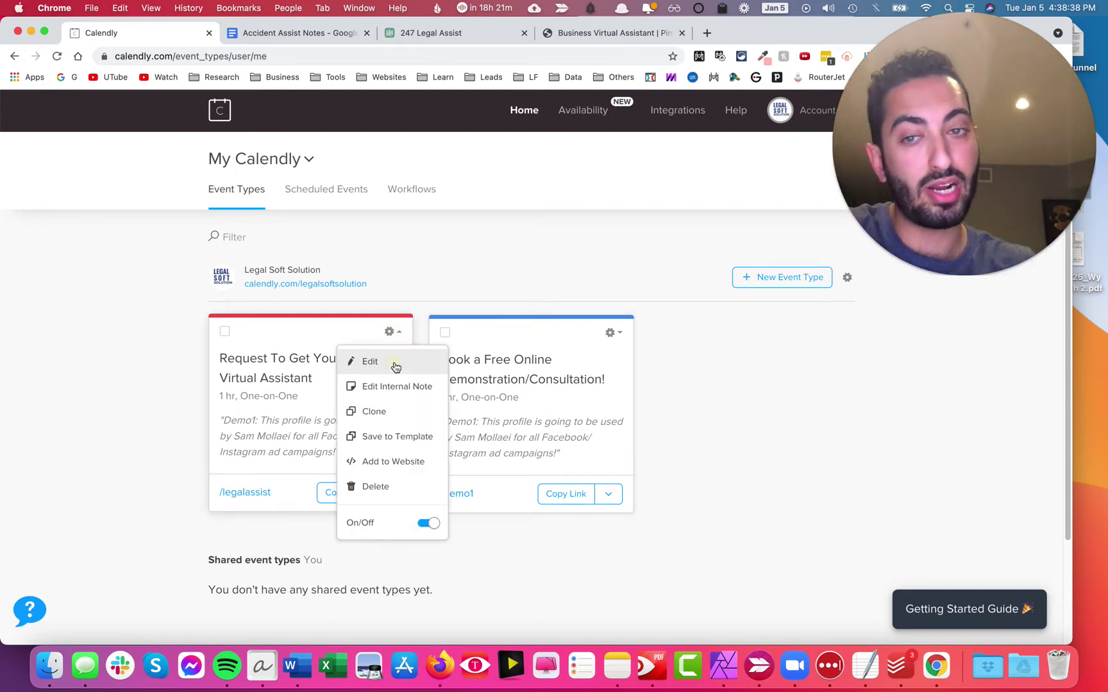
click(394, 363)
In the event description, insert 'to' right after 'Virtual Assistant', then switch to Accident Assist Notes
click(393, 275)
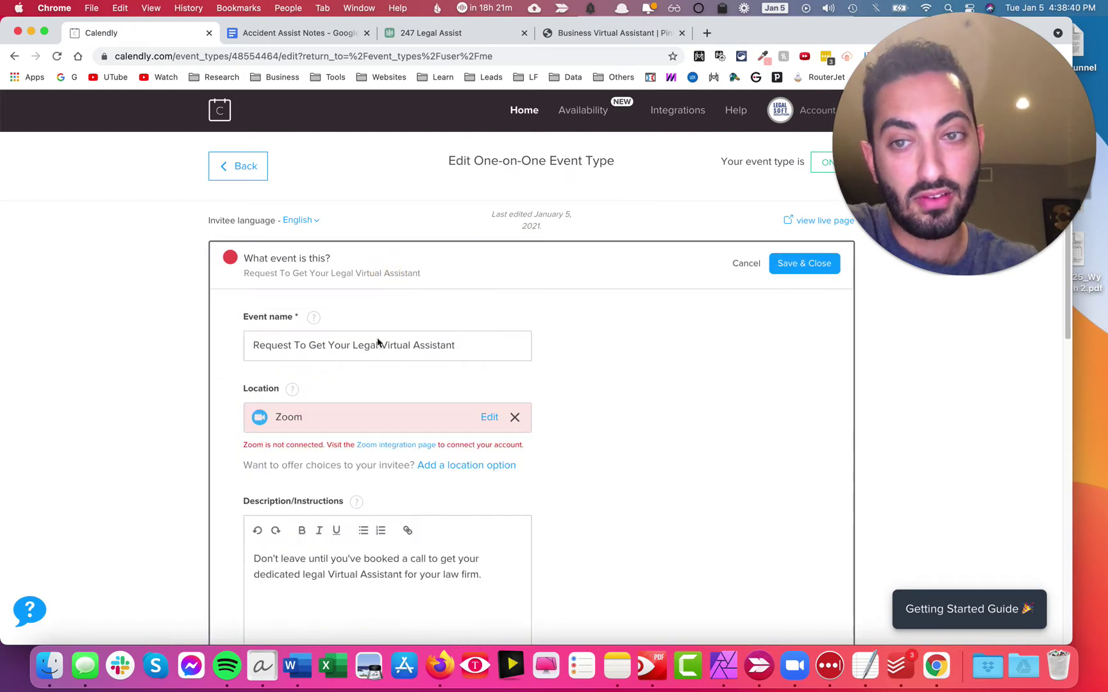
drag(472, 351, 197, 321)
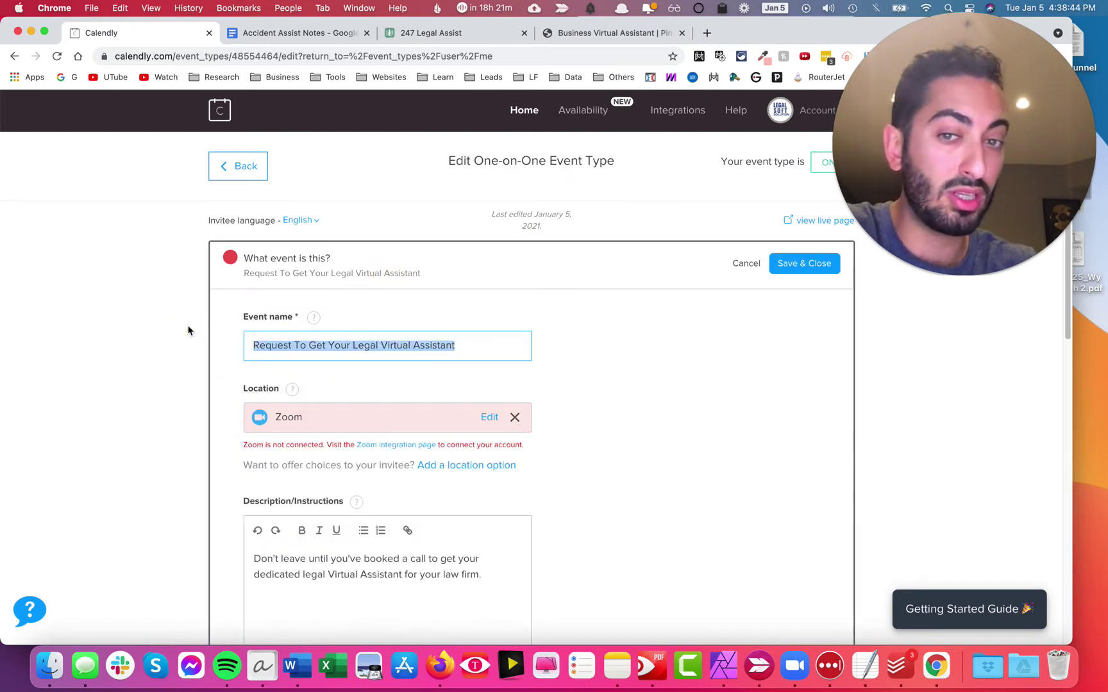
click(397, 563)
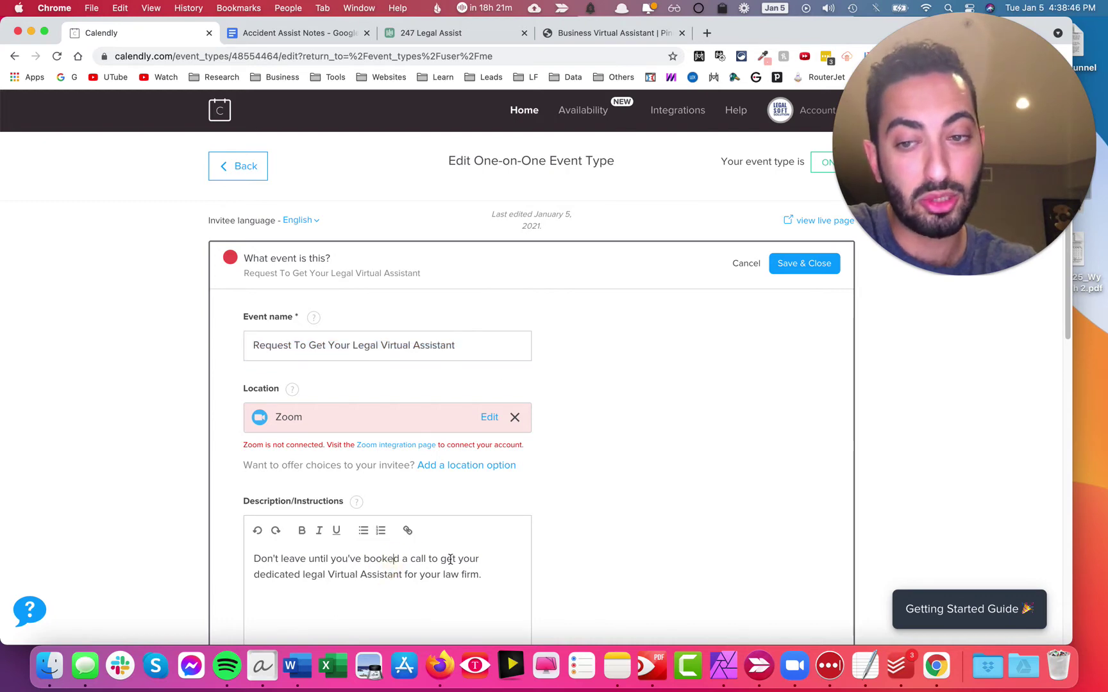
click(400, 572)
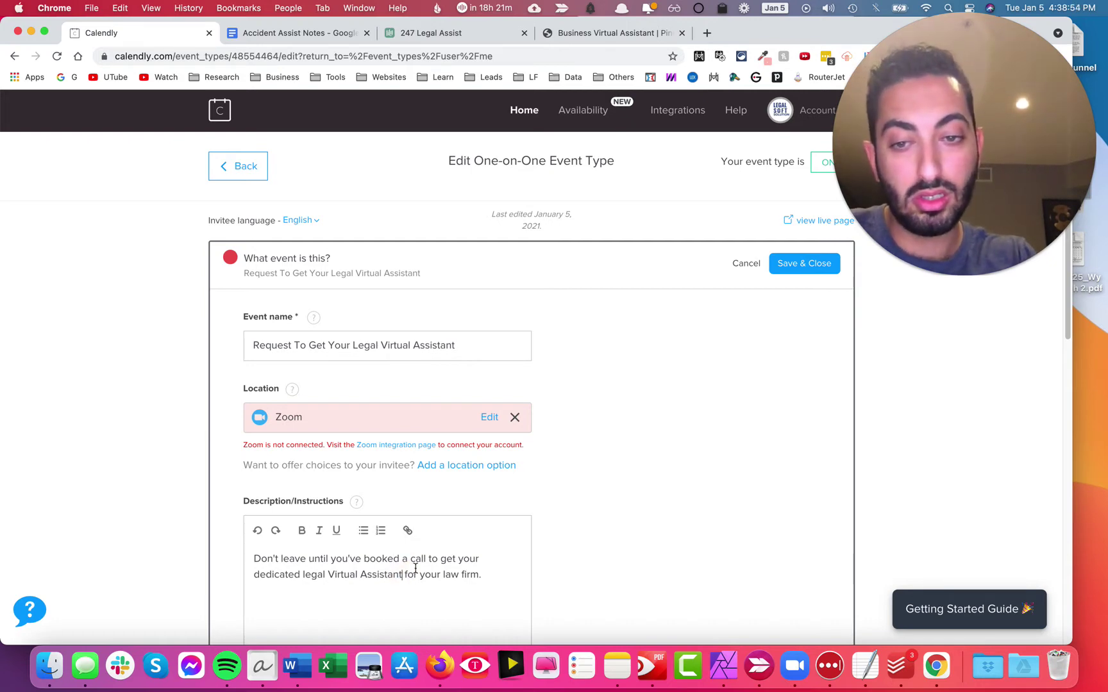
text(to)
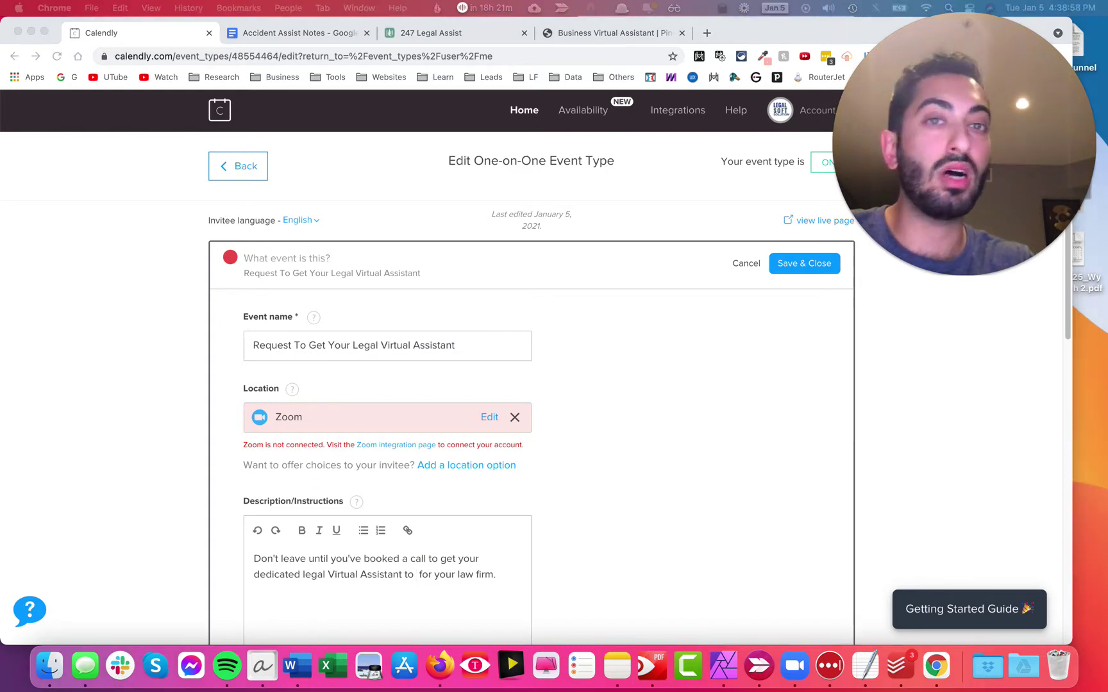
click(334, 33)
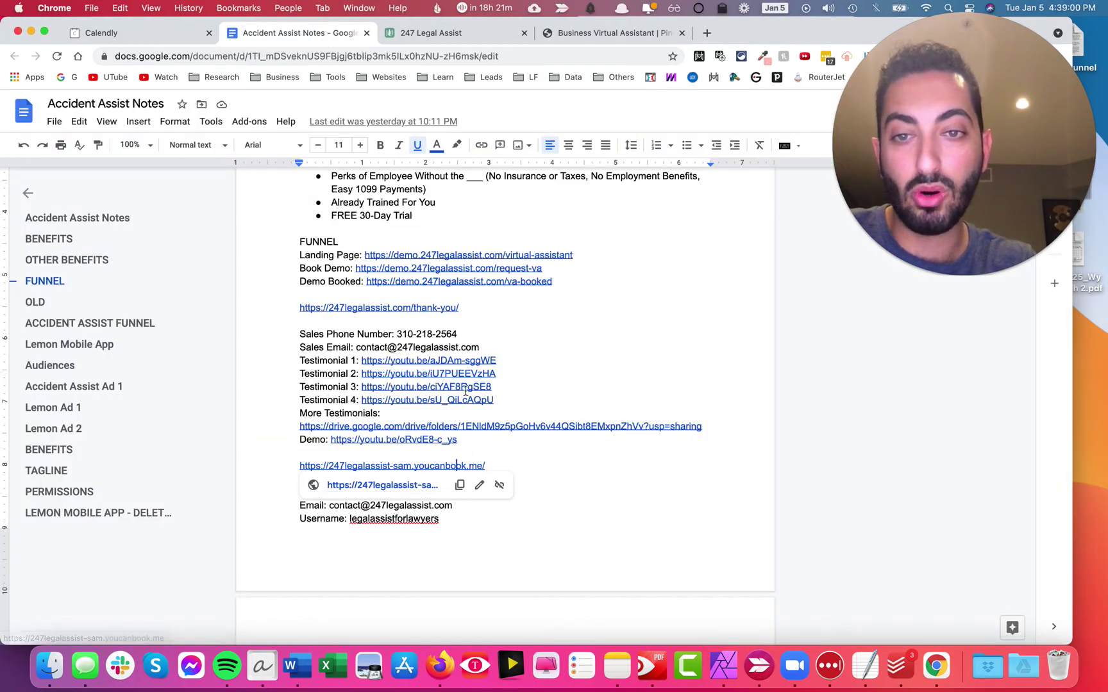
Open the FUNNEL notes' Landing Page link, view it, close it, and return to Calendly
scroll(510, 335, up, 1)
click(511, 331)
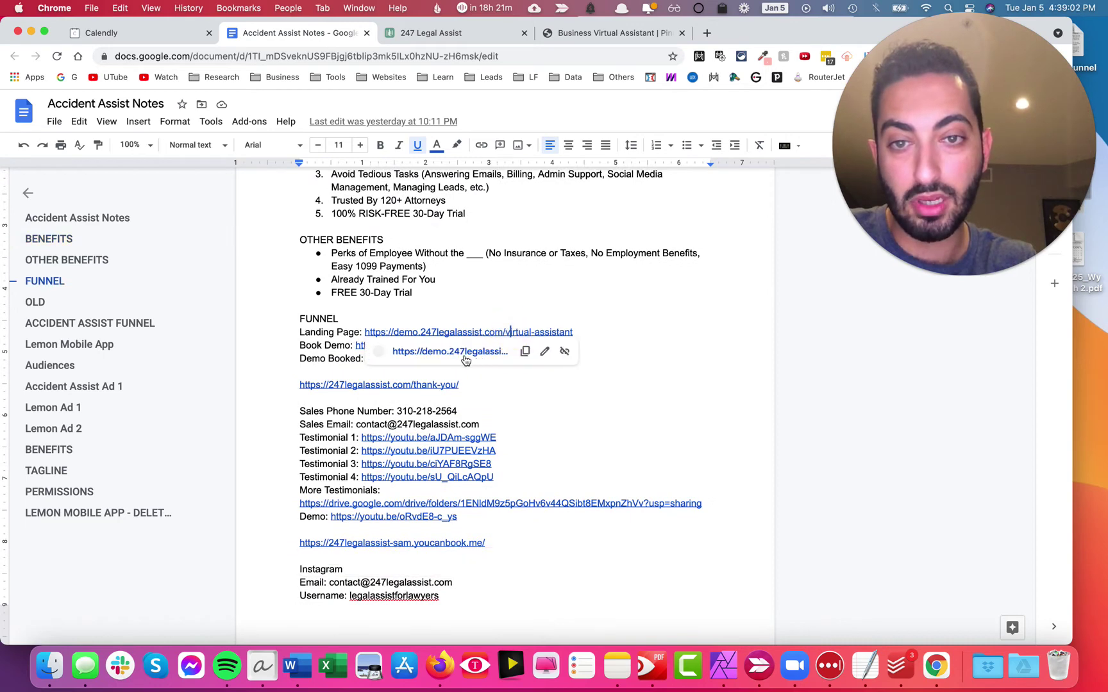
click(464, 353)
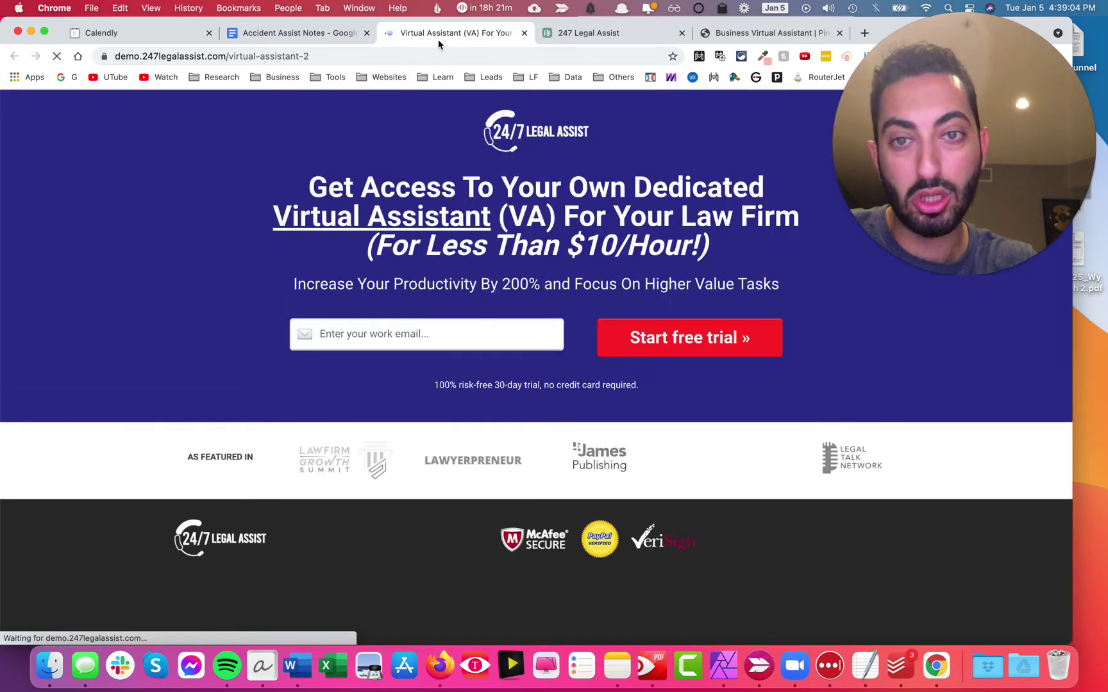
drag(438, 35, 596, 33)
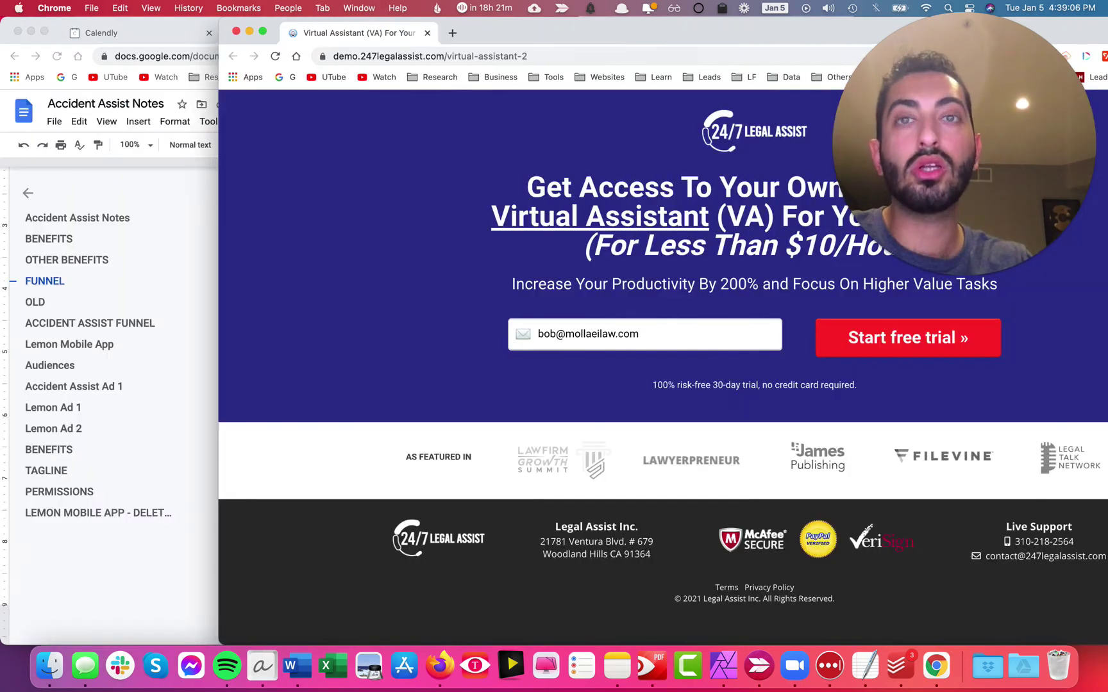
key(super+w)
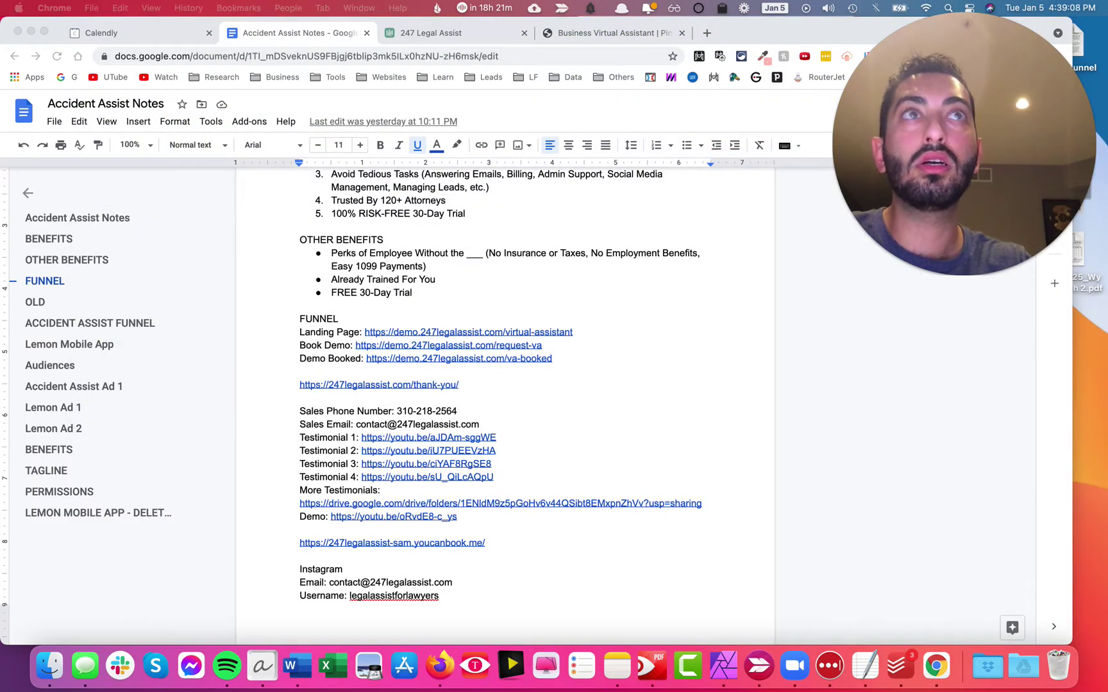
click(159, 33)
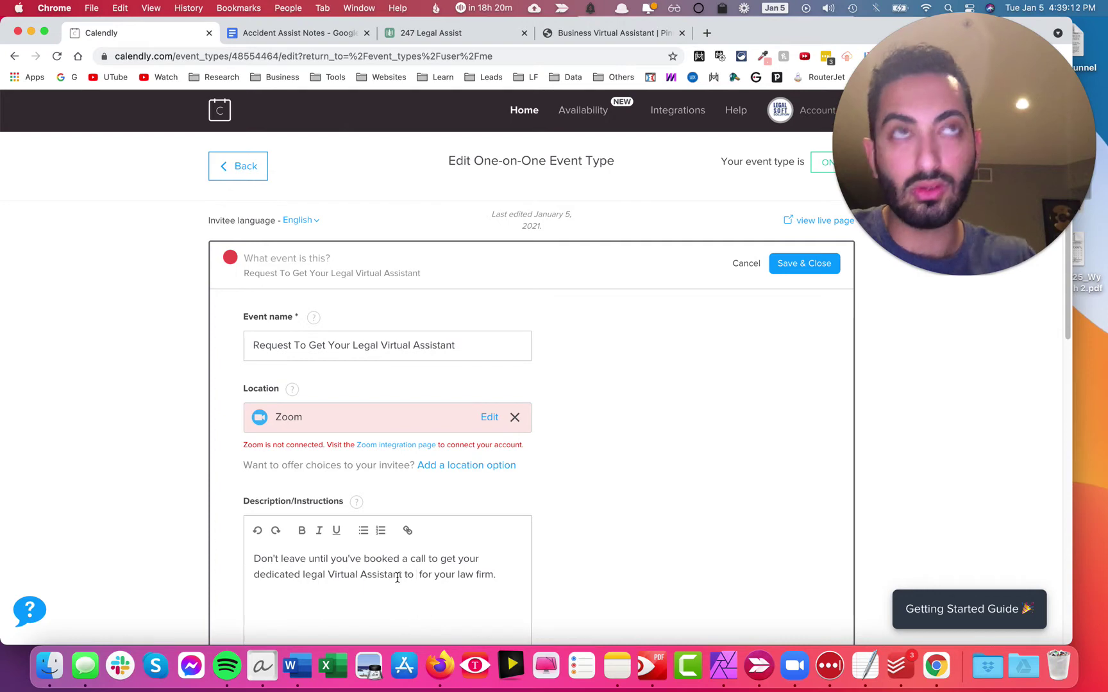
End the description with 'increase your productivity by 200% and focus on higher value tasks.'
text(increase your pdo)
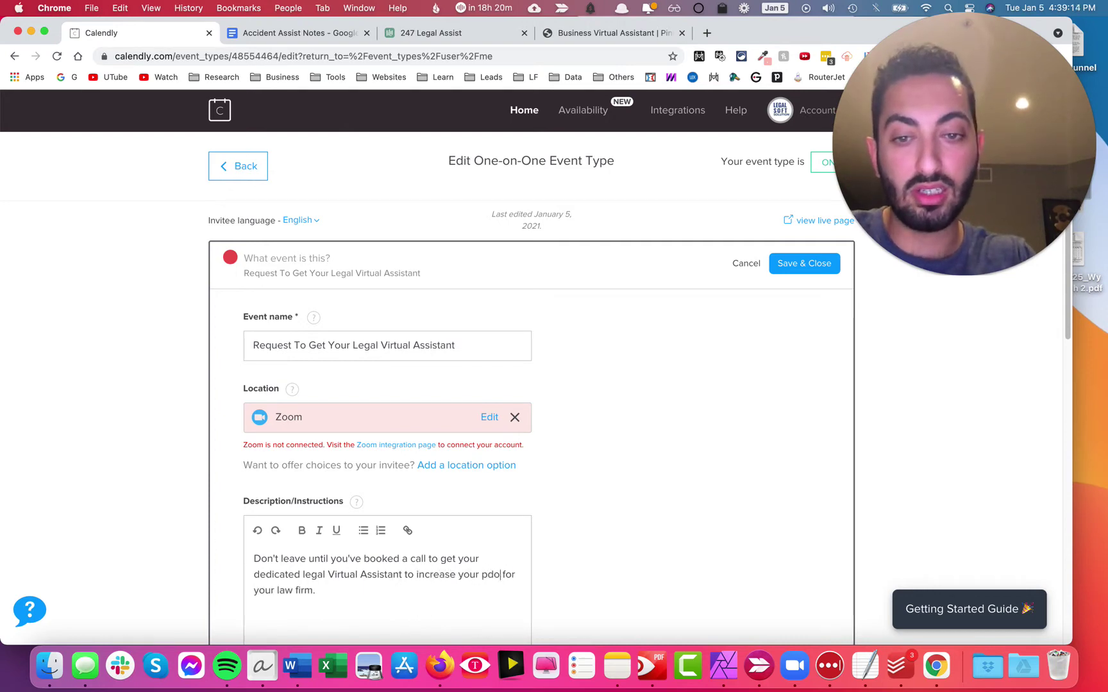
text(ucicivyt by )
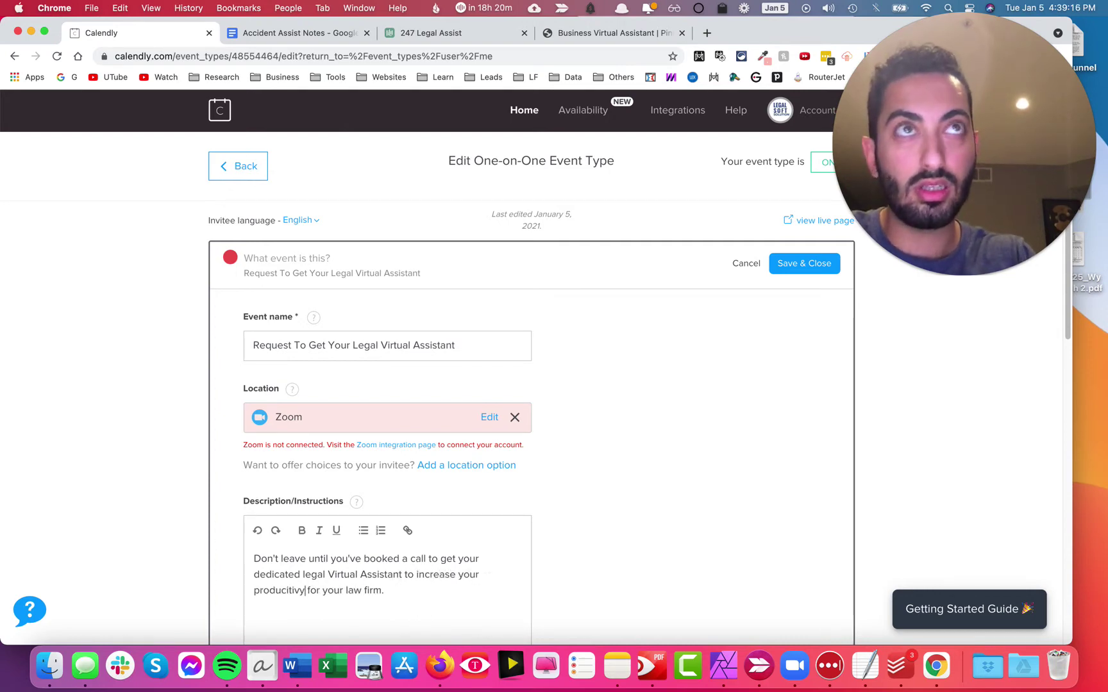
text(200% and focu)
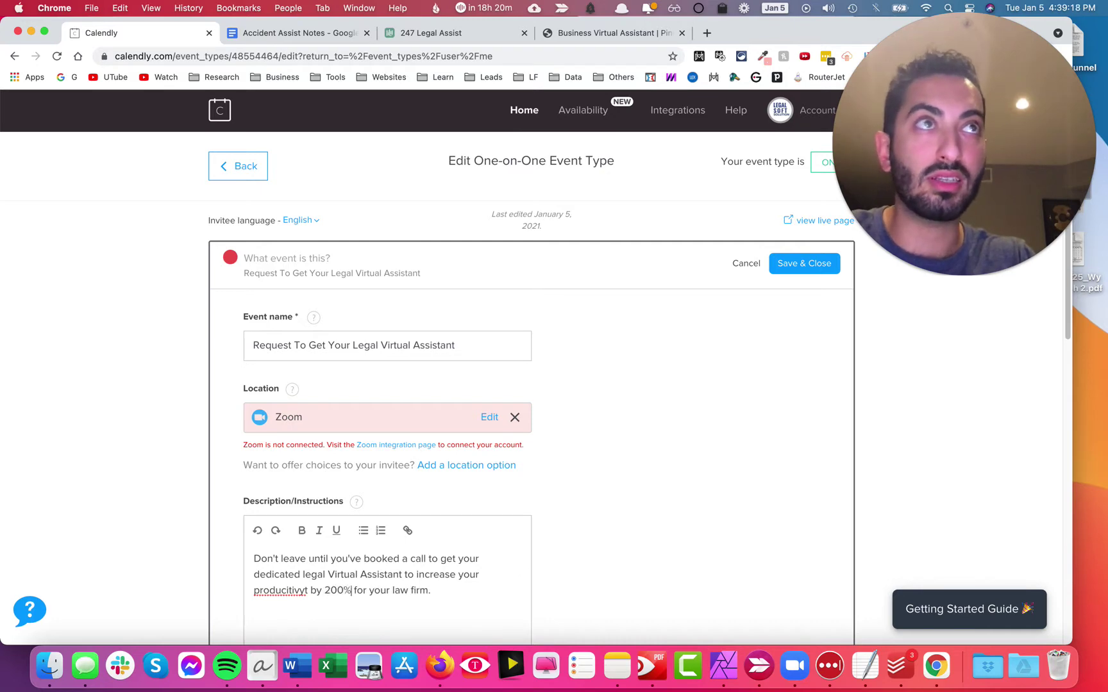
text(s on higher value task)
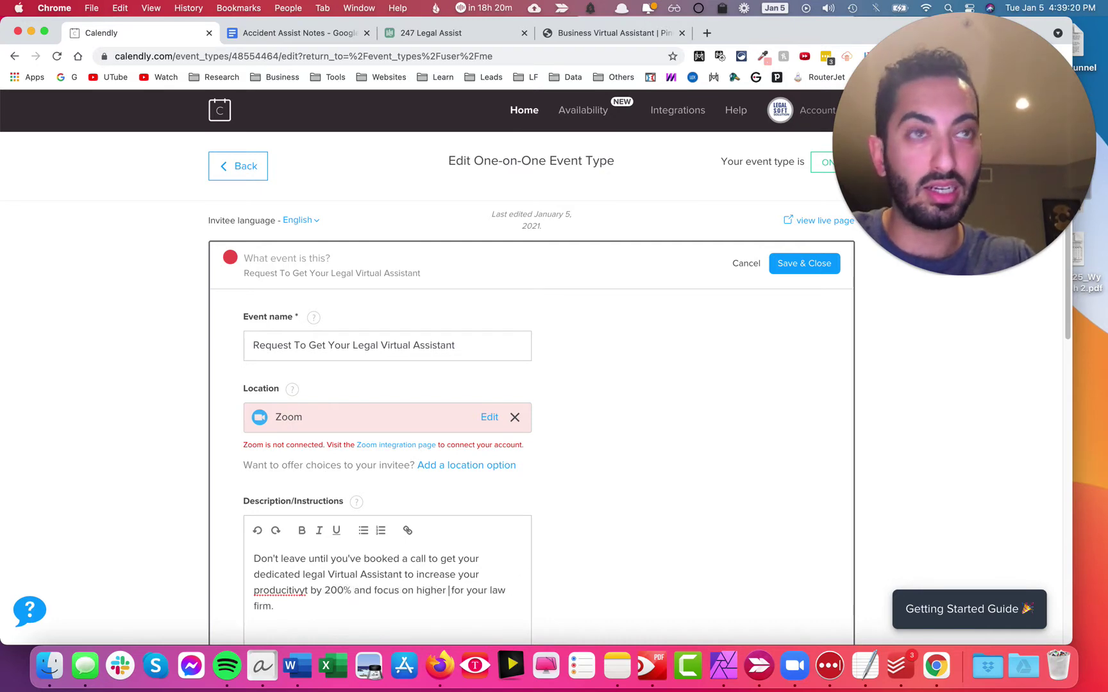
text(s.)
key(shift+Down)
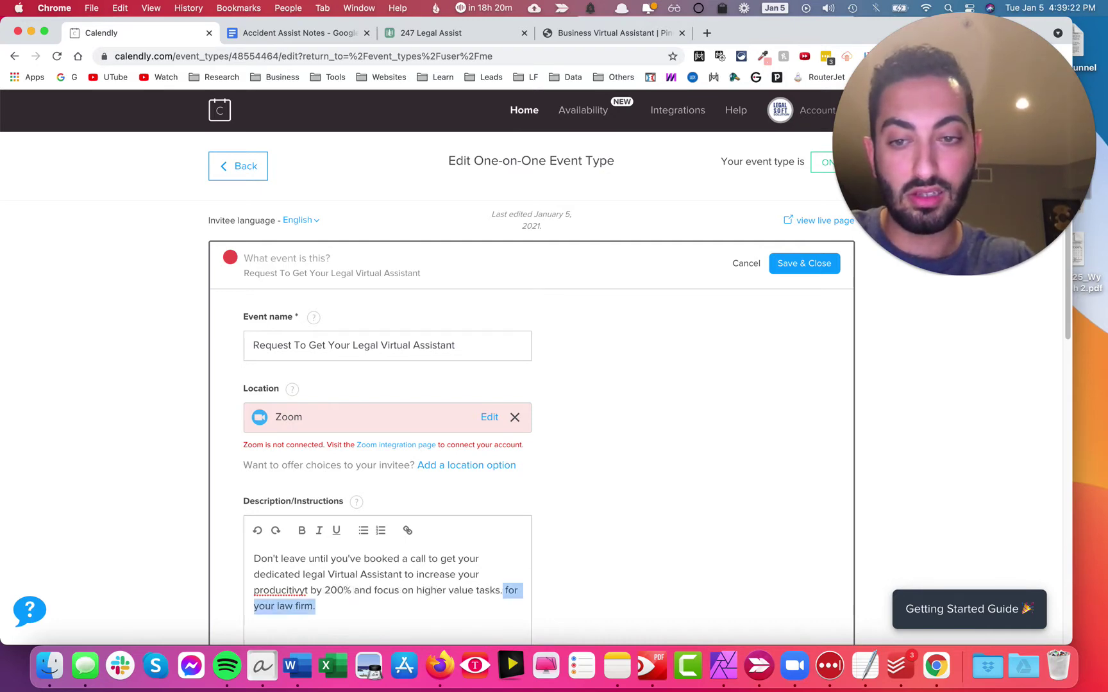
key(BackSpace)
right_click(284, 593)
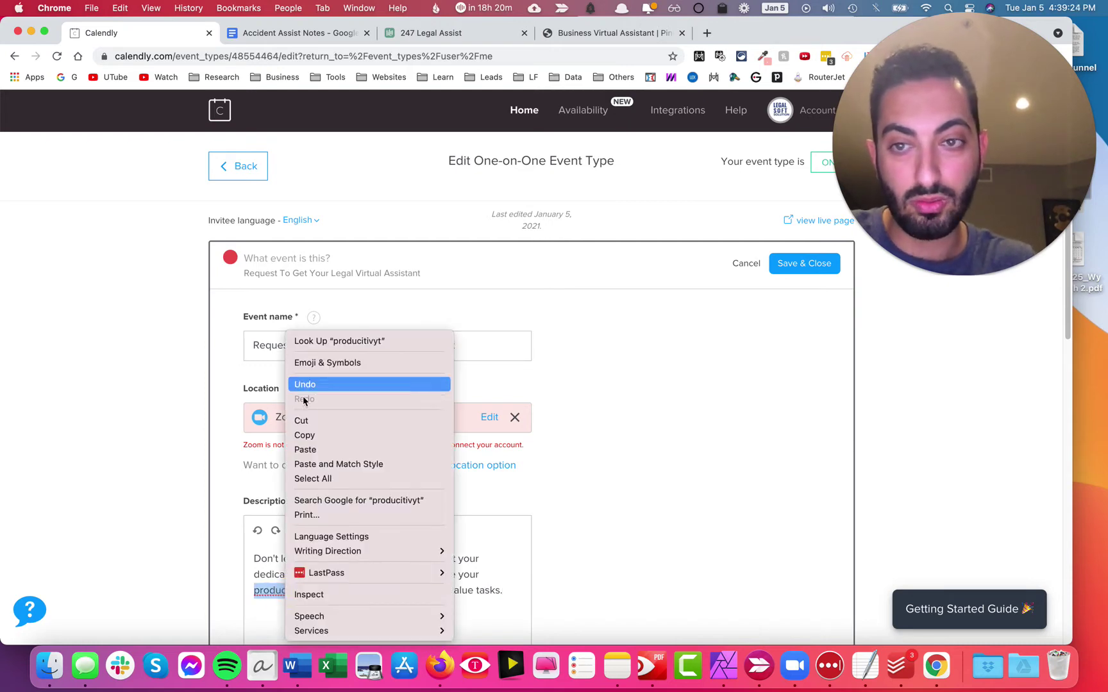
key(Escape)
text(productivity)
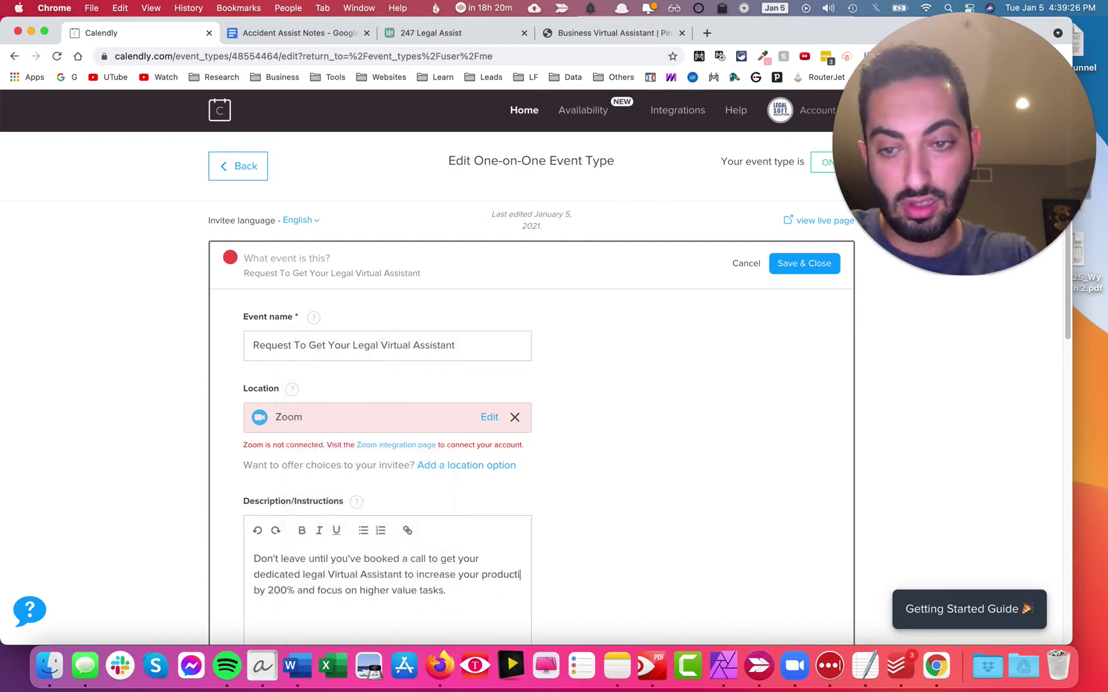
Adjust the legalassist event link and save the event's name, location and description
scroll(317, 318, down, 3)
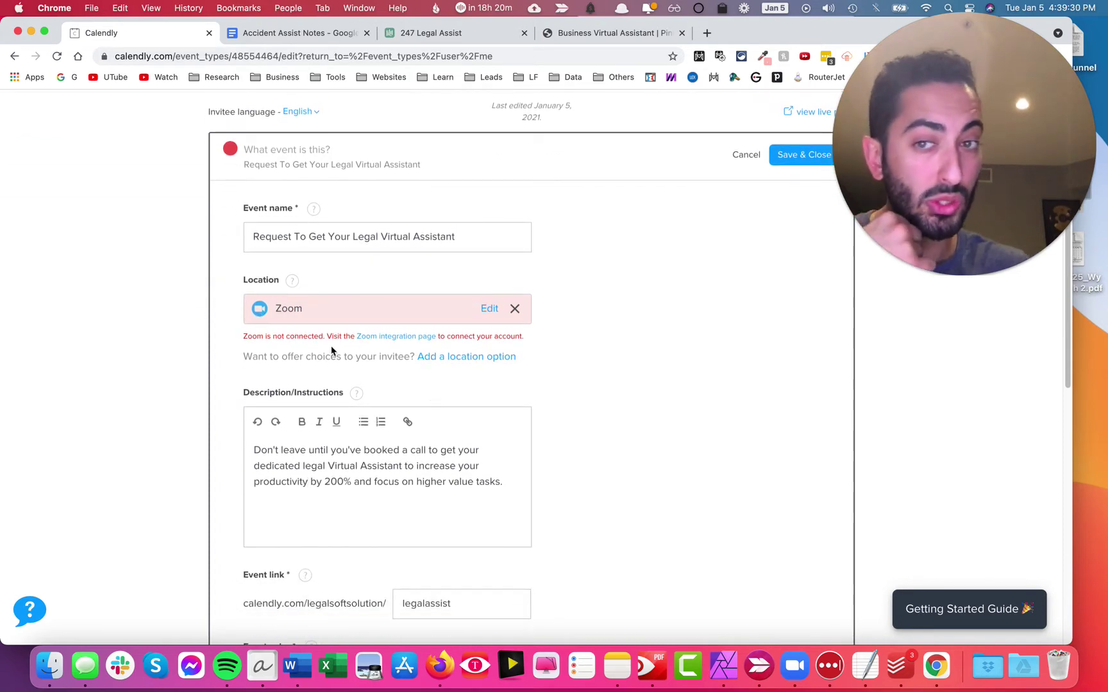
scroll(613, 263, up, 3)
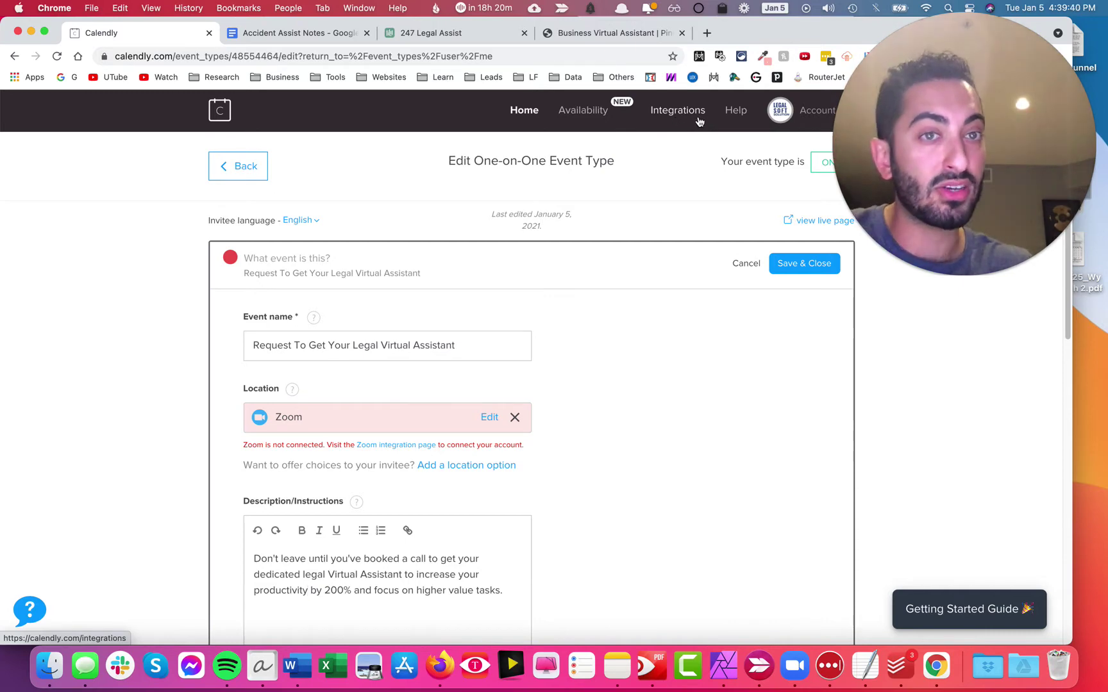
scroll(495, 383, down, 4)
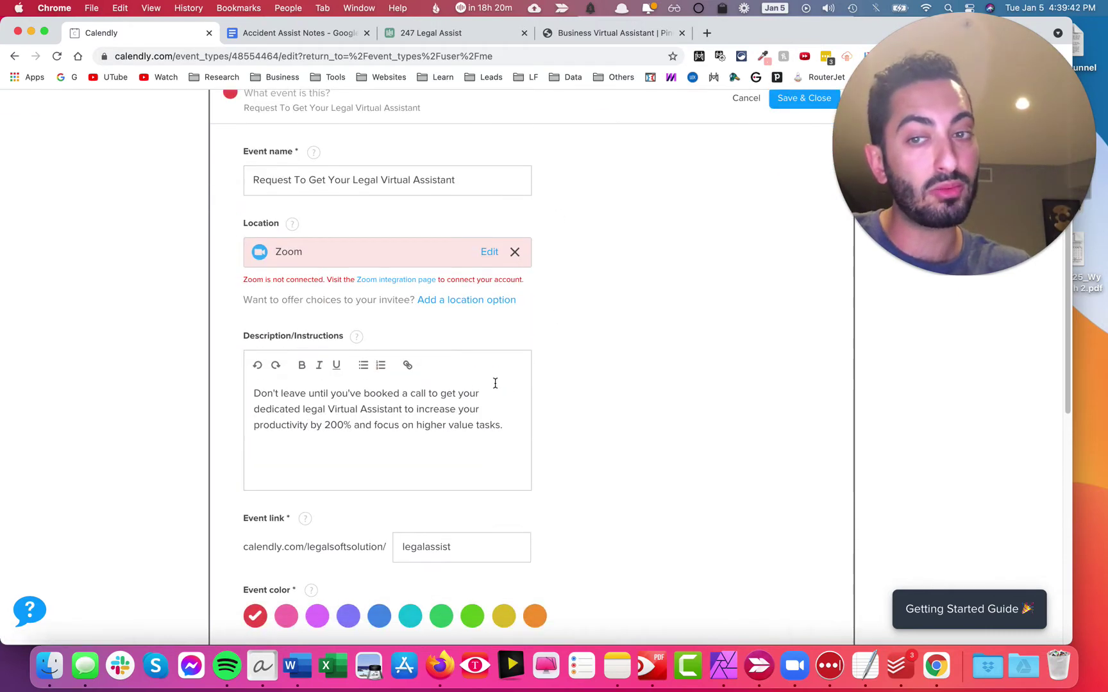
click(366, 376)
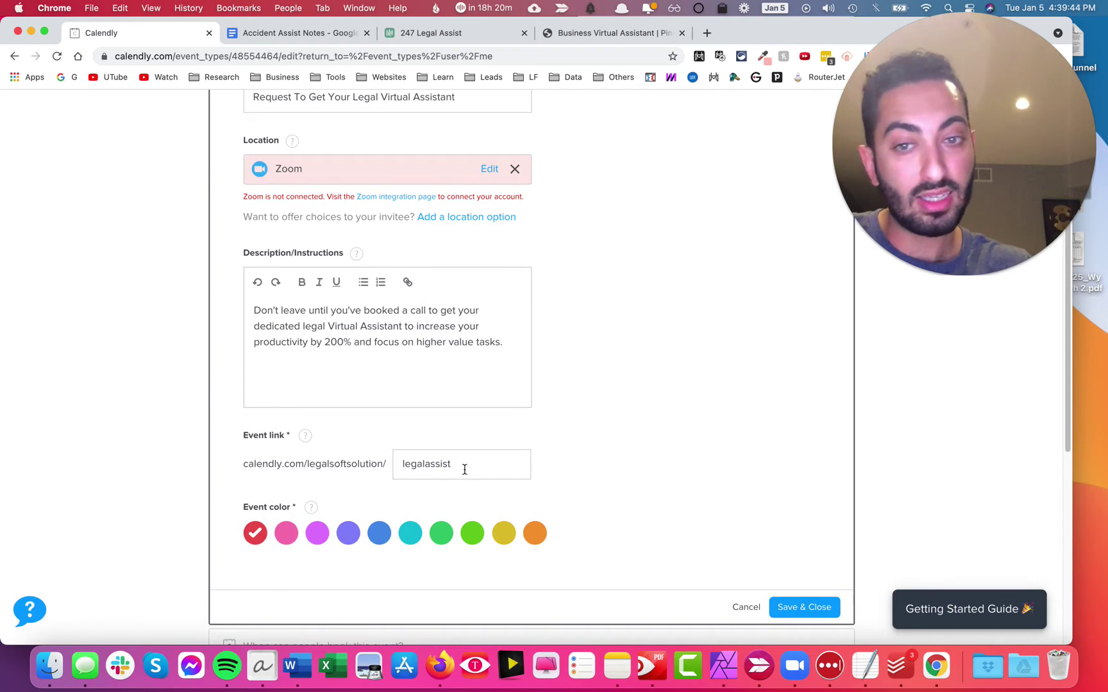
drag(468, 472, 366, 460)
click(455, 470)
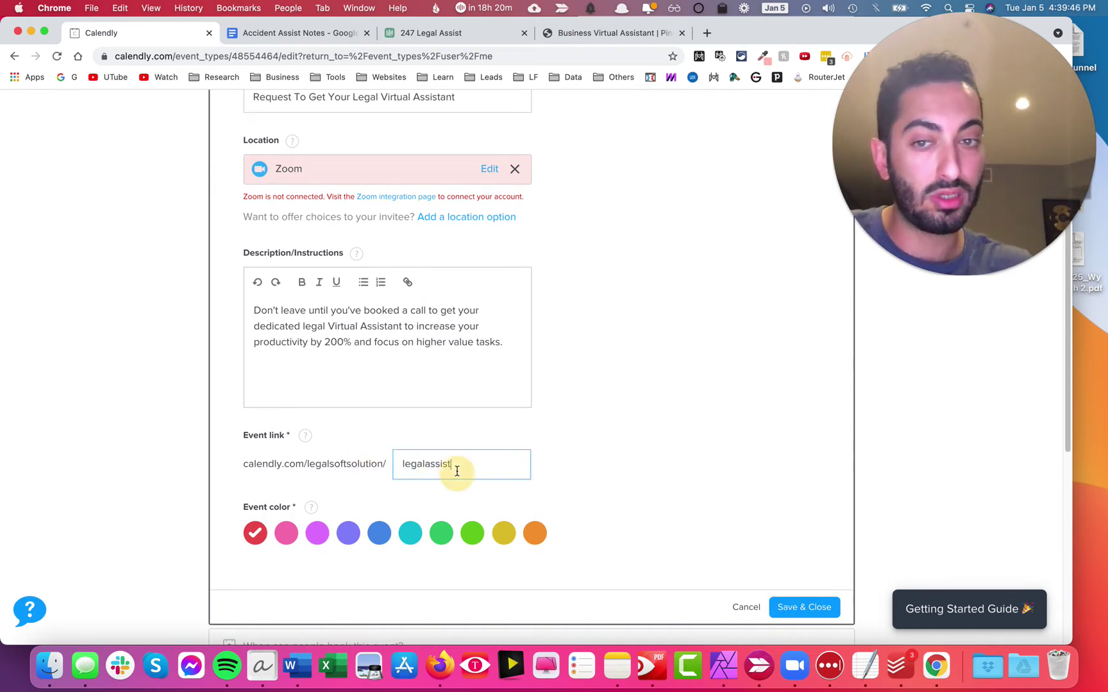
scroll(441, 469, down, 1)
scroll(440, 469, down, 1)
click(789, 569)
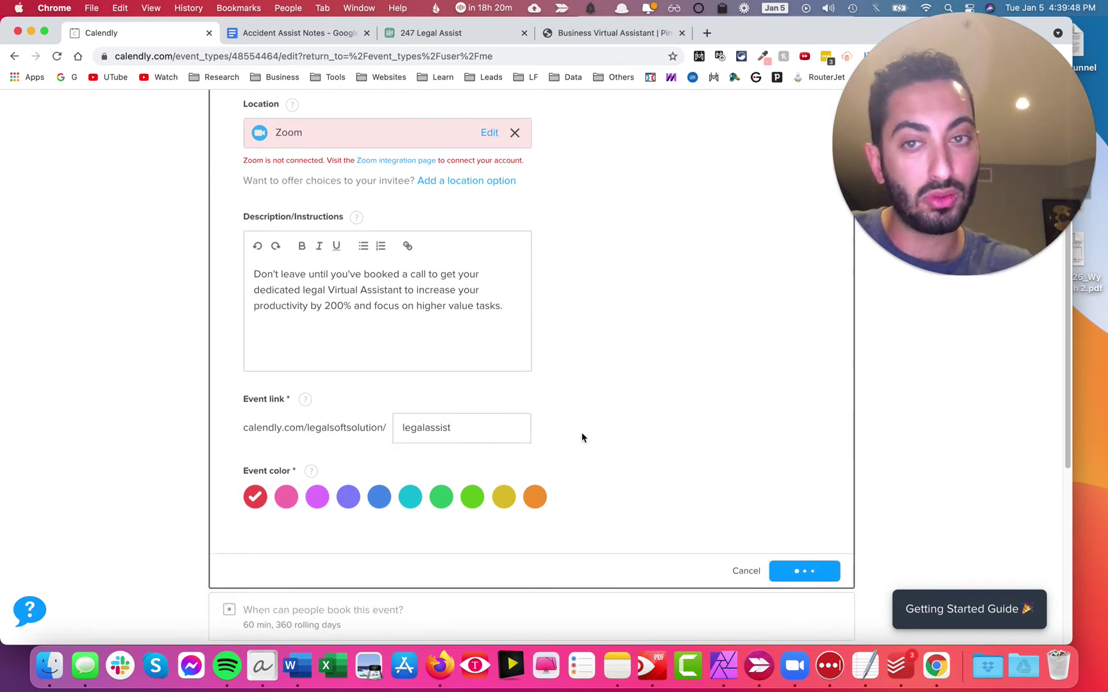
click(372, 247)
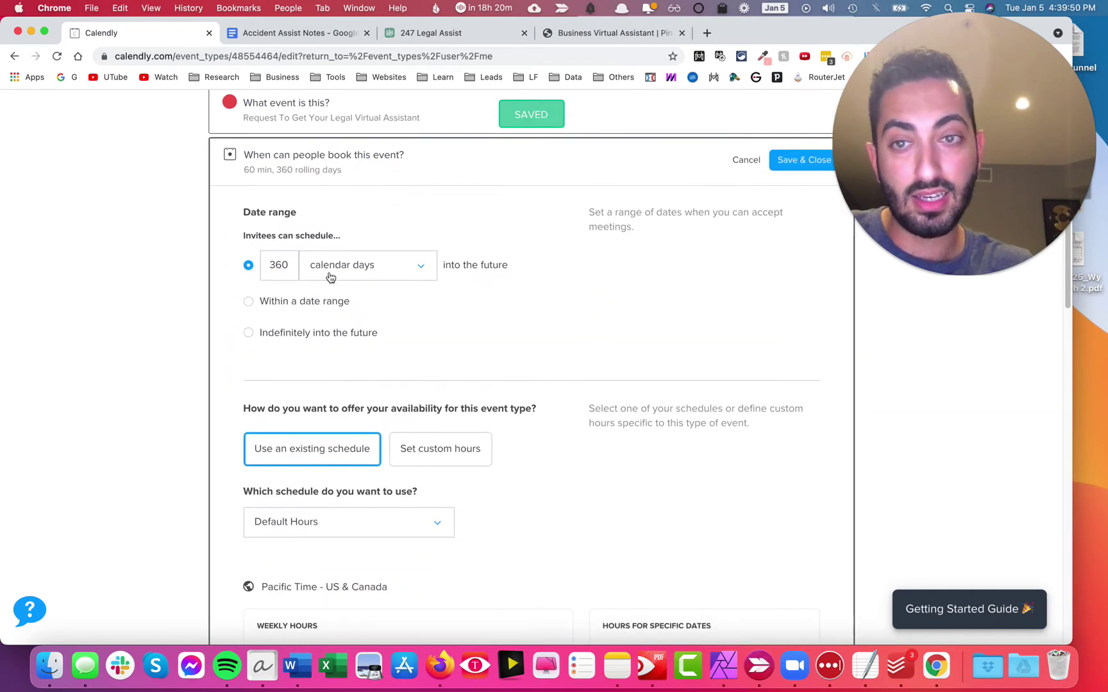
Change the booking window from 360 to 3 calendar days into the future
double_click(286, 260)
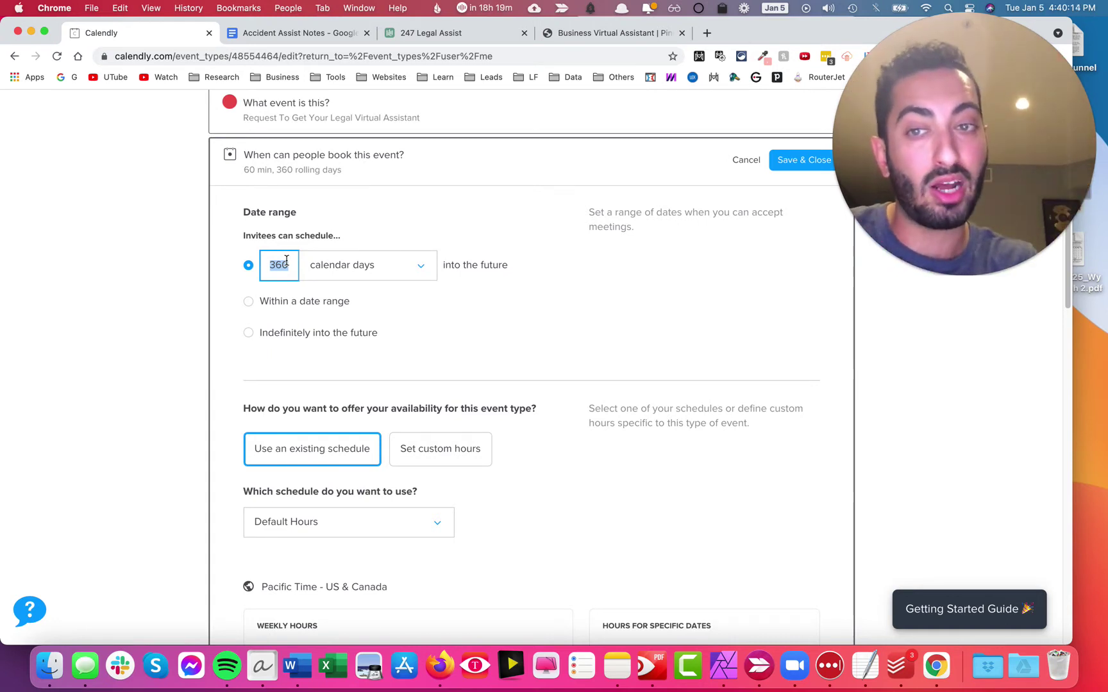
text(3)
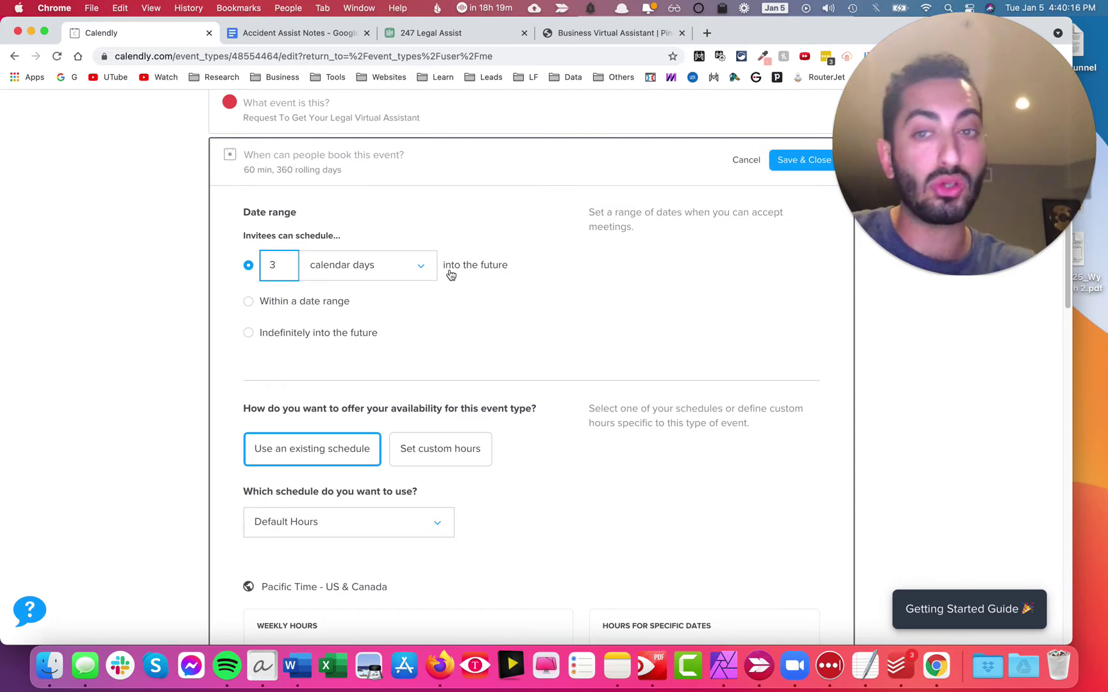
scroll(478, 279, down, 5)
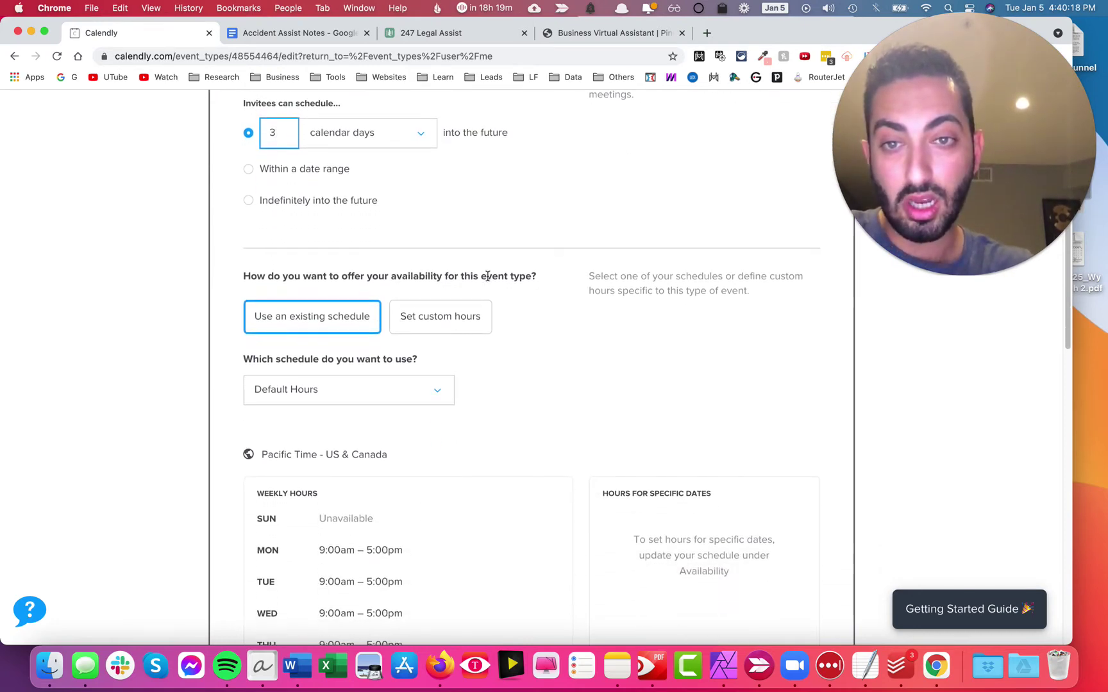
scroll(487, 276, down, 5)
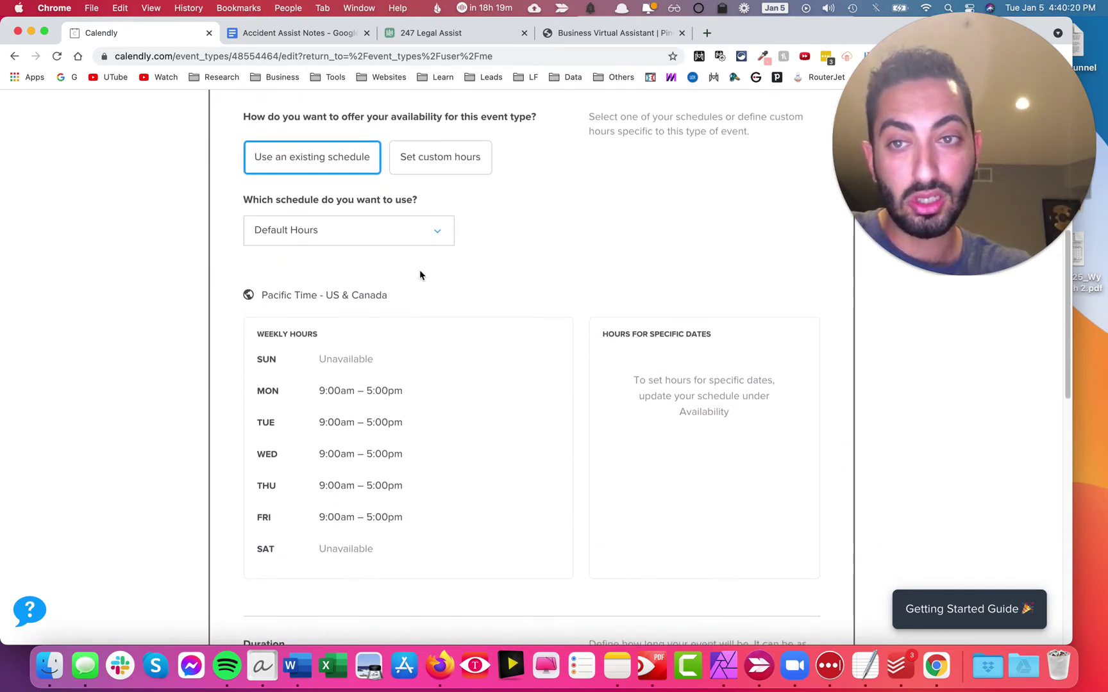
scroll(416, 273, down, 4)
scroll(334, 334, up, 2)
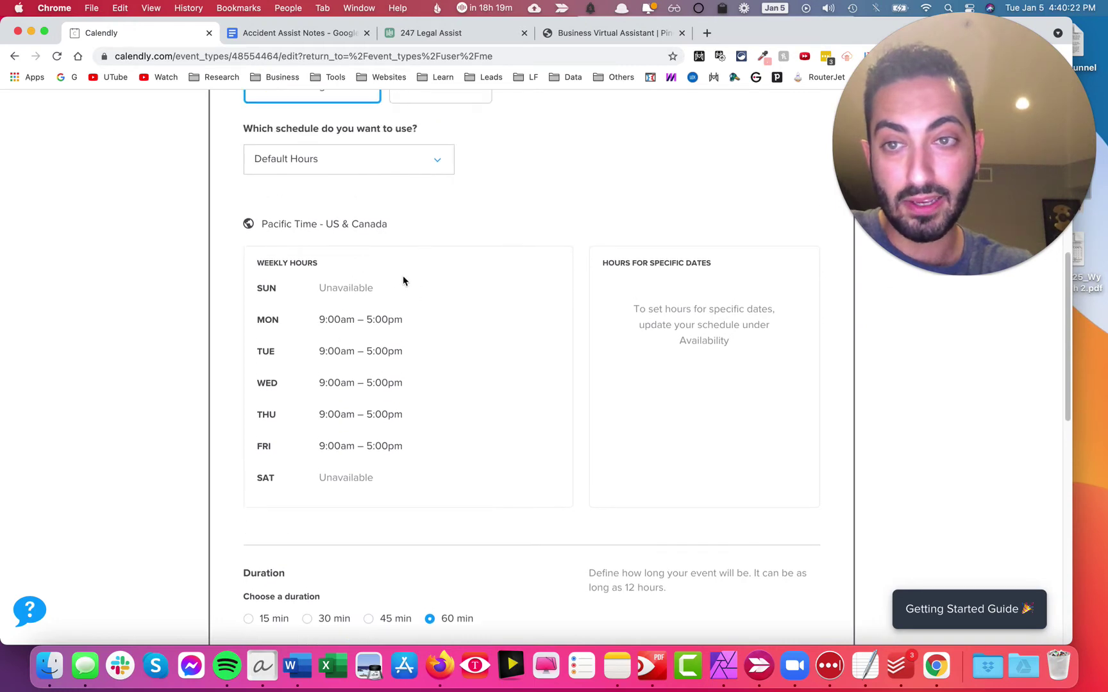
scroll(403, 280, down, 2)
scroll(413, 273, up, 4)
Review the availability schedule choices, leaving Default Hours as the weekly schedule
click(337, 251)
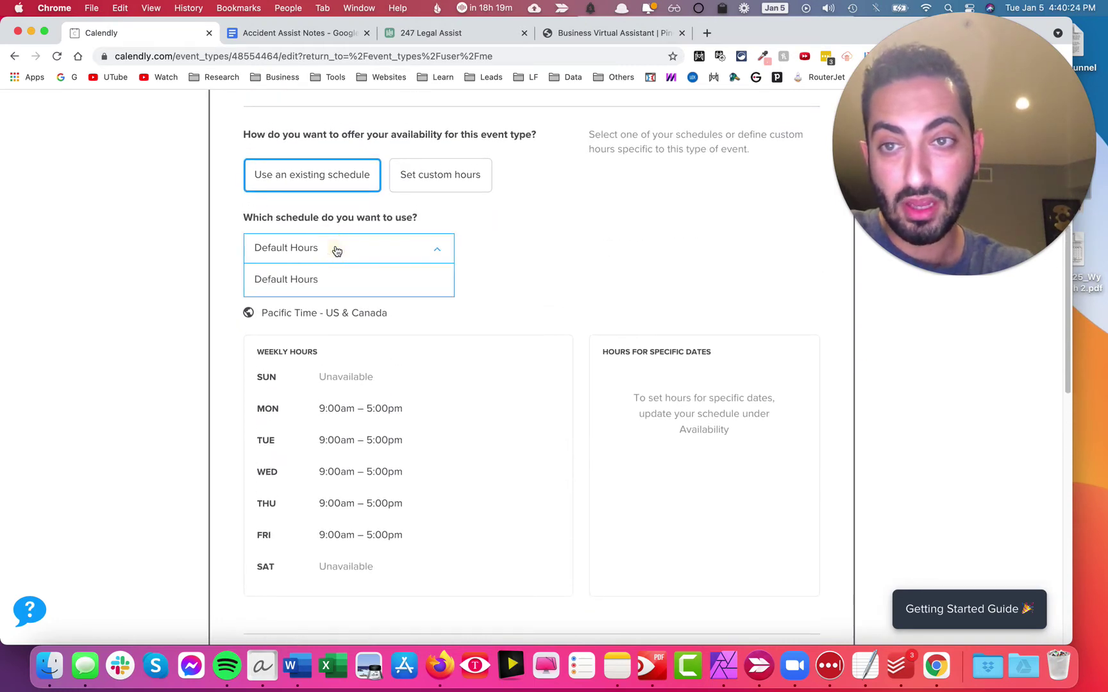
click(337, 251)
scroll(425, 275, up, 3)
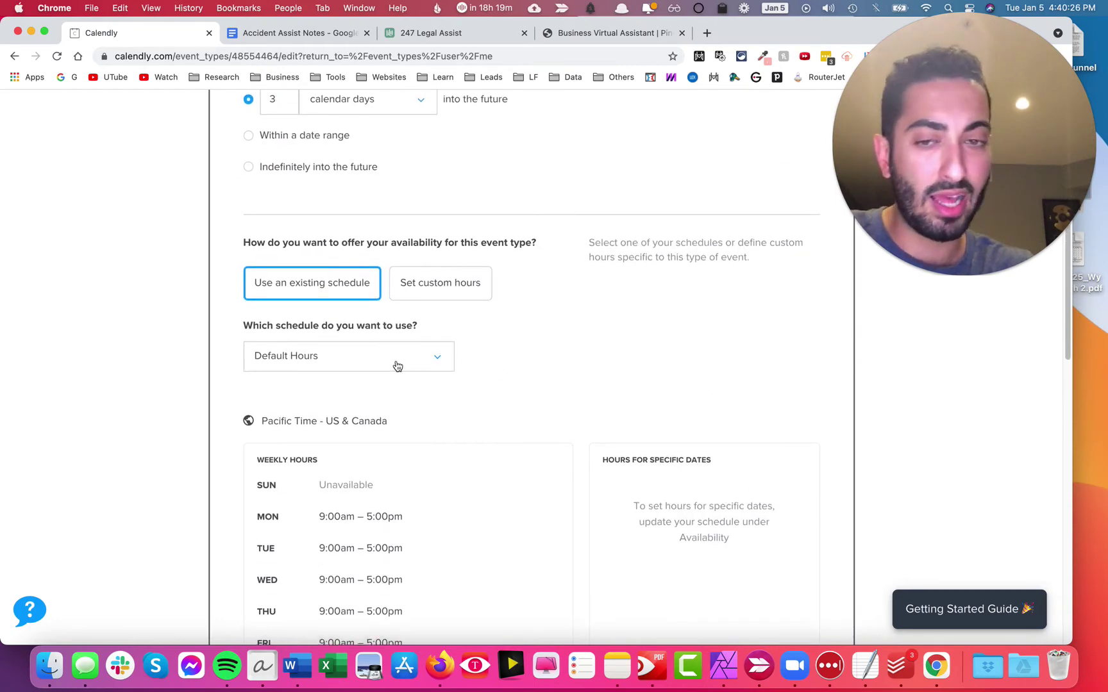
scroll(398, 365, down, 4)
click(347, 360)
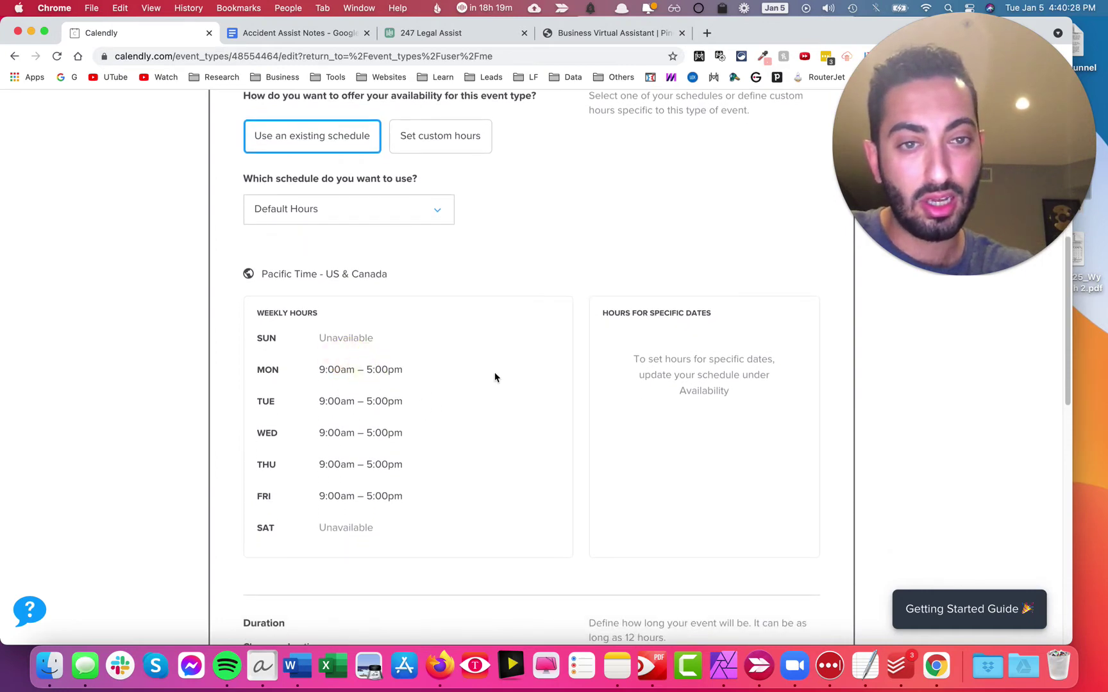
scroll(495, 377, down, 8)
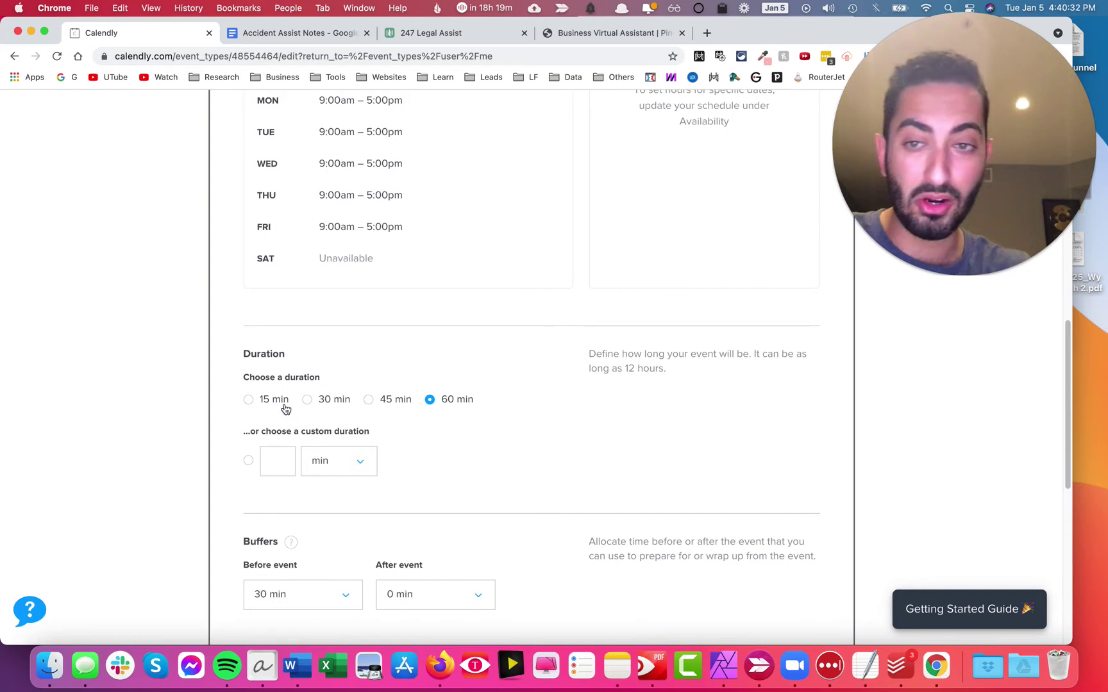
Set the event duration to 30 min and the before-event buffer to 0 min
click(324, 402)
scroll(361, 395, down, 3)
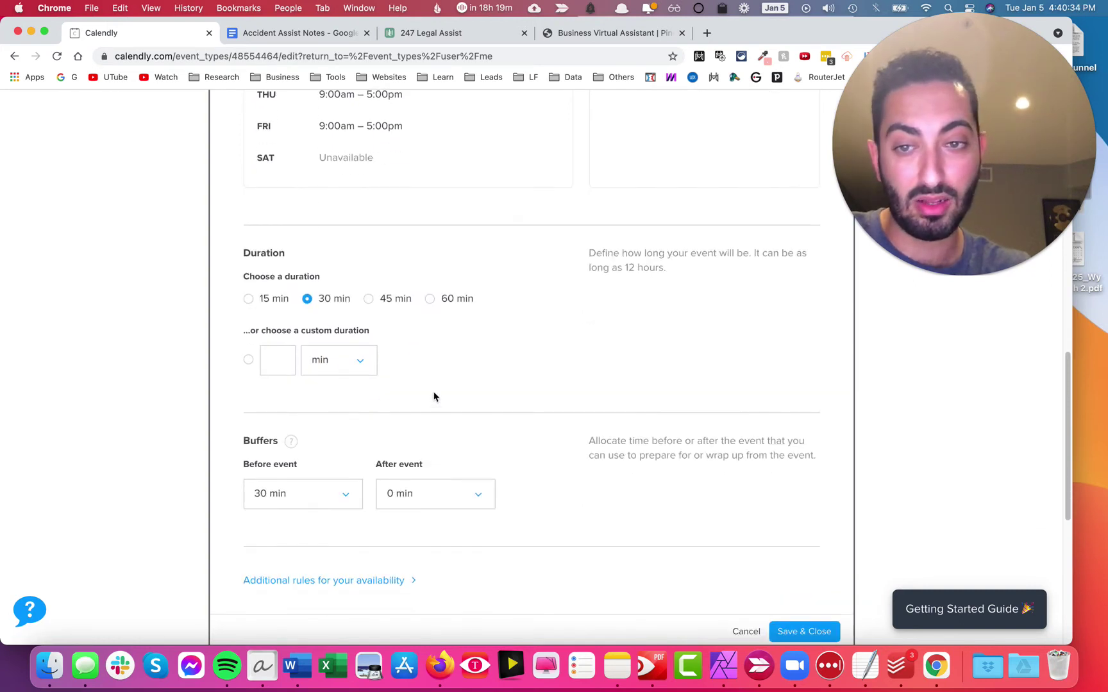
scroll(434, 397, down, 1)
click(324, 415)
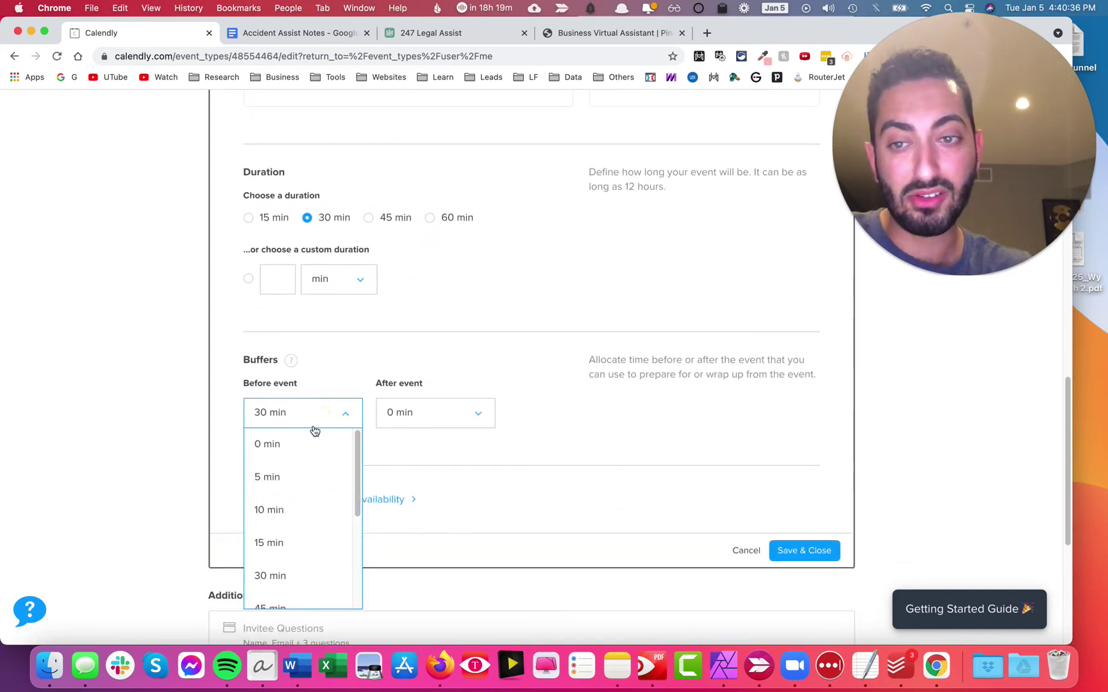
click(314, 431)
scroll(388, 388, up, 2)
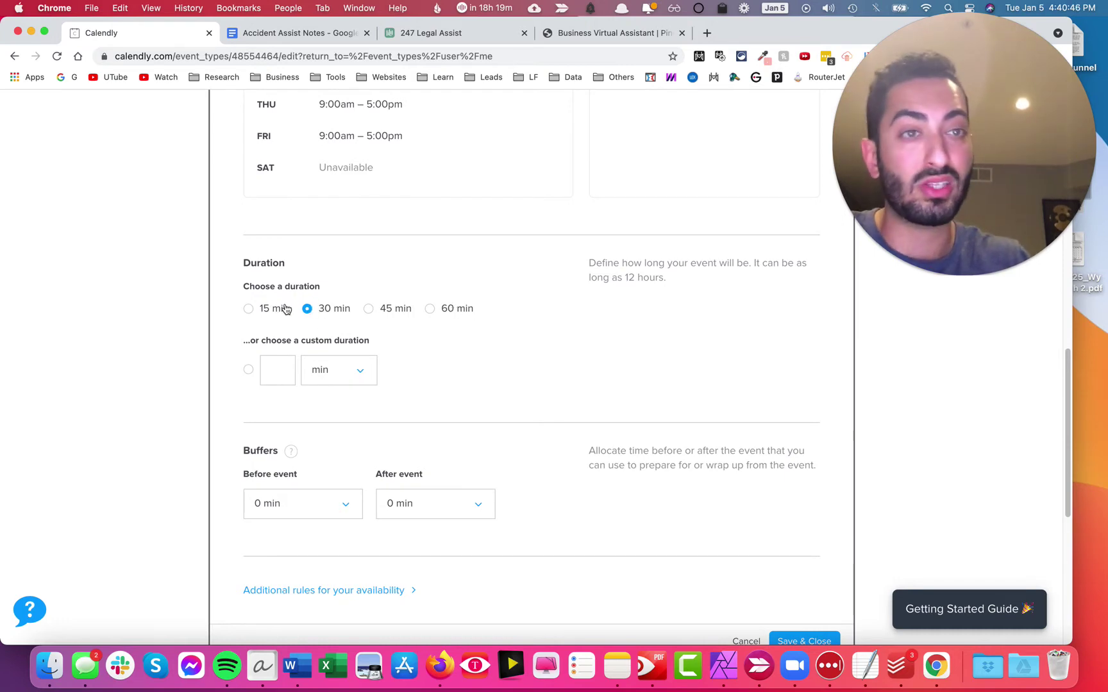
Expand the additional availability rules to show the start time increments
scroll(336, 301, down, 3)
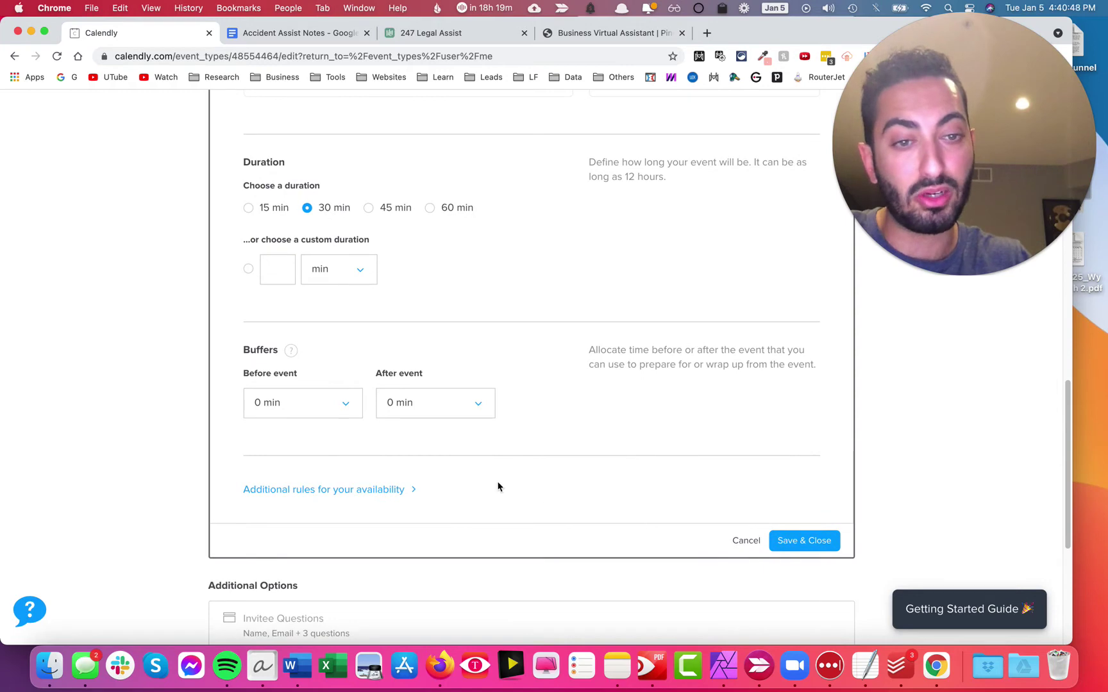
click(401, 490)
scroll(460, 448, down, 2)
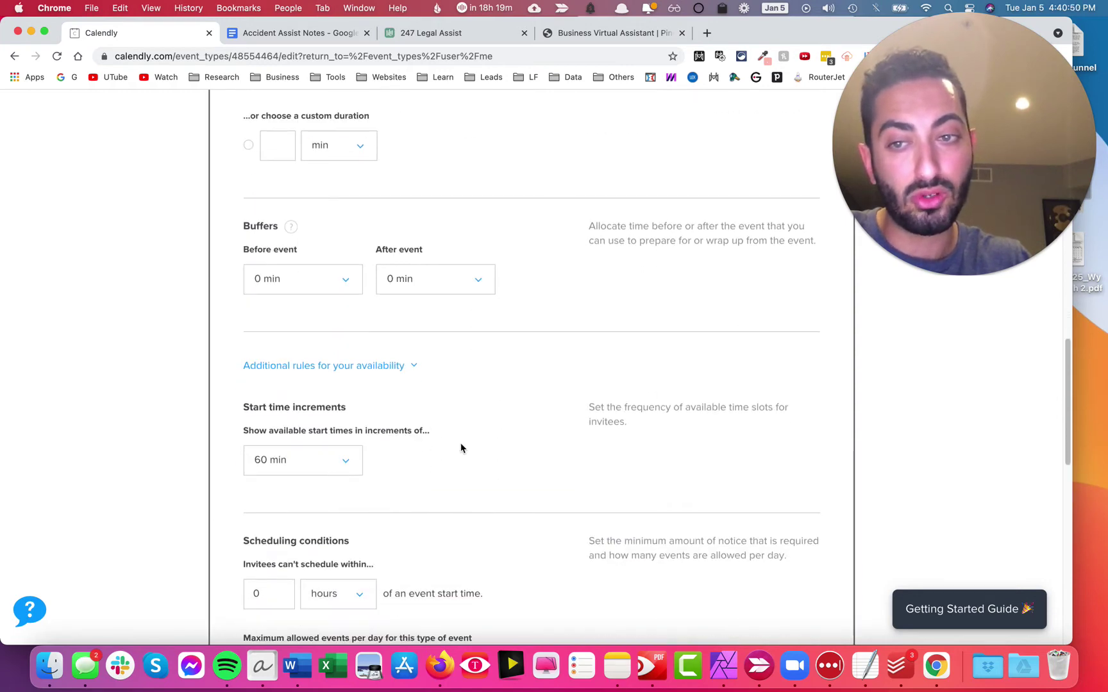
scroll(460, 448, down, 3)
Offer start times in 30-minute increments
click(319, 277)
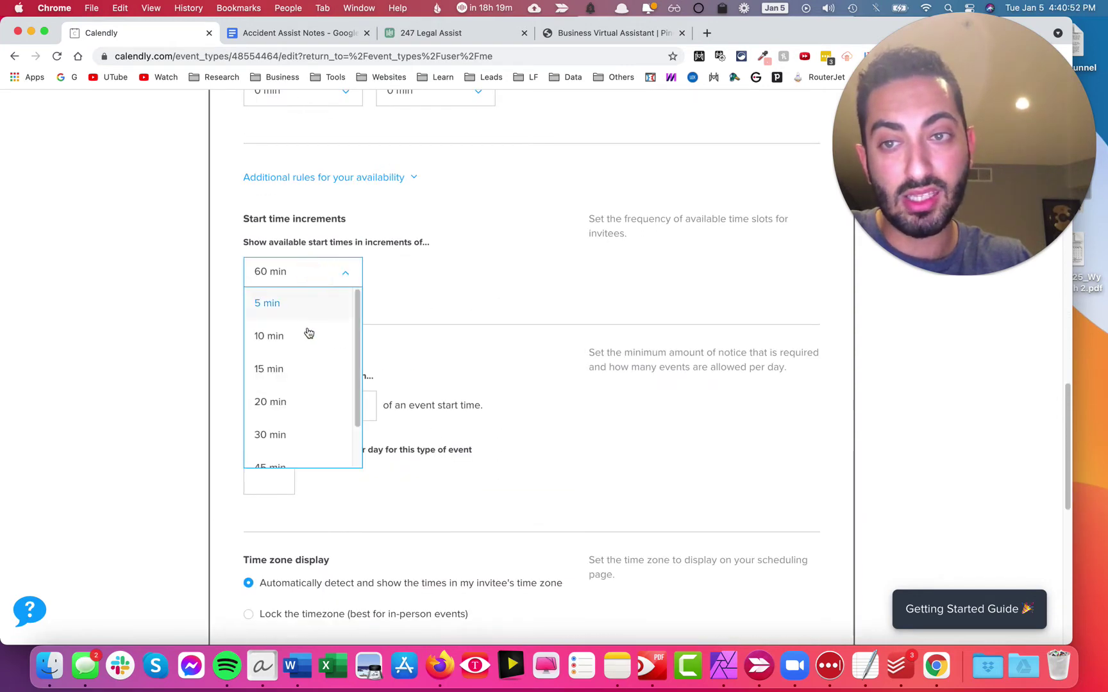
click(302, 429)
scroll(432, 308, down, 1)
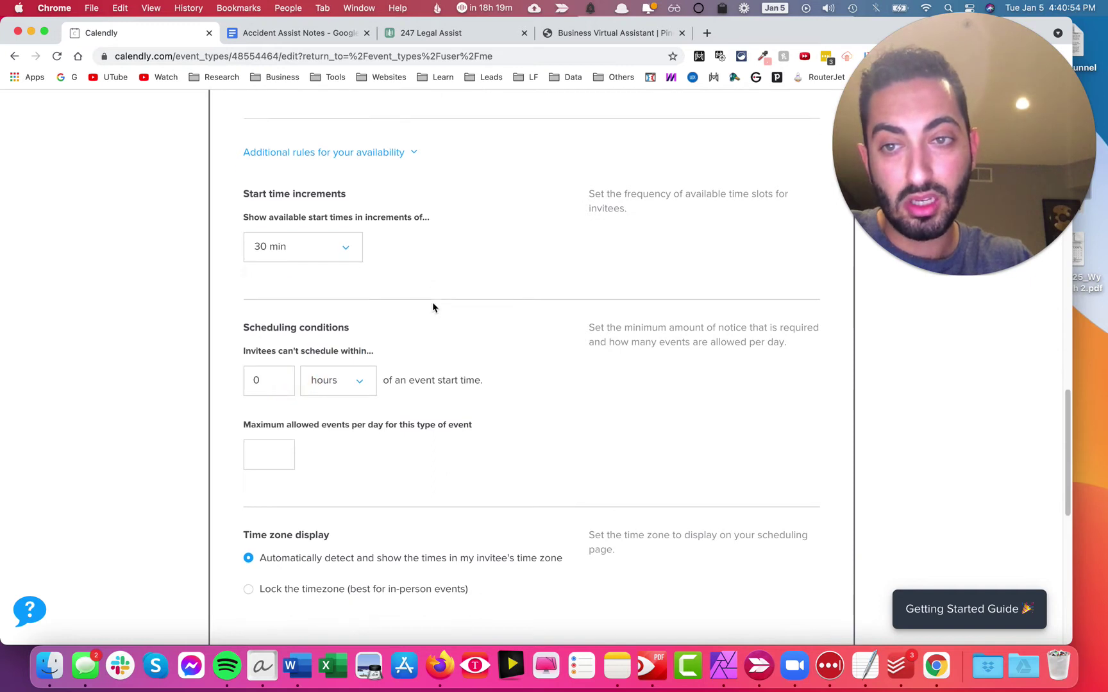
scroll(432, 307, down, 1)
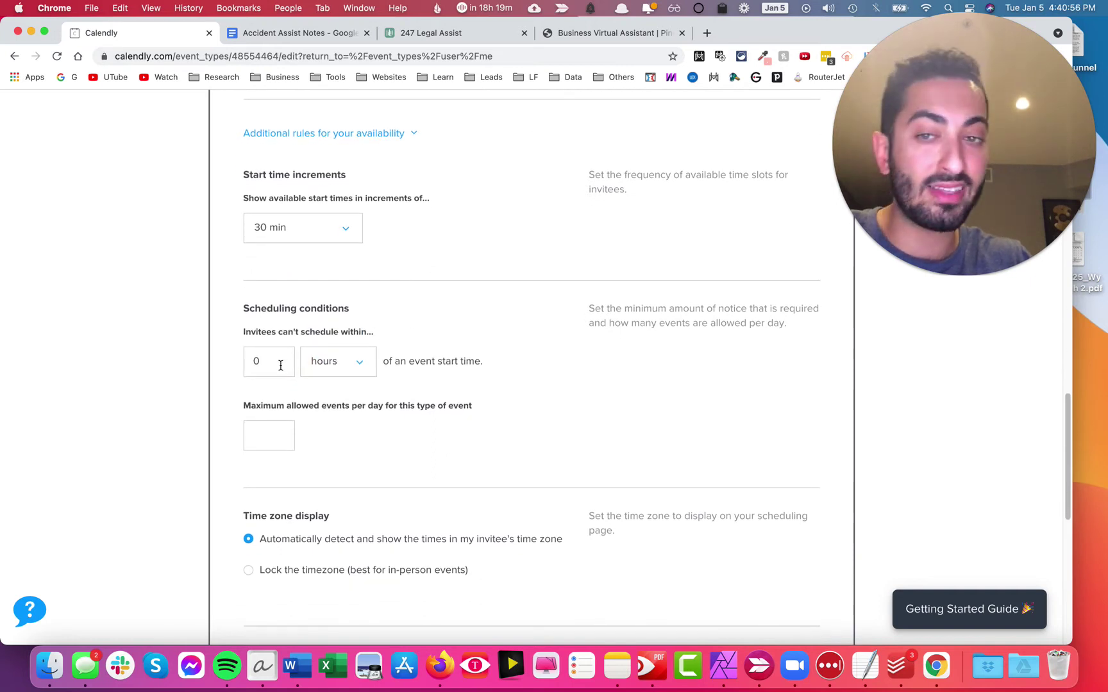
Require 1 hour minimum notice and save the booking availability settings
drag(275, 364, 230, 364)
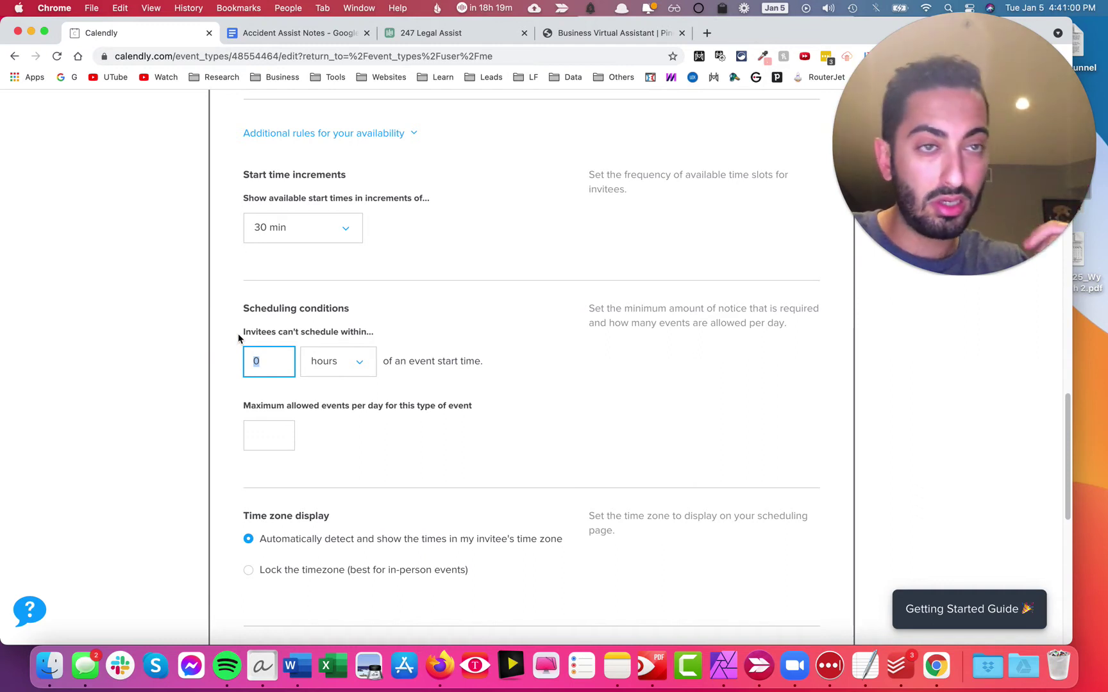
text(1)
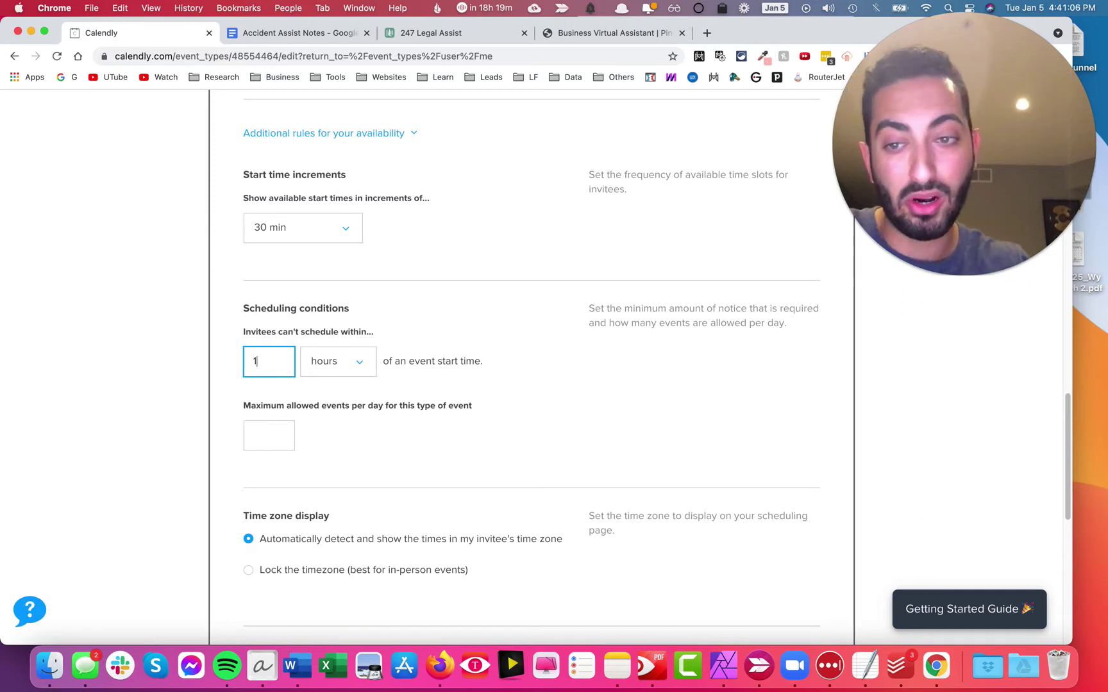
scroll(409, 302, down, 6)
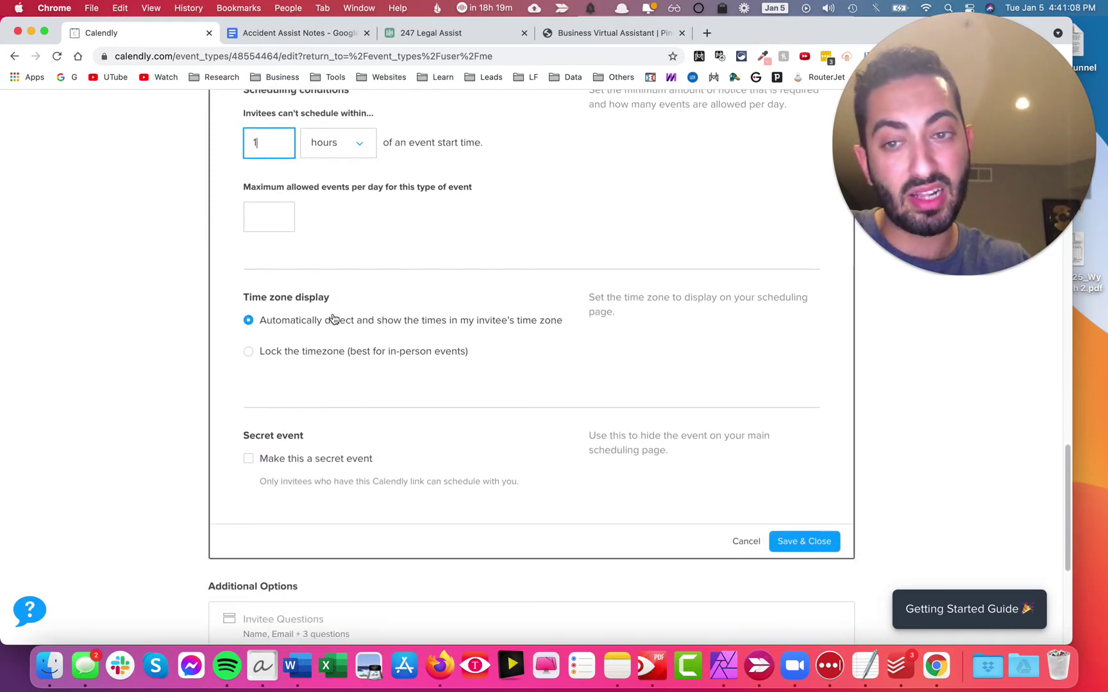
scroll(378, 324, down, 2)
click(792, 477)
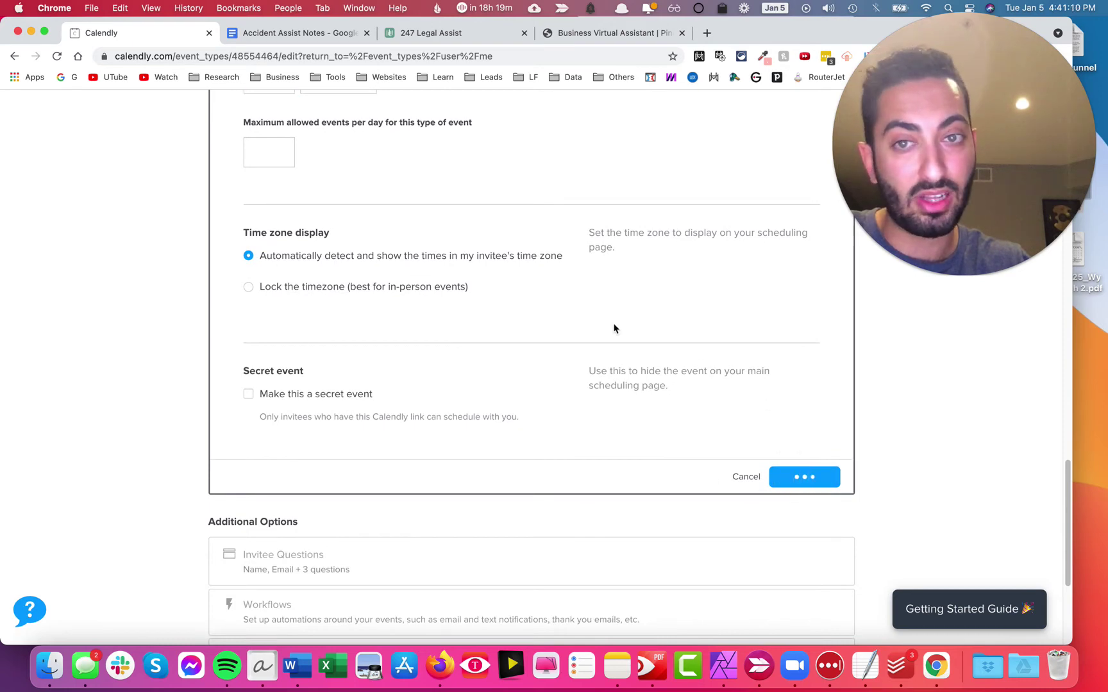
click(327, 327)
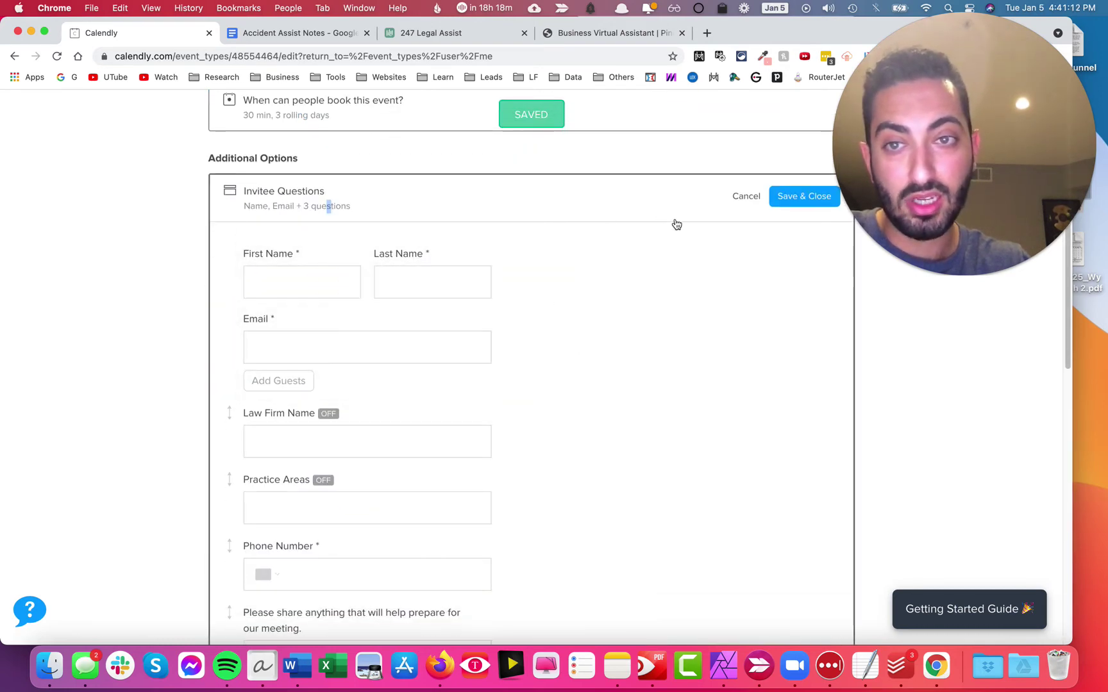
Switch the name question to a single Name field and disallow additional guests
click(373, 274)
click(457, 165)
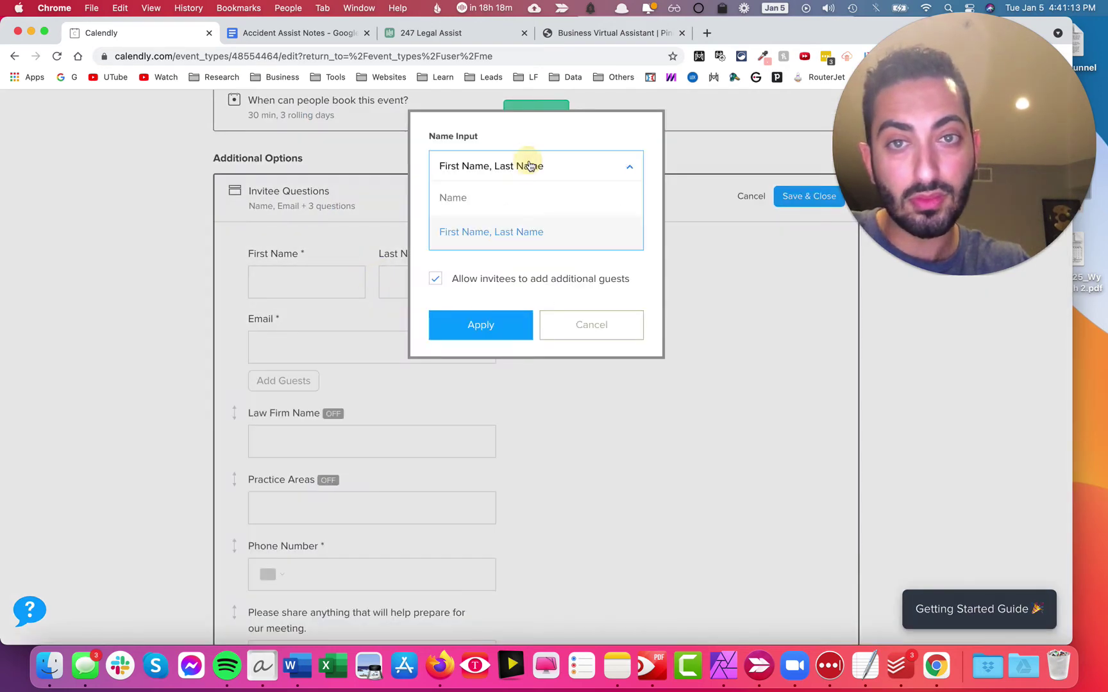
click(502, 196)
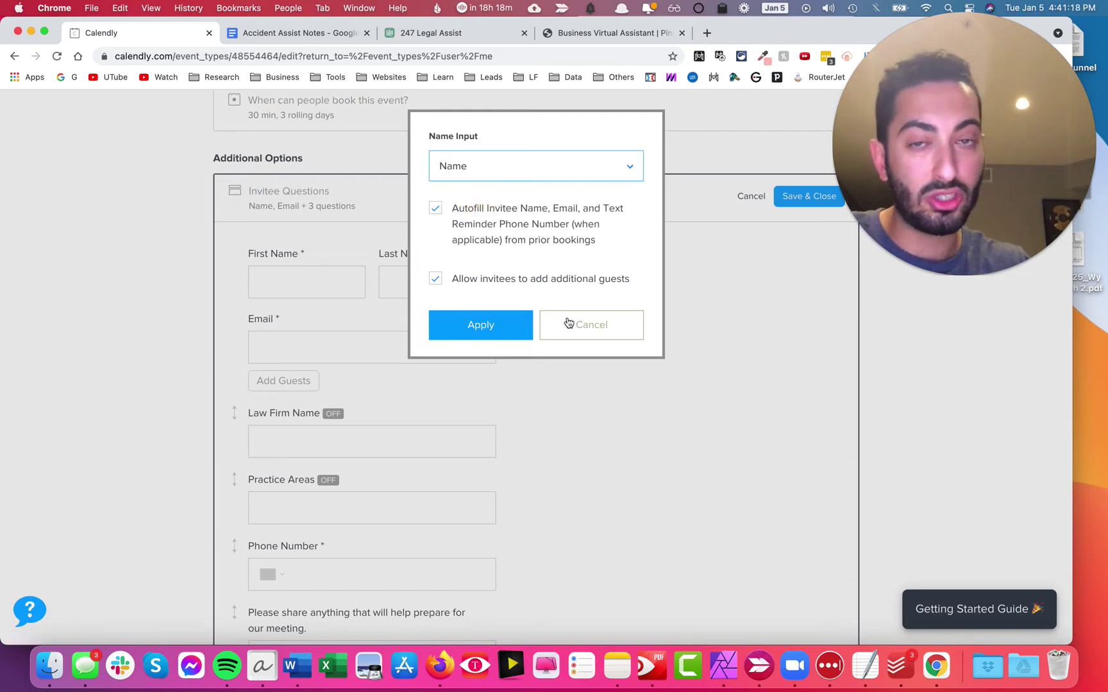
click(487, 168)
click(489, 198)
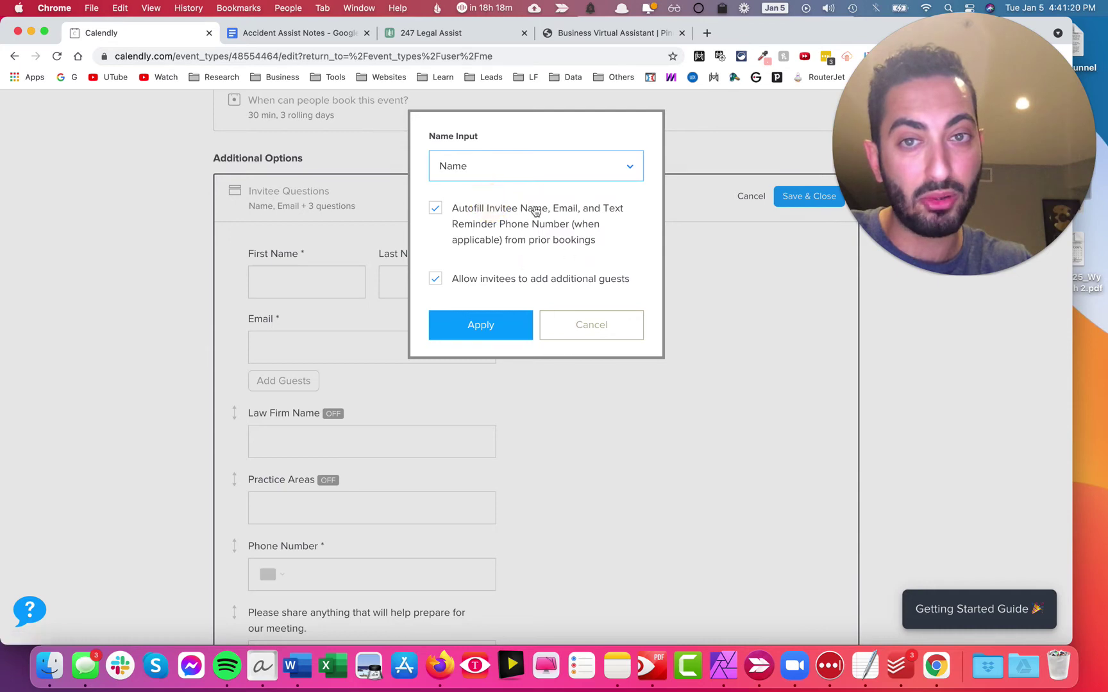
click(527, 173)
click(516, 197)
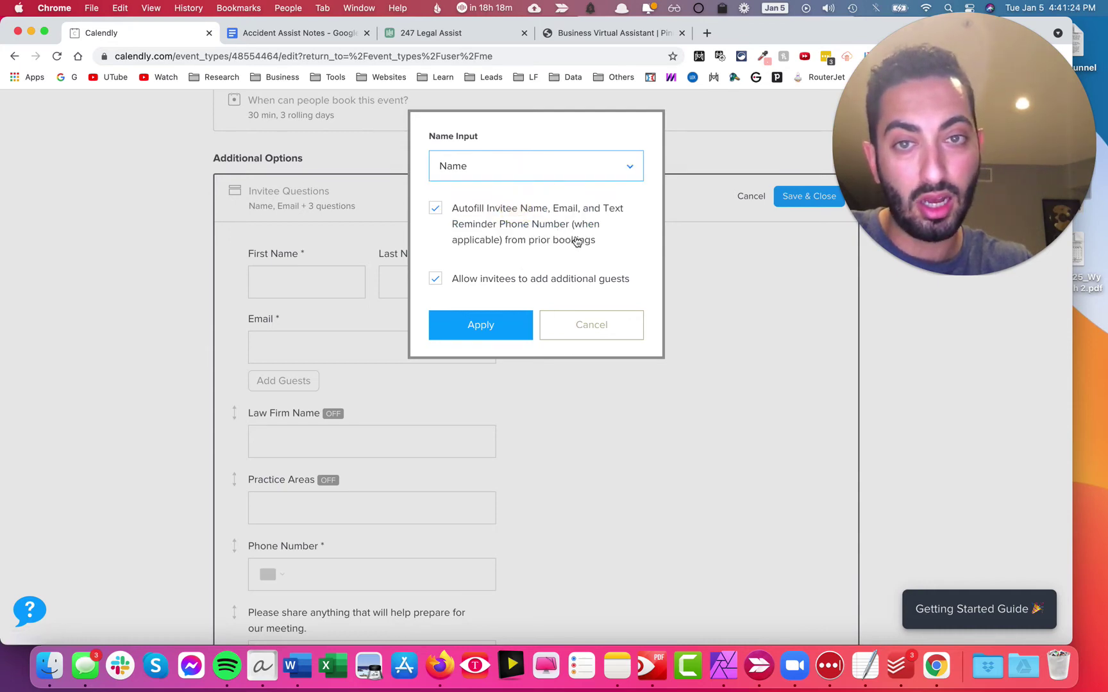
click(552, 284)
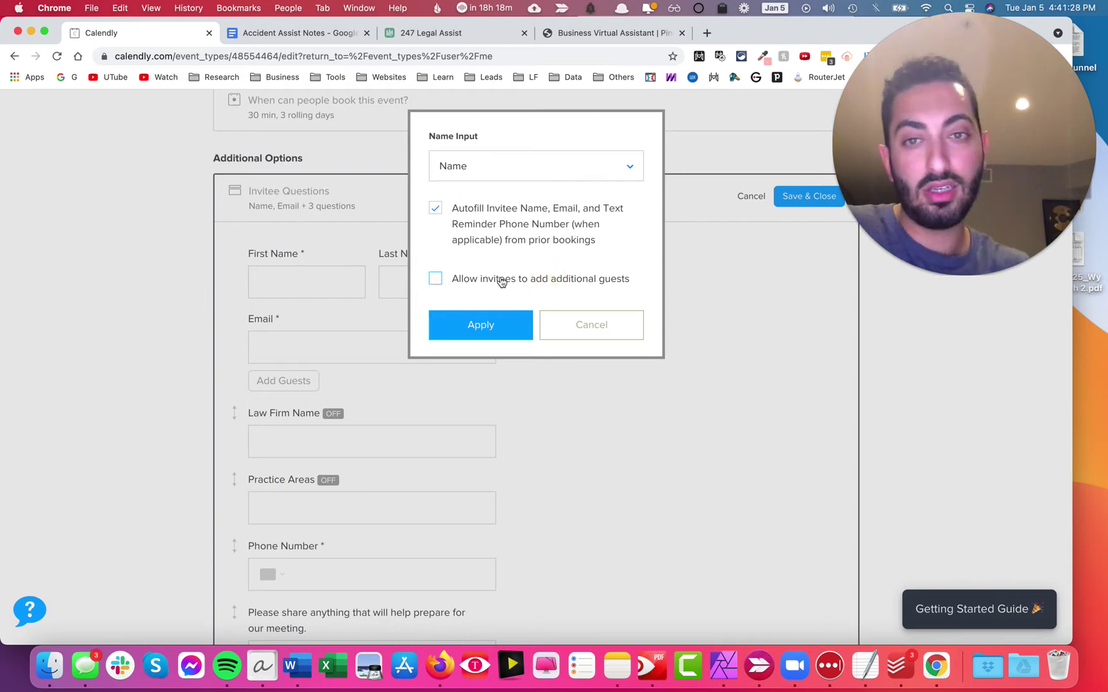
click(523, 319)
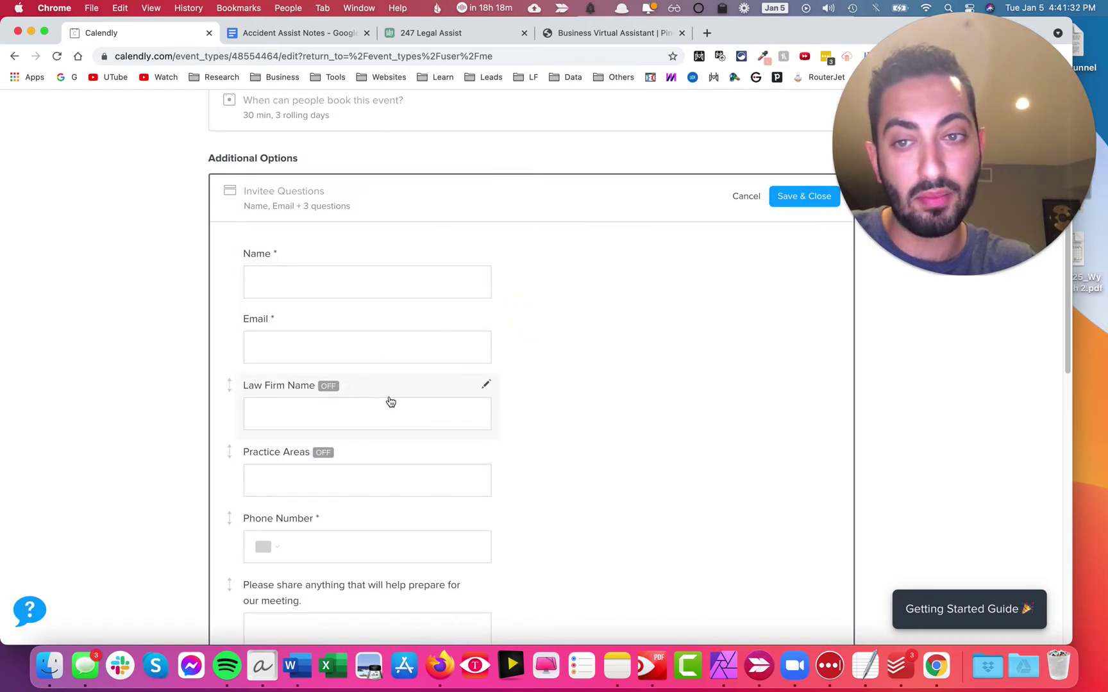
Turn the Law Firm Name question on and make it required
scroll(392, 402, down, 5)
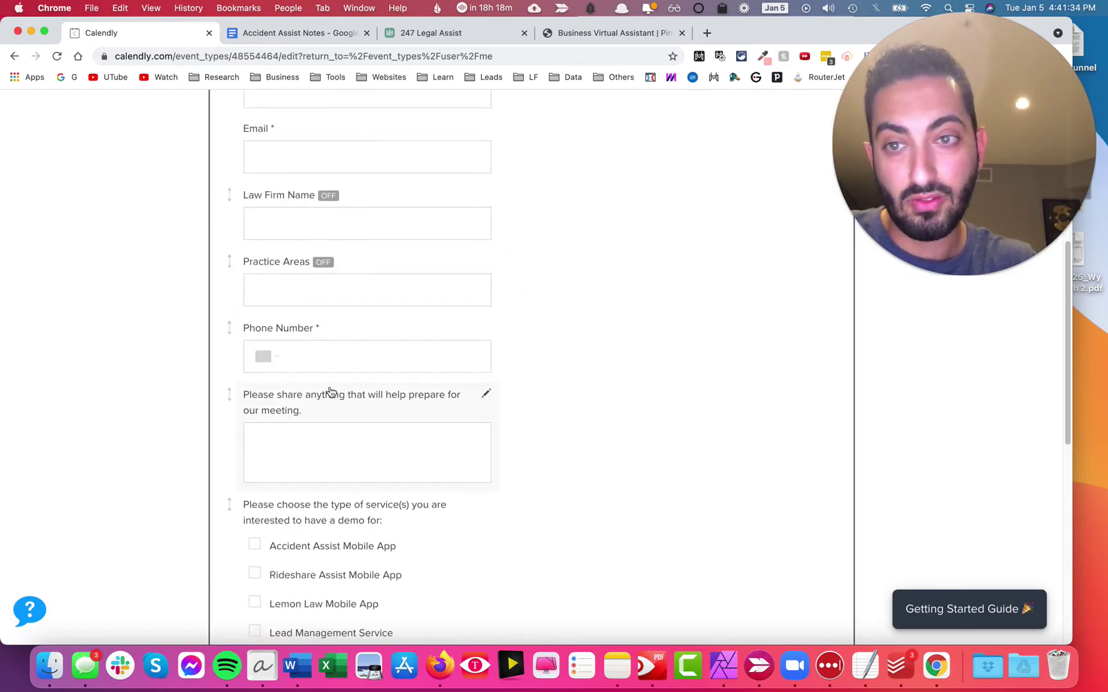
scroll(330, 392, up, 2)
drag(268, 398, 336, 576)
click(323, 523)
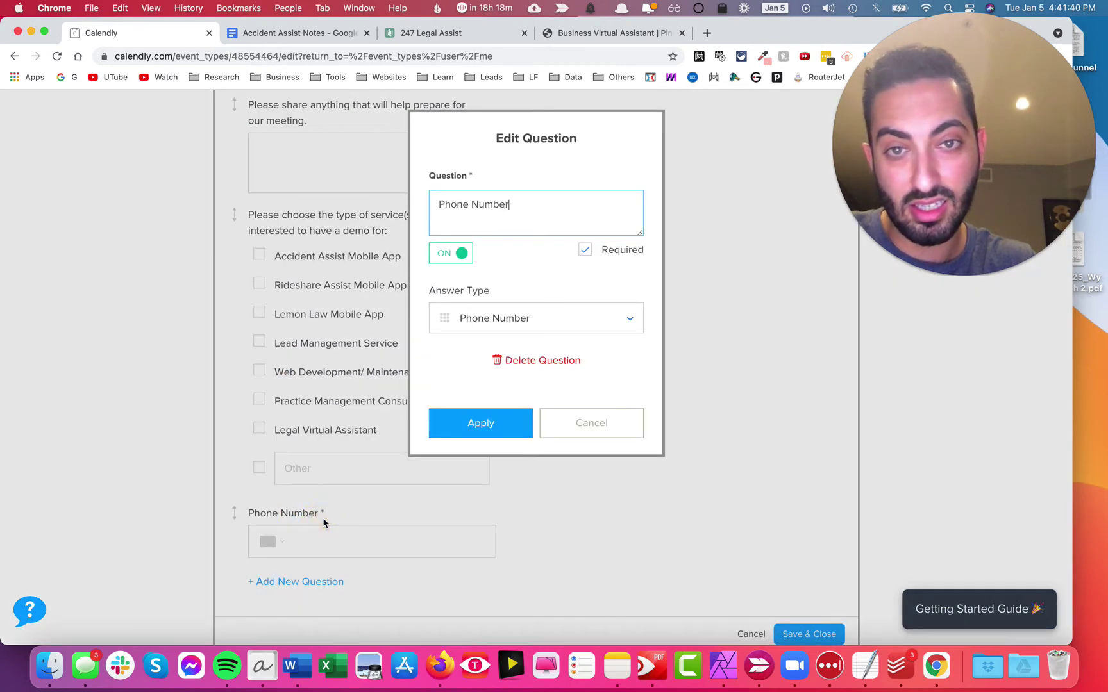
click(582, 428)
scroll(428, 384, up, 8)
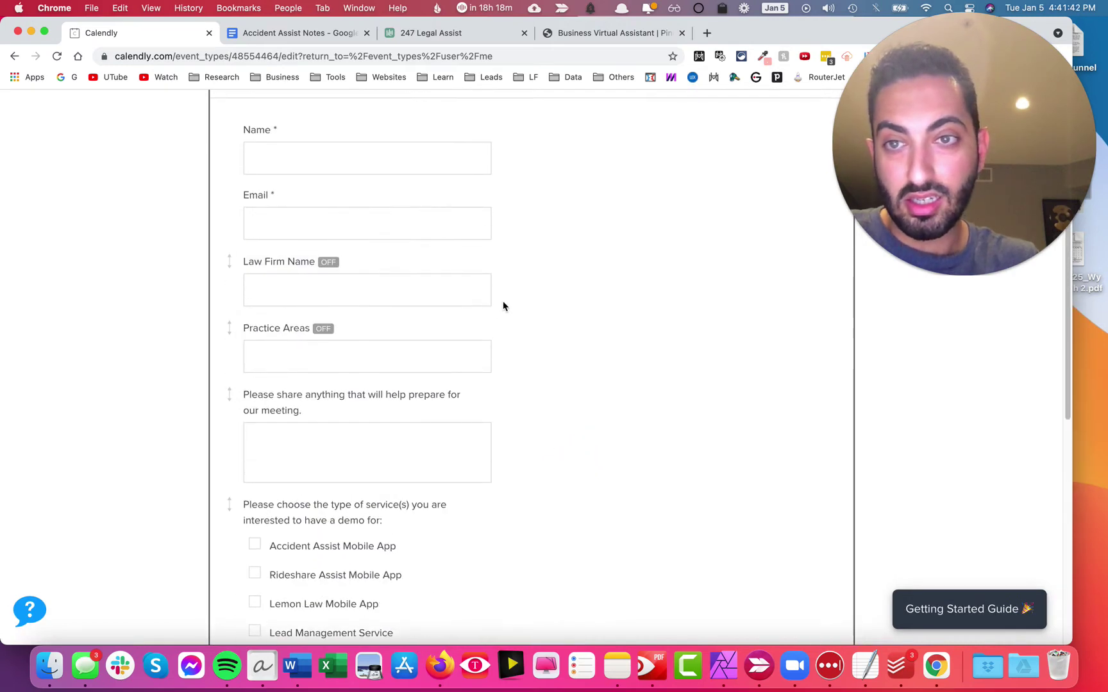
click(401, 284)
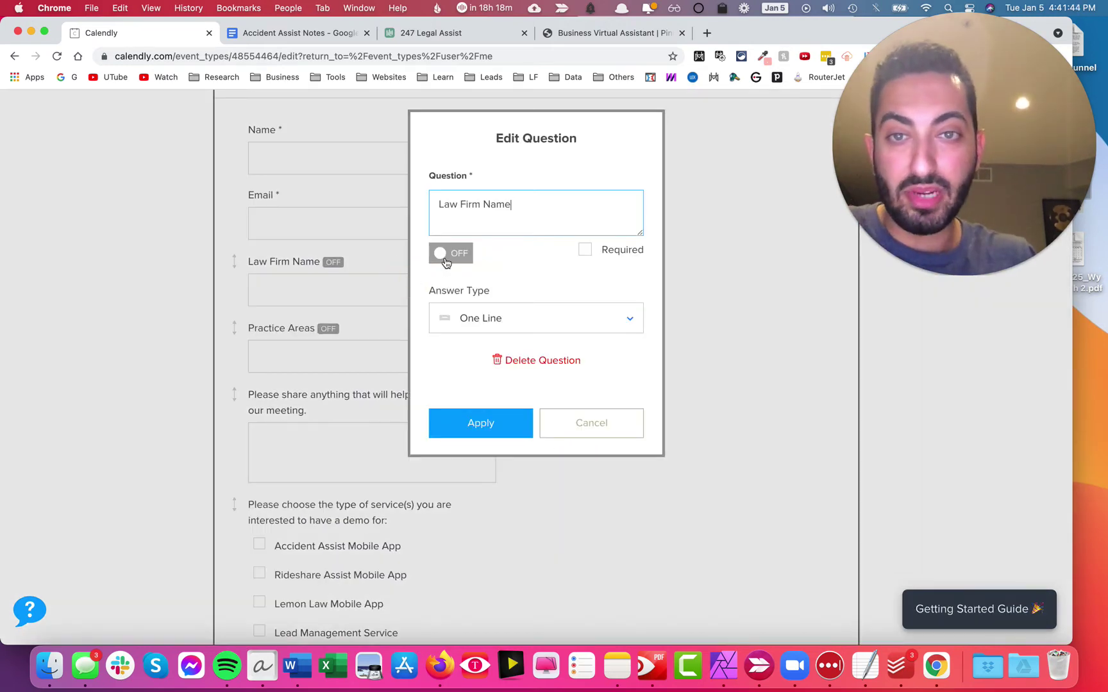
click(449, 256)
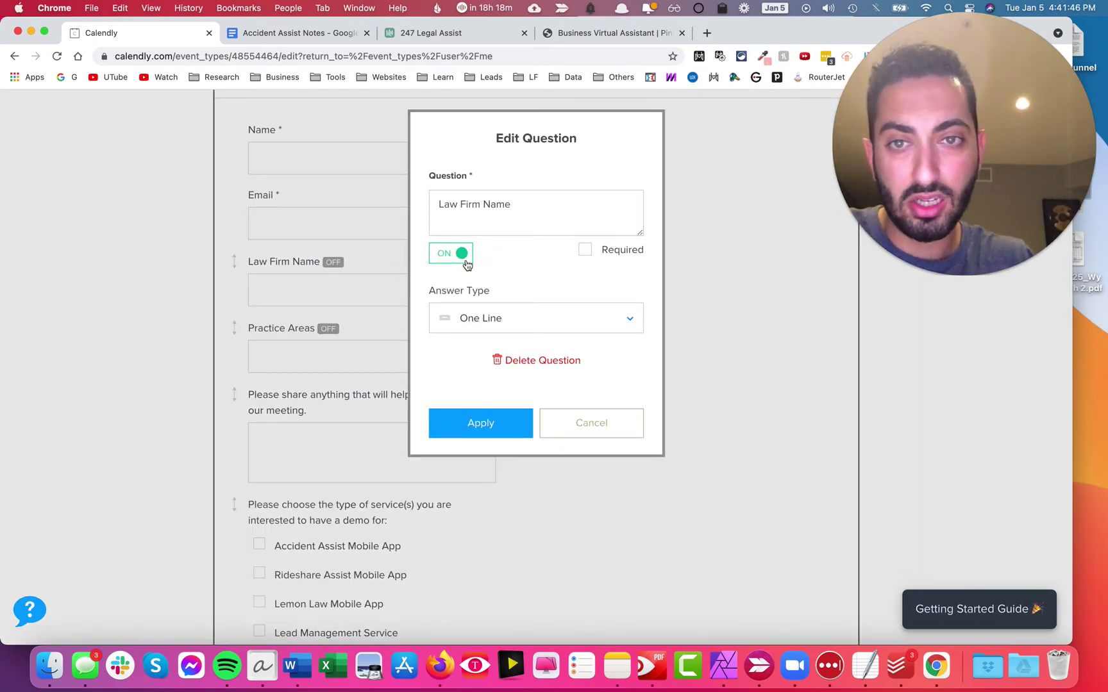
click(585, 250)
click(499, 417)
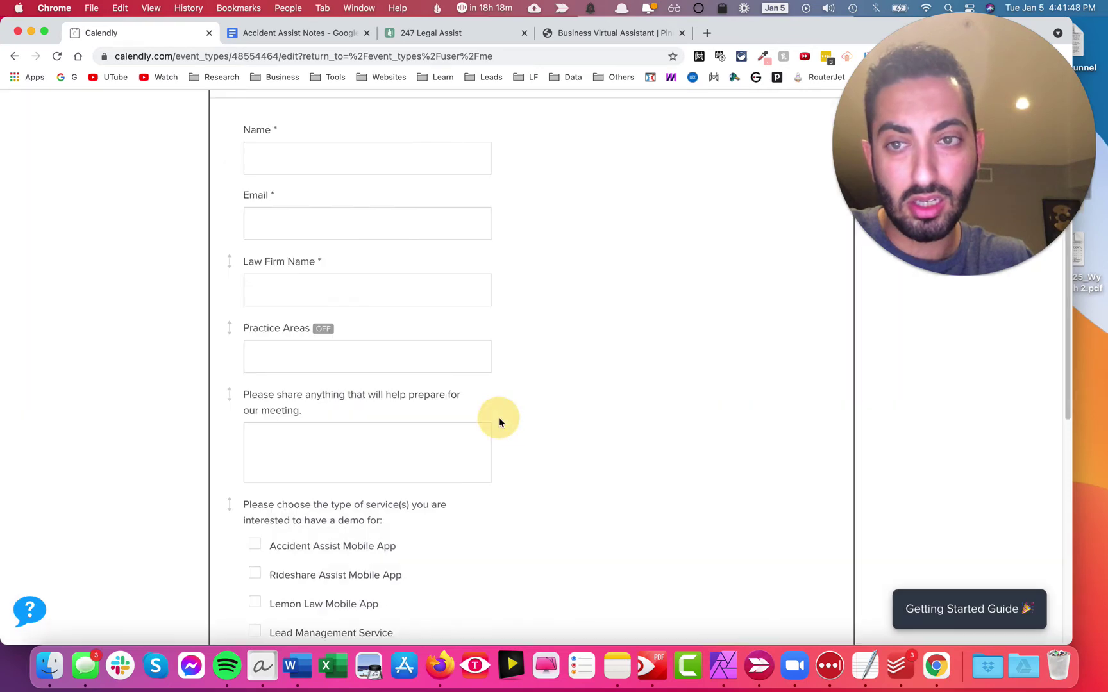
Turn the Practice Areas question on and make it required
click(334, 353)
click(584, 250)
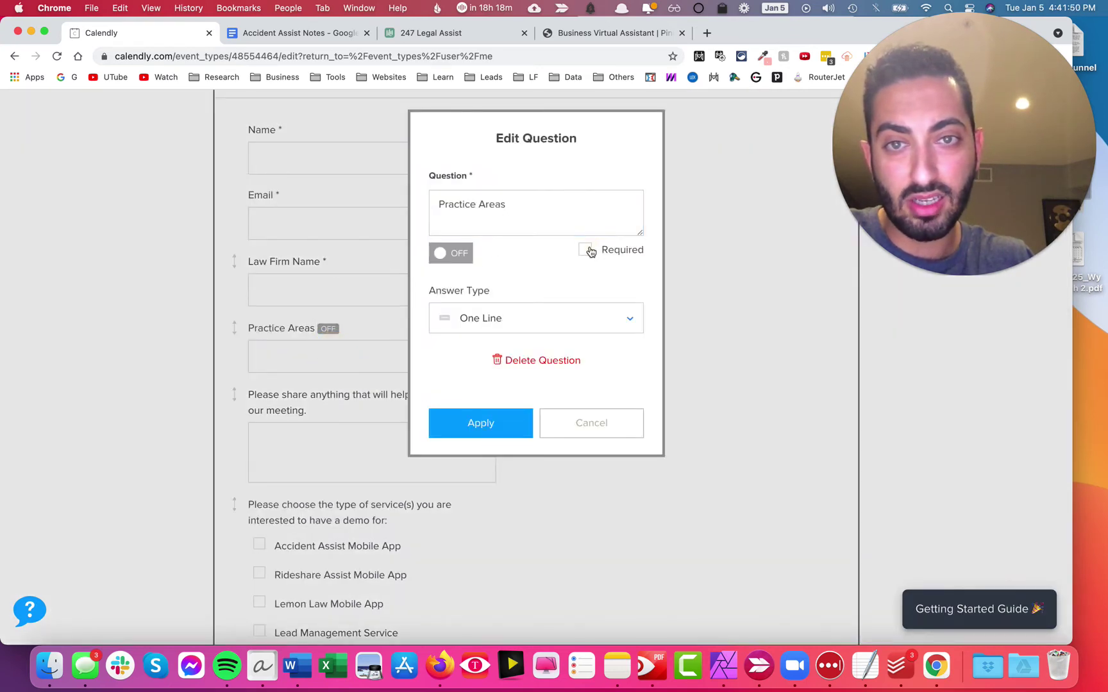
click(457, 254)
click(482, 415)
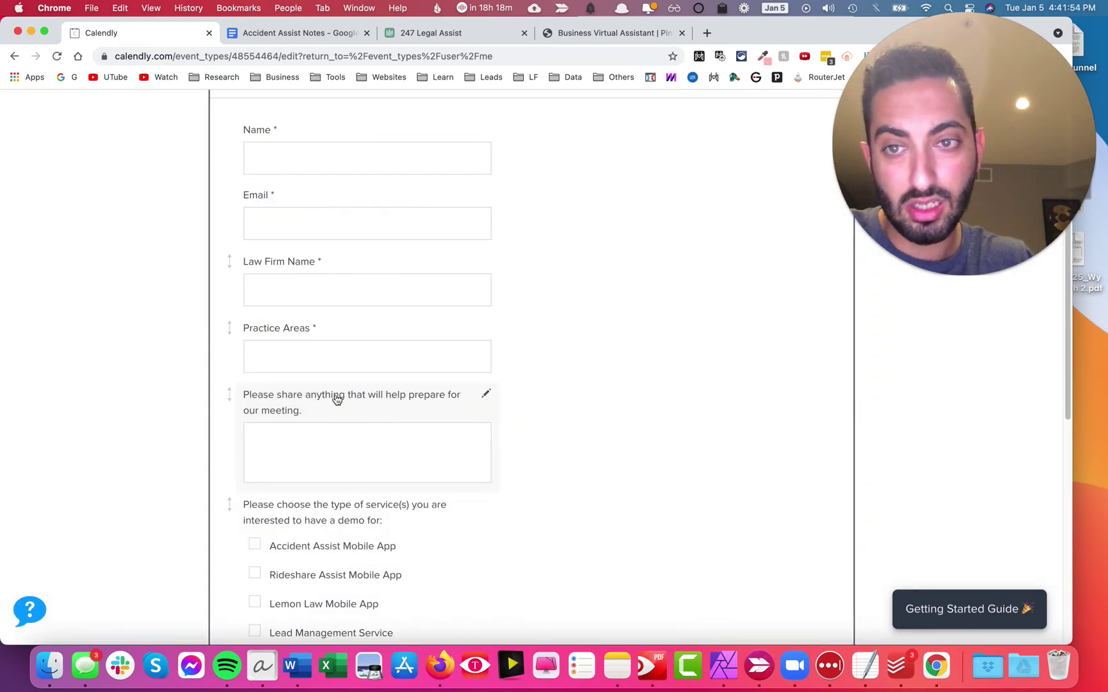
Relabel the questions as 'Law firm name' and 'Practice areas'
click(334, 295)
drag(461, 205, 549, 205)
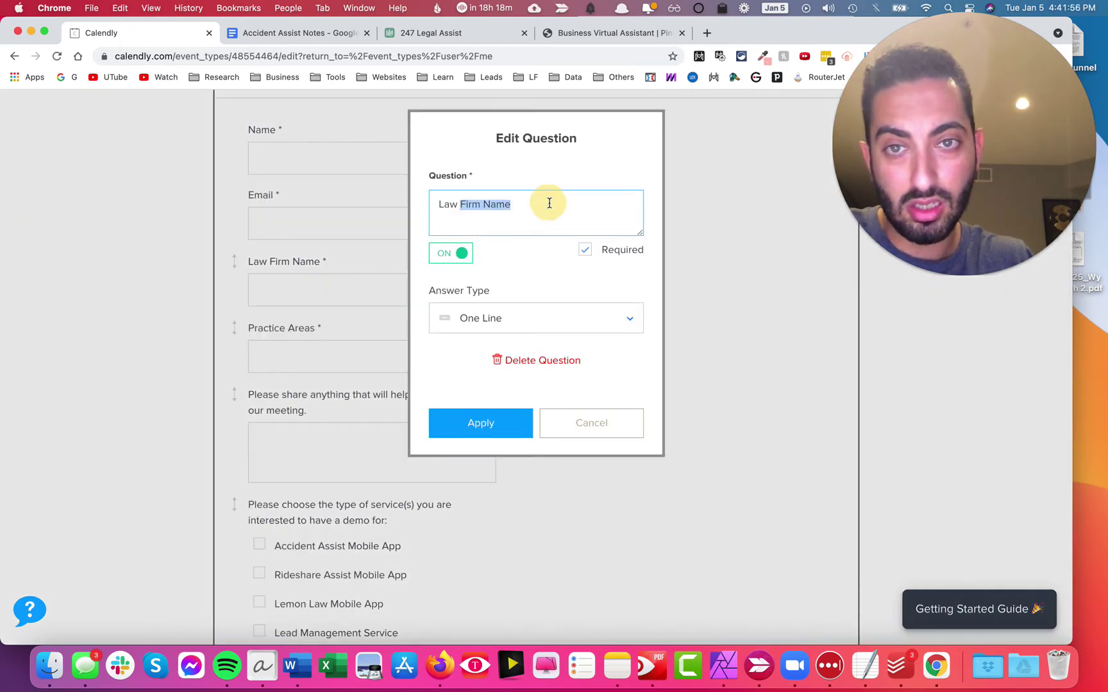
text(firm name)
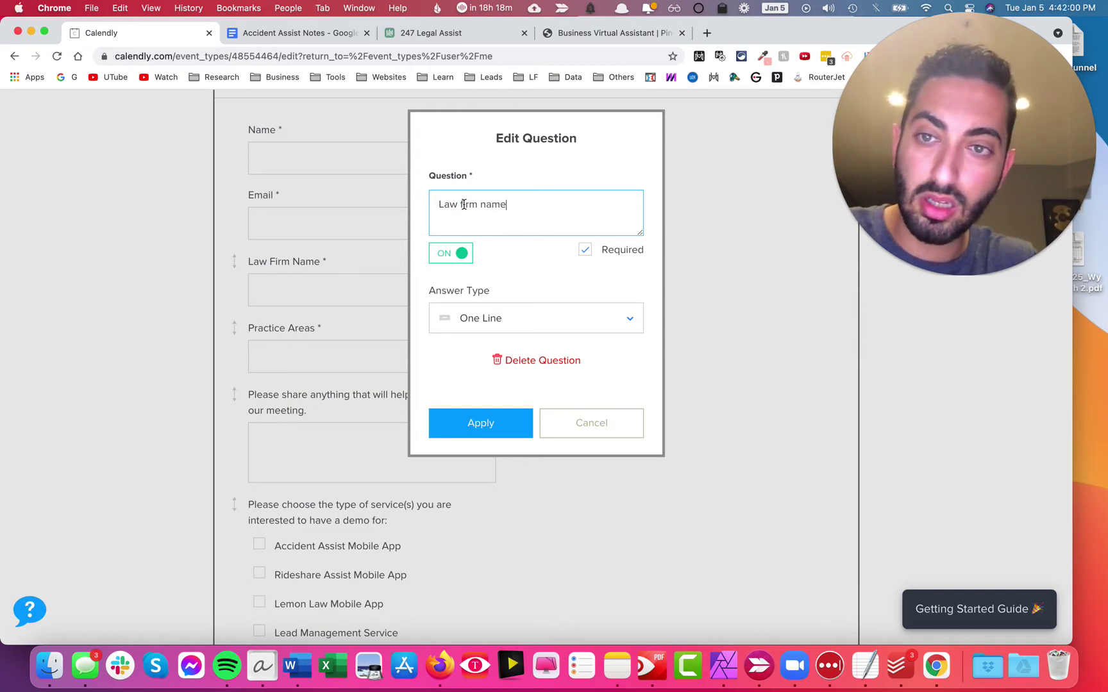
click(501, 428)
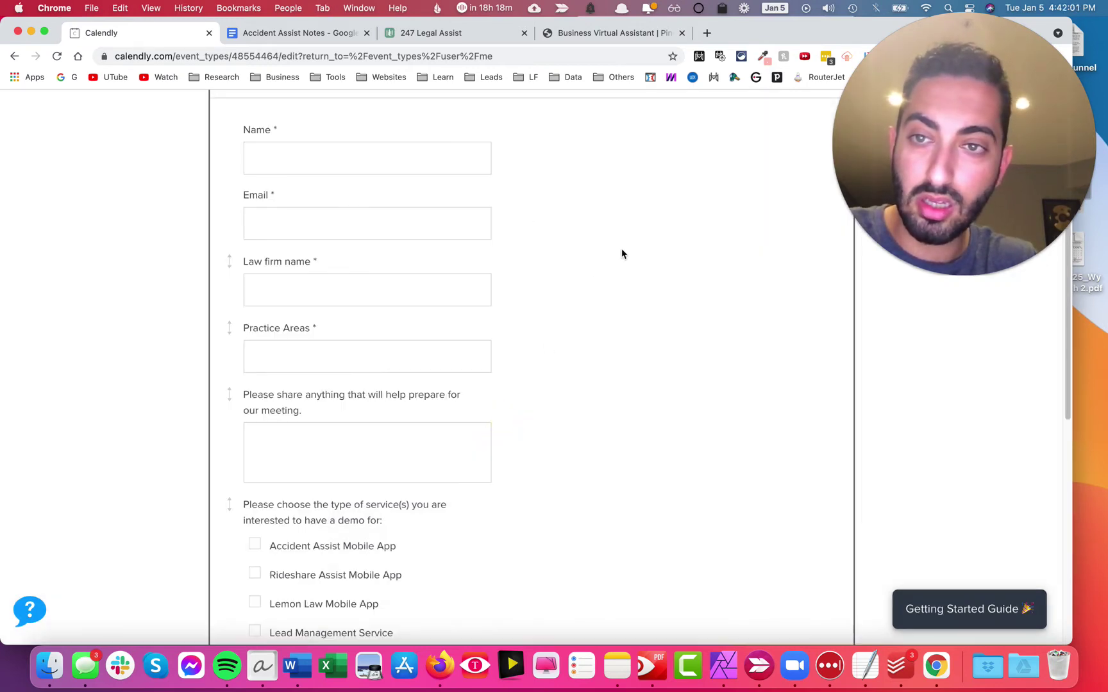
click(360, 338)
double_click(482, 204)
text(areas)
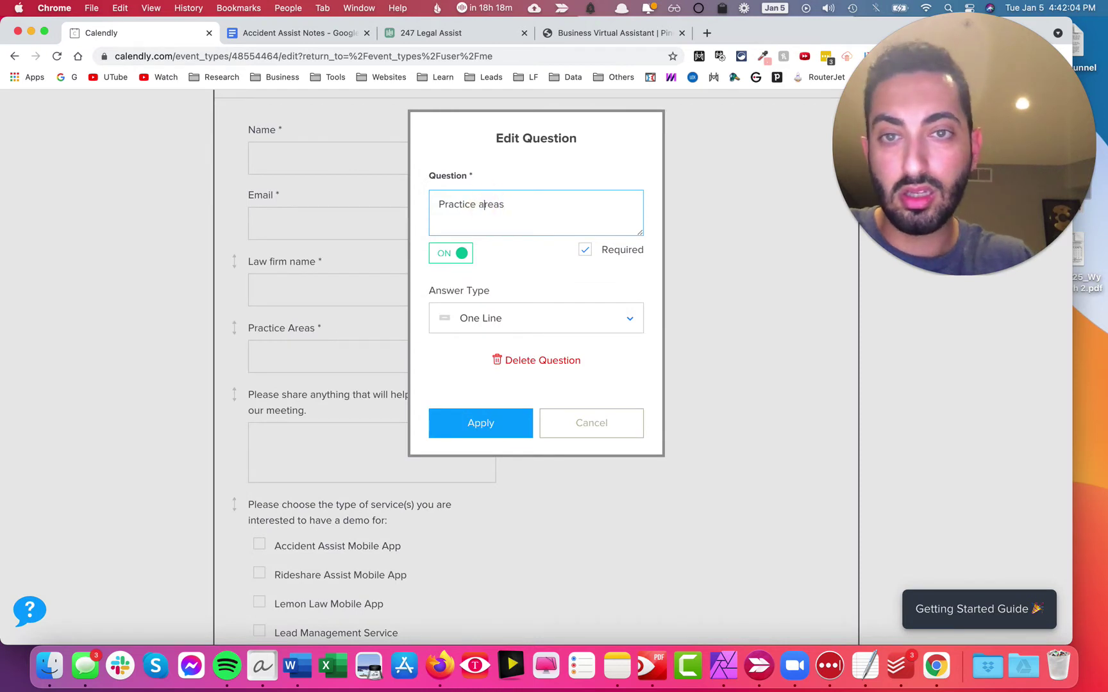
click(480, 423)
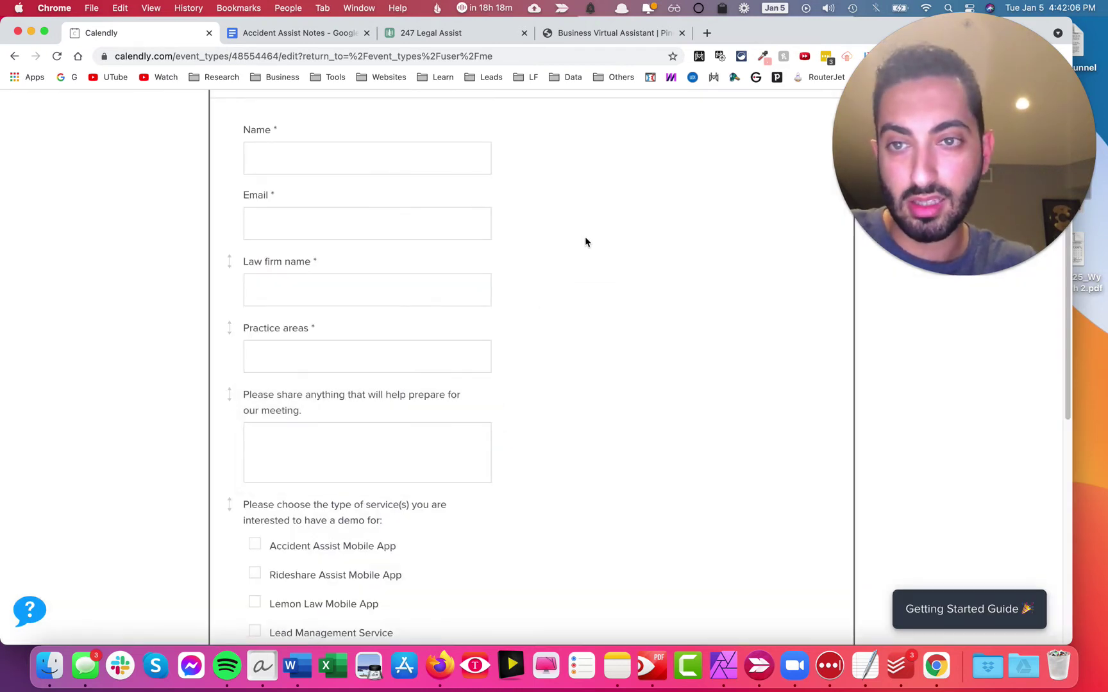
Drag the service-type demo checklist above the 'Please share anything' question
scroll(585, 239, down, 2)
click(370, 383)
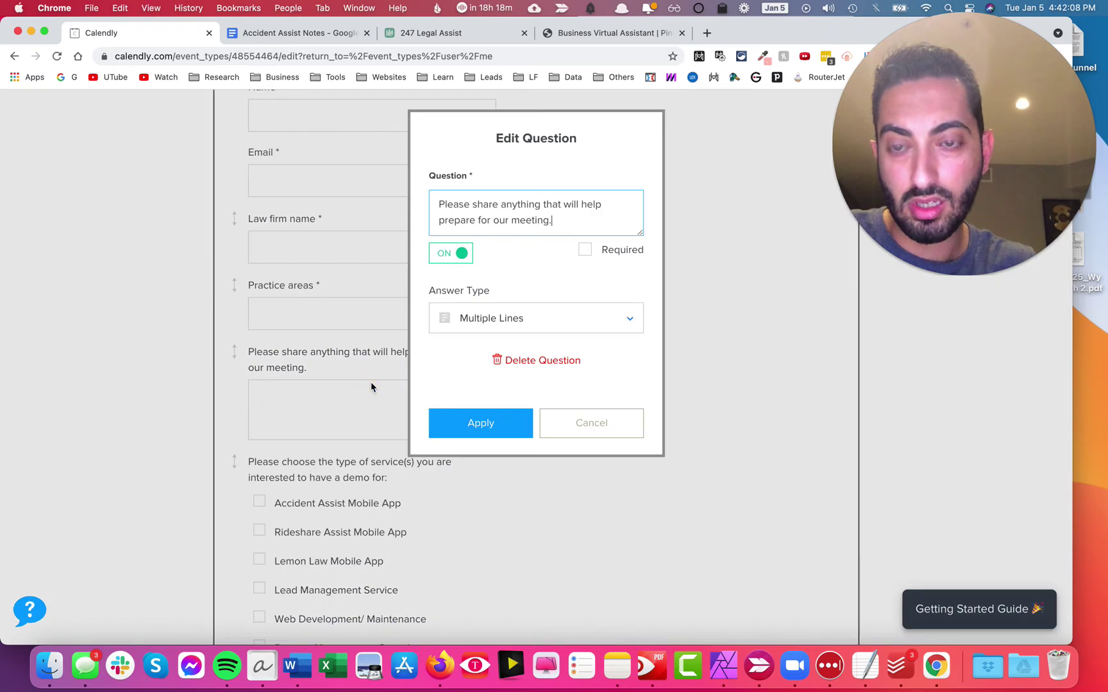
click(596, 424)
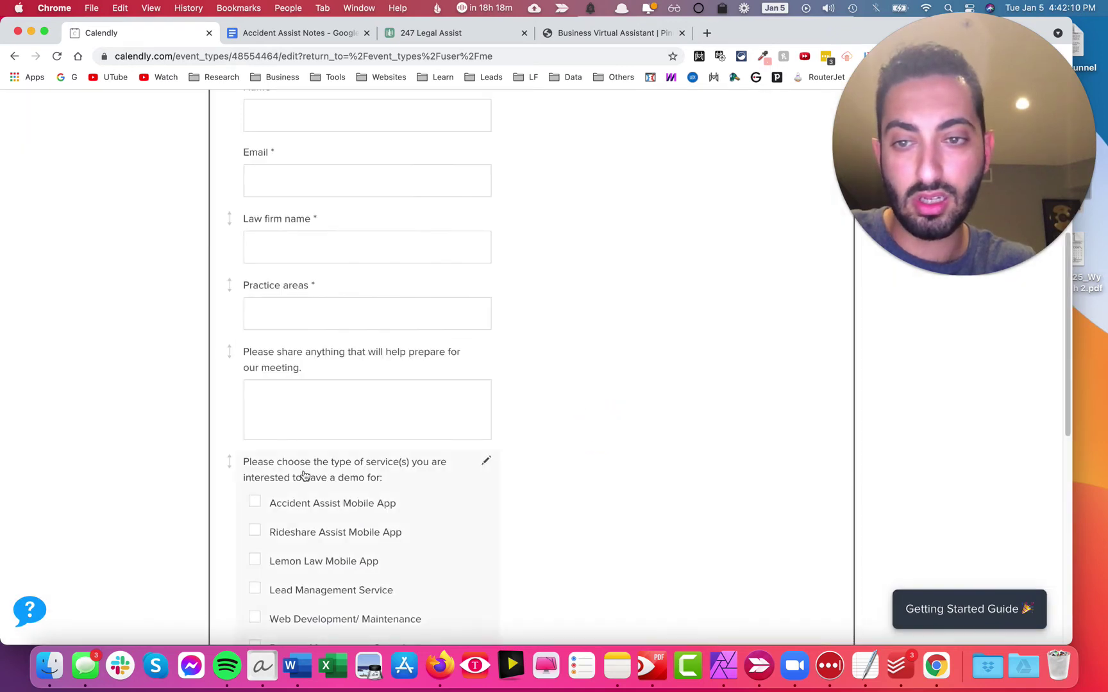
drag(230, 463, 256, 349)
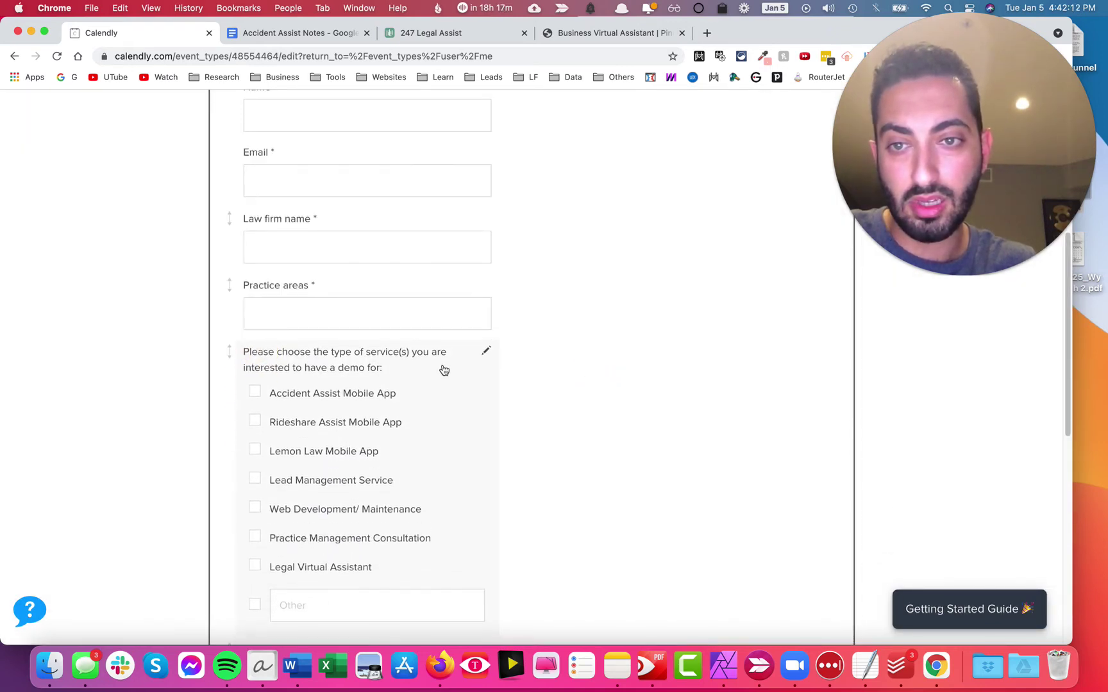
scroll(456, 344, down, 1)
scroll(490, 335, down, 1)
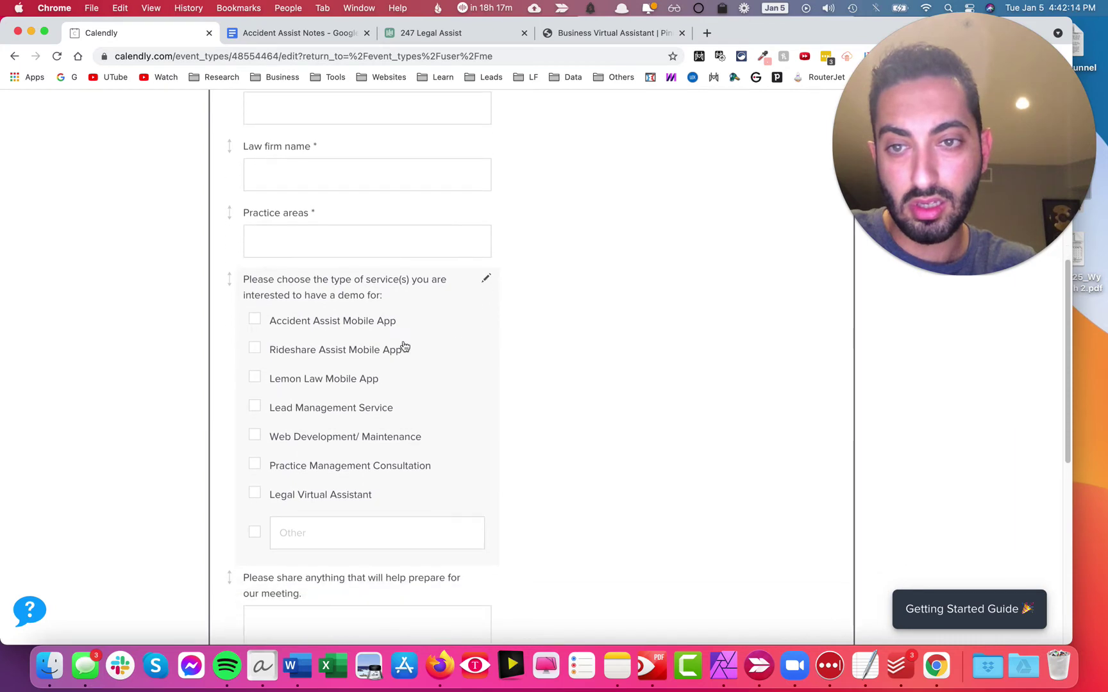
scroll(466, 346, down, 2)
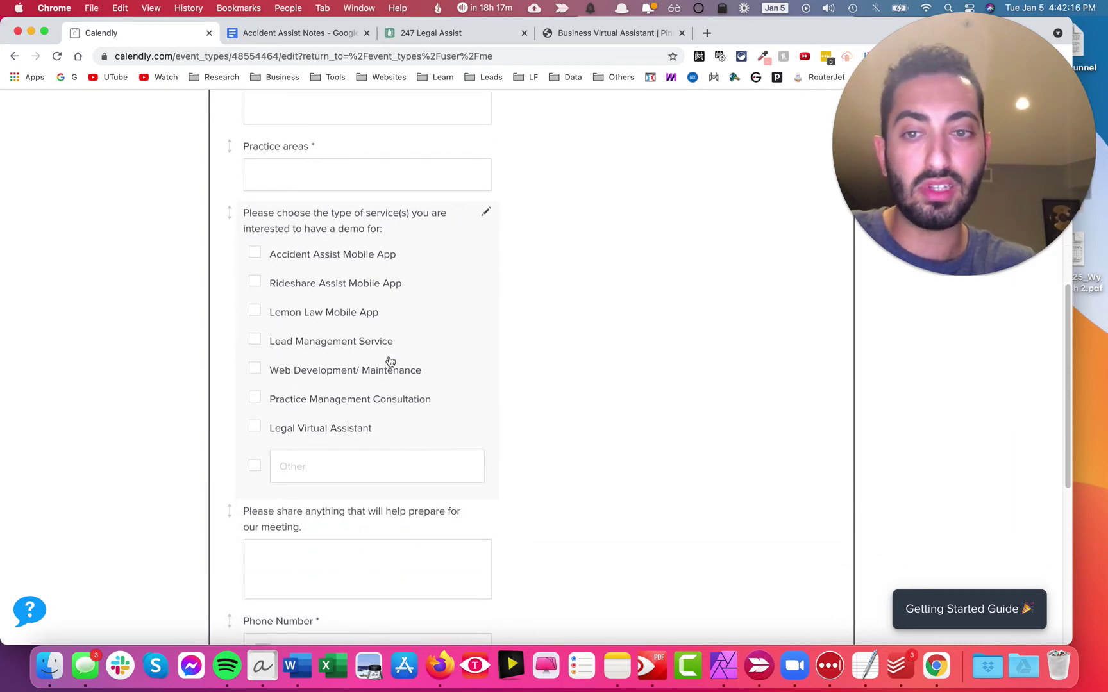
Screenshot the virtual-assistant question on the Friday 9:00 AM YouCanBook.me booking form
click(435, 35)
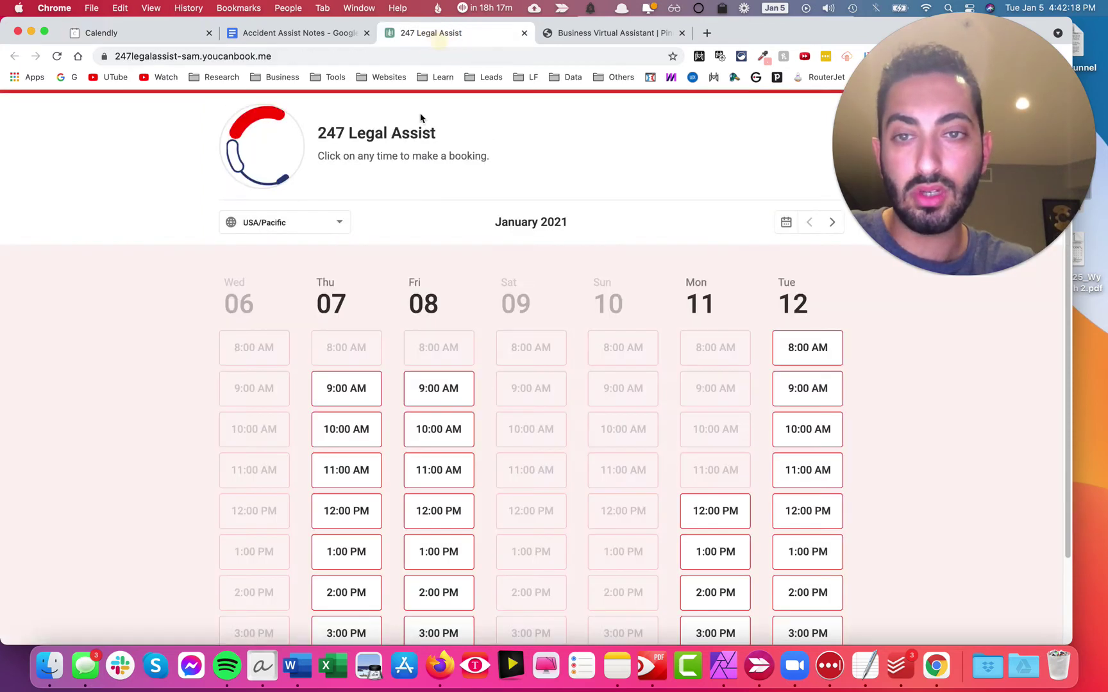
click(358, 386)
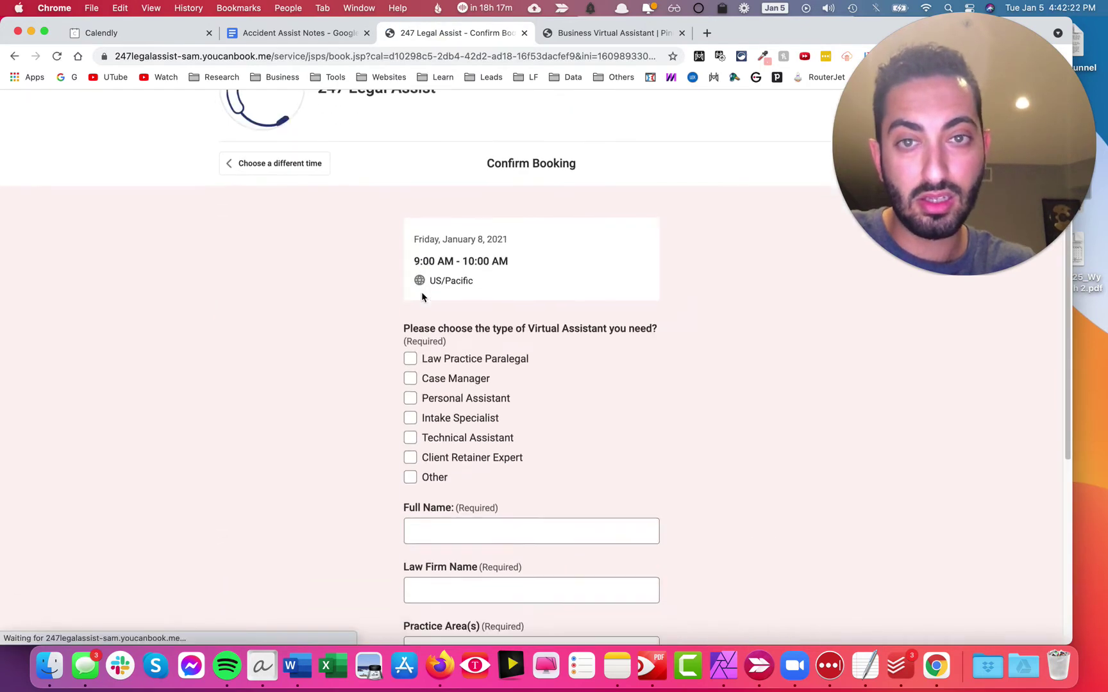
key(super+shift+4)
drag(396, 302, 670, 491)
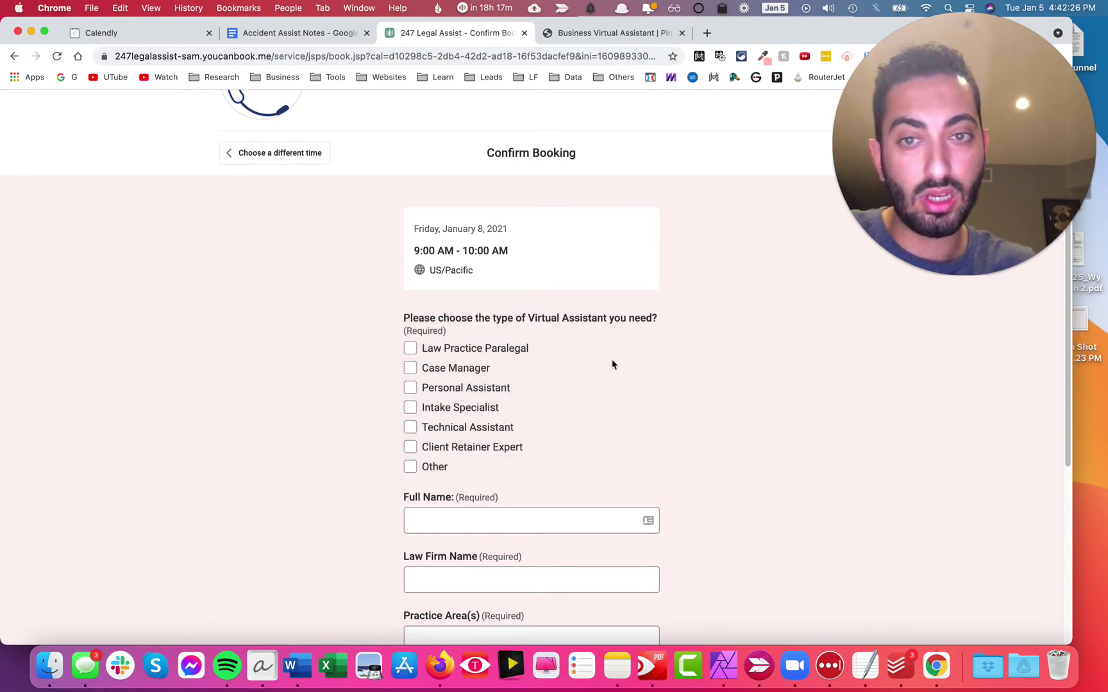
Check the captured screenshot in Preview, then go back to the Calendly editor
drag(962, 193, 887, 216)
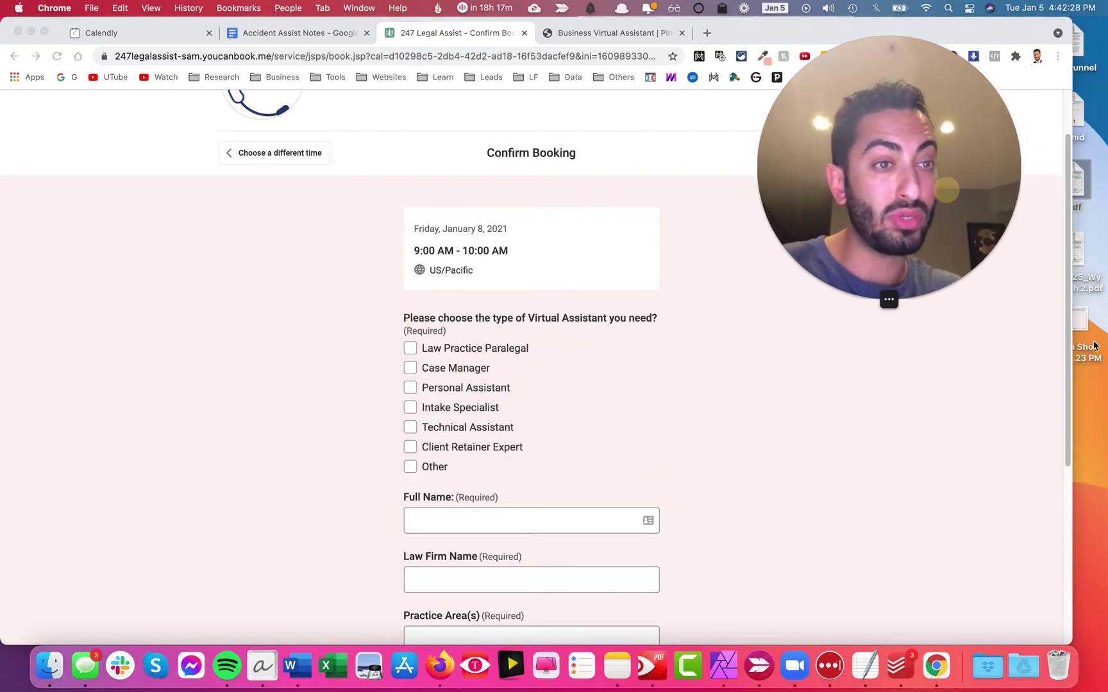
click(1077, 326)
double_click(1077, 326)
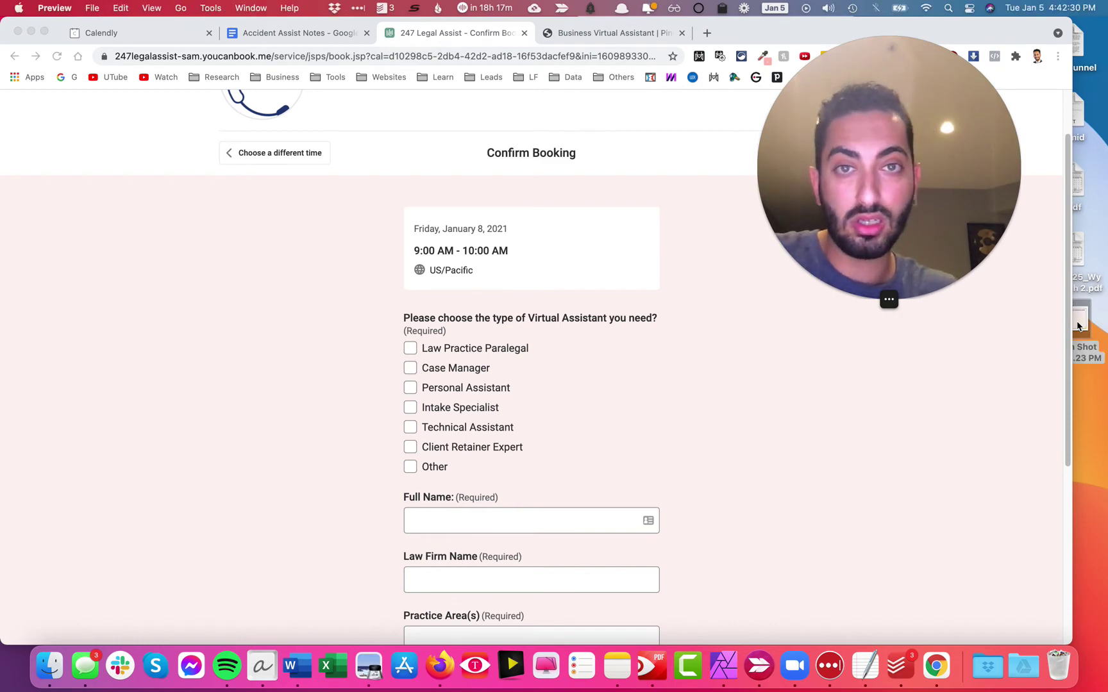
key(super+w)
click(709, 371)
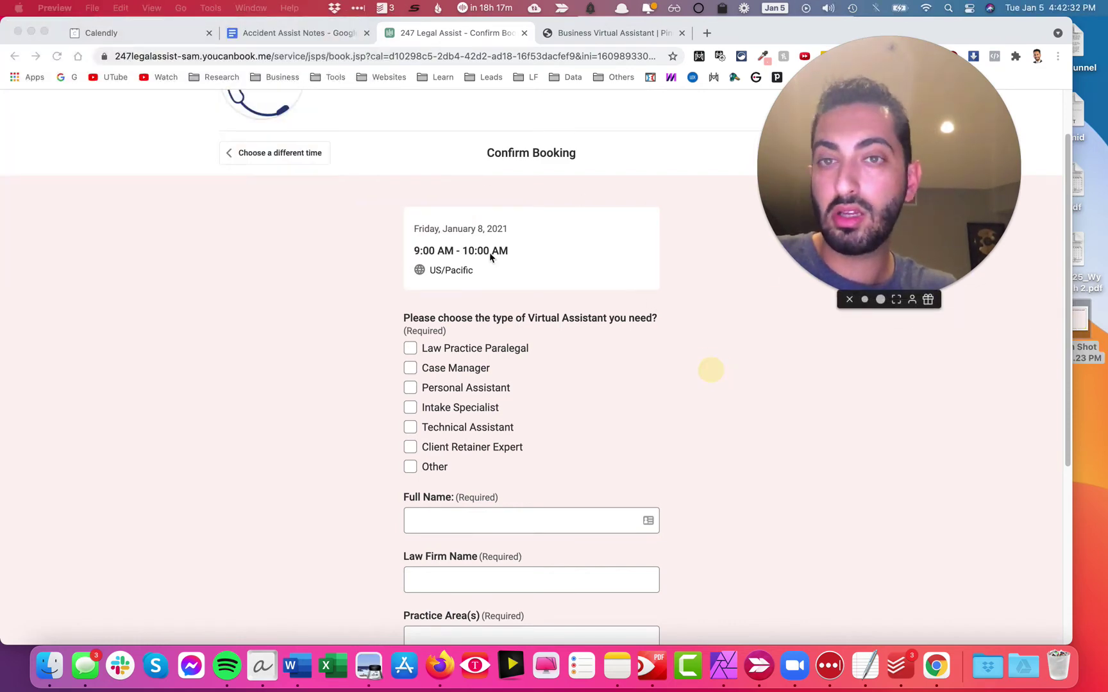
click(101, 33)
Reword the service question to 'What type of Virtual Assistant do you need?' and make it required
scroll(449, 256, up, 5)
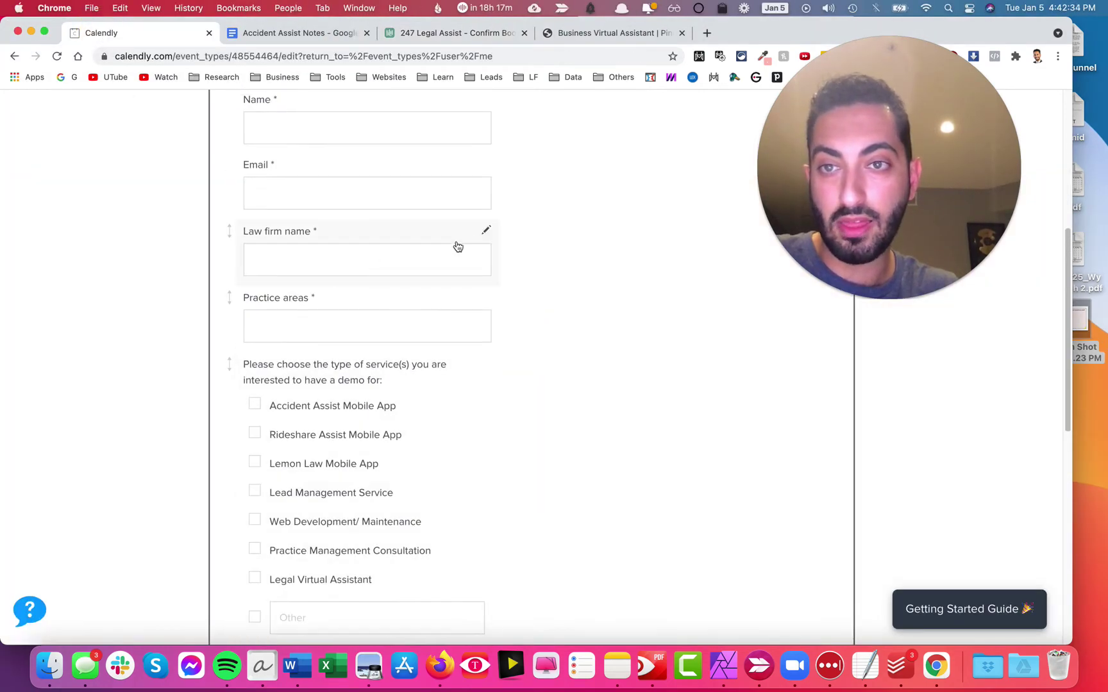
scroll(307, 378, down, 2)
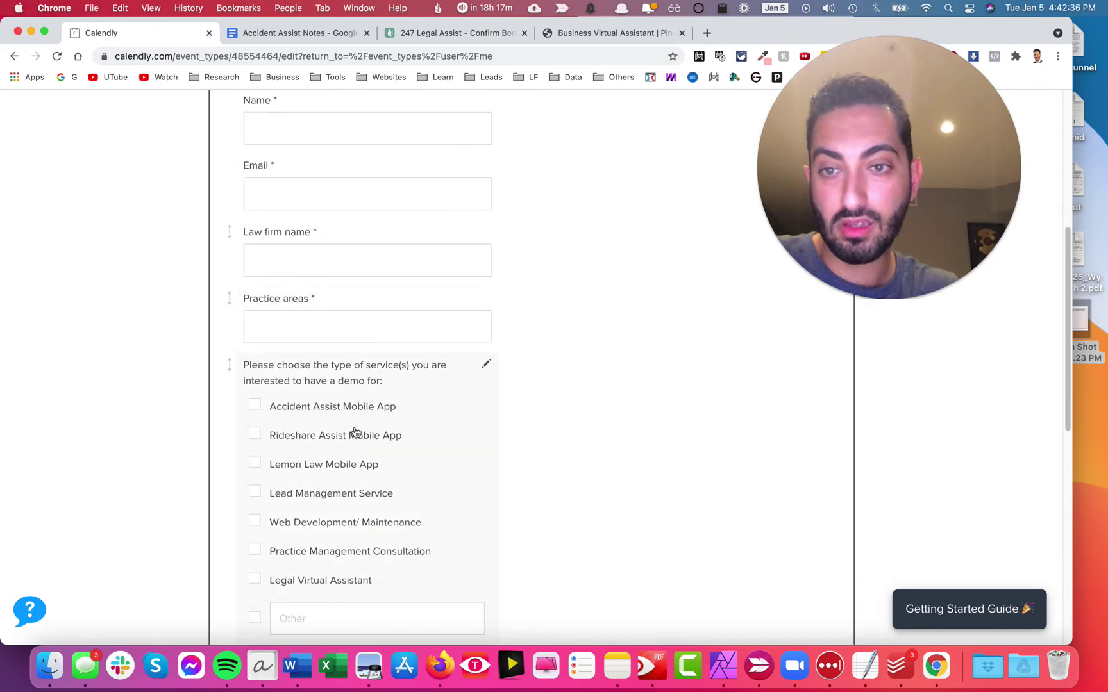
click(383, 360)
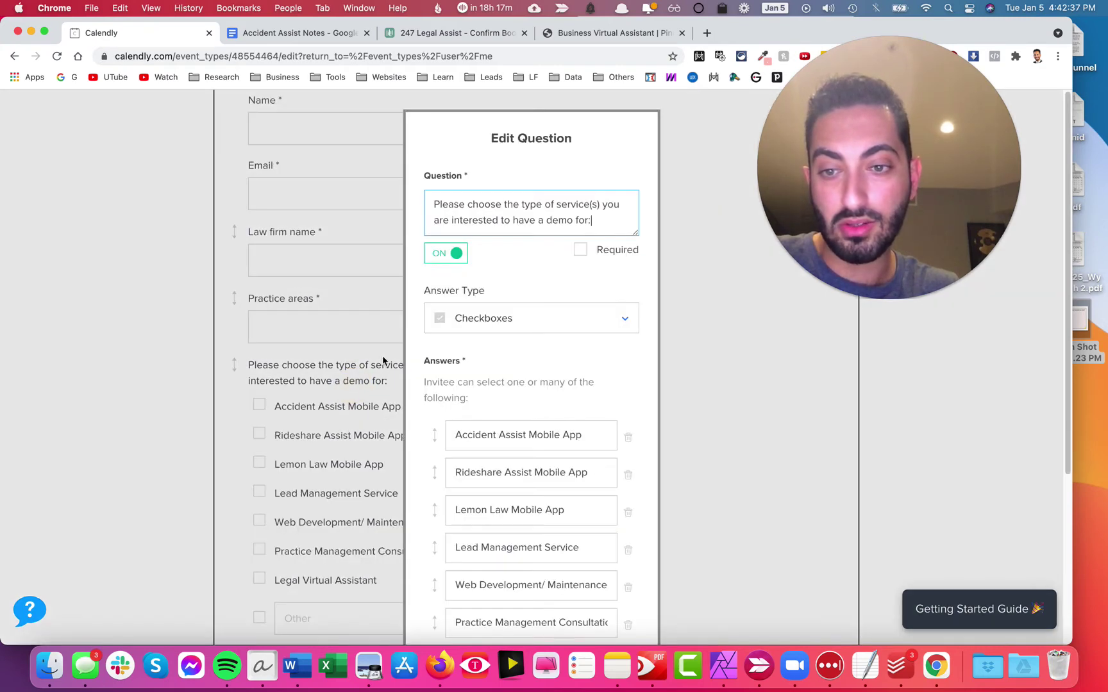
triple_click(507, 205)
text(What type of Virtual Assis)
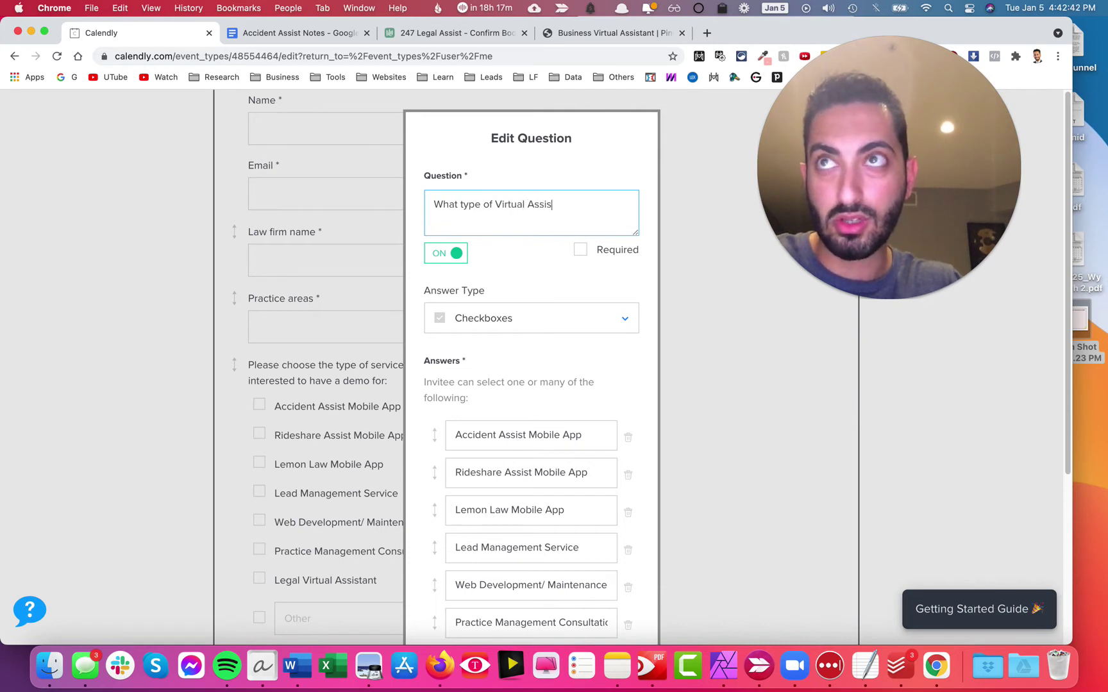
text(tant do you need?)
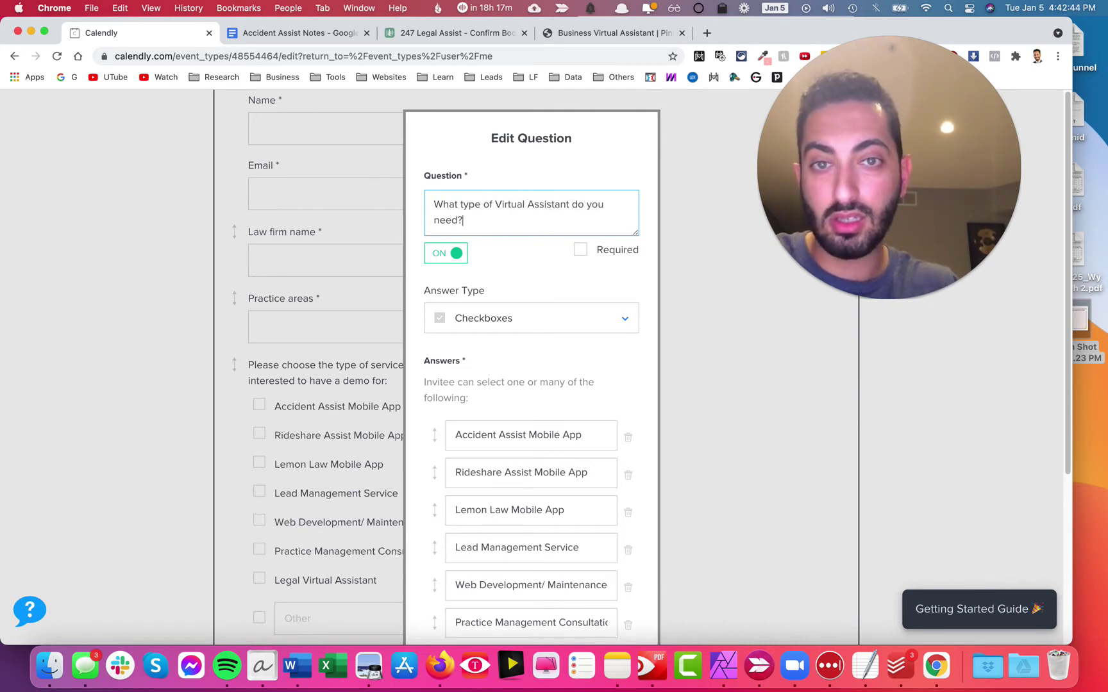
click(579, 250)
Delete the old answers and replace Legal Virtual Assistant with Personal Assistant
double_click(507, 435)
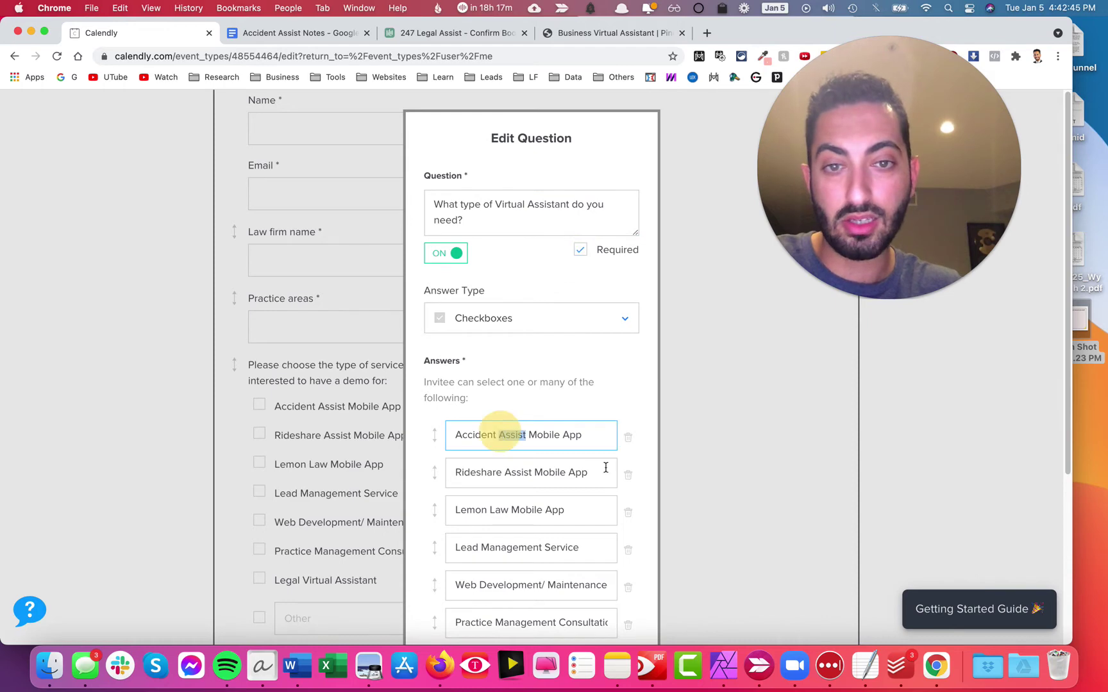
click(629, 438)
click(628, 440)
click(628, 439)
click(628, 439)
click(629, 439)
click(629, 440)
triple_click(556, 435)
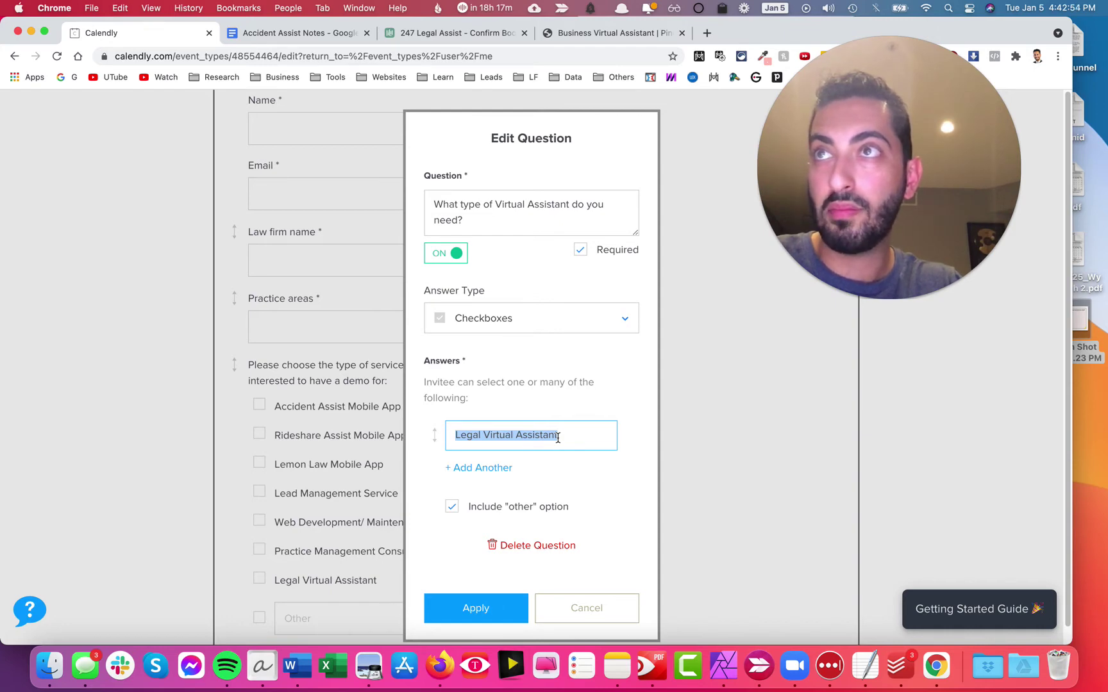
text(Personal)
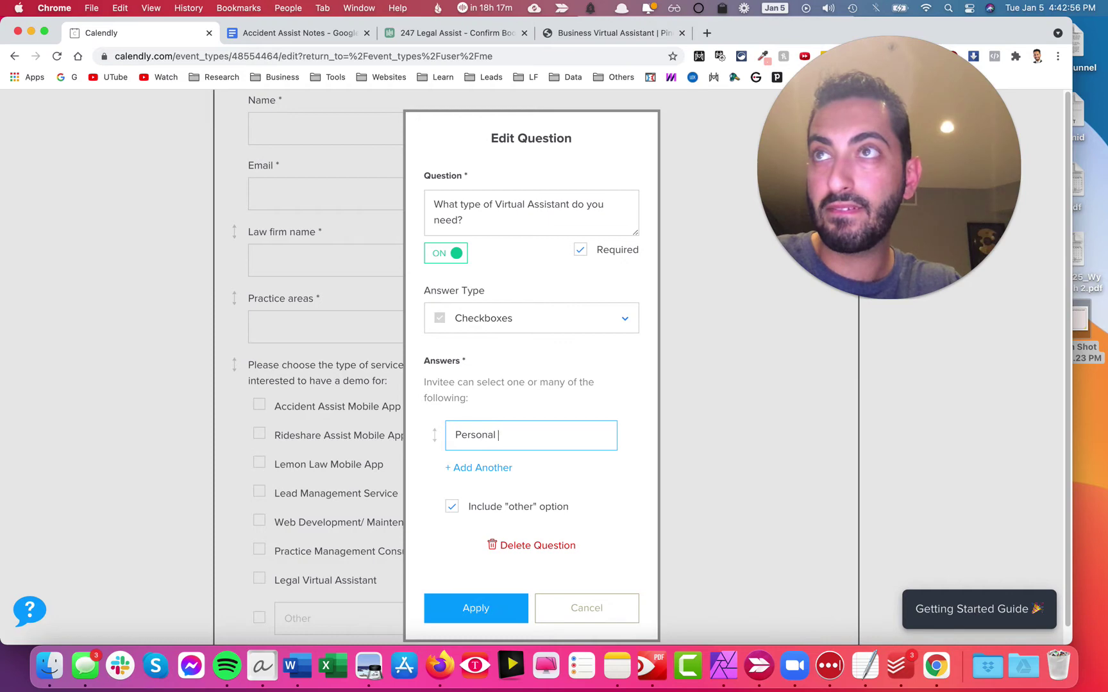
text( Assistant)
Add answers Intake Specialist, Tech, Client Retainer Expert, Paralegal and Case Manager
click(494, 468)
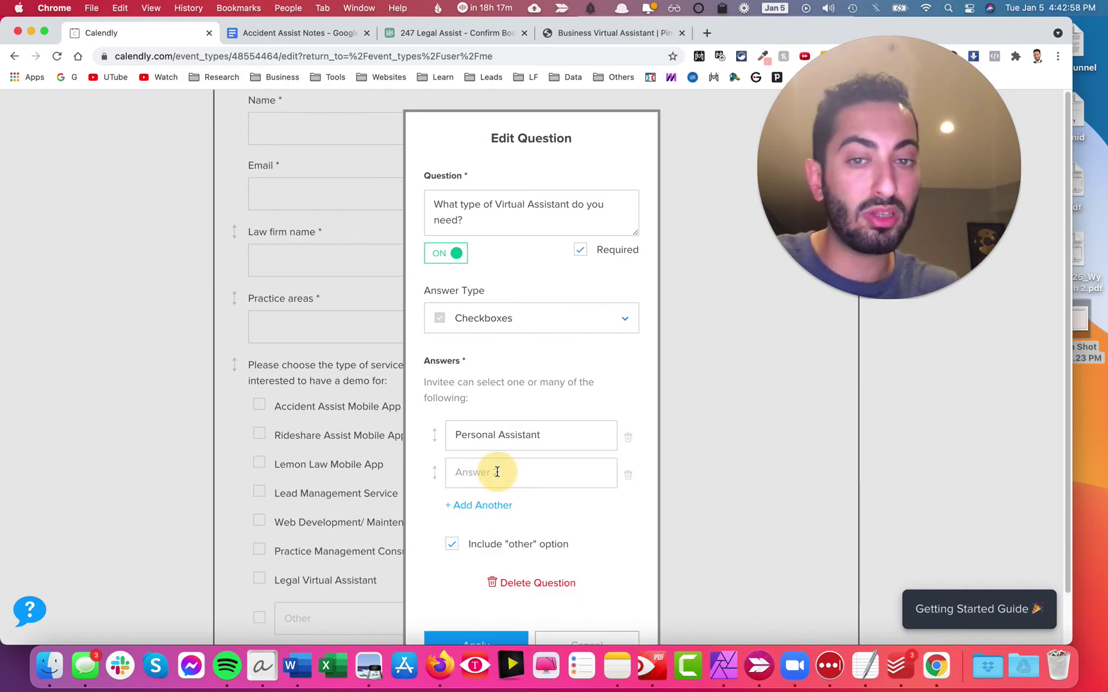
text(Intake)
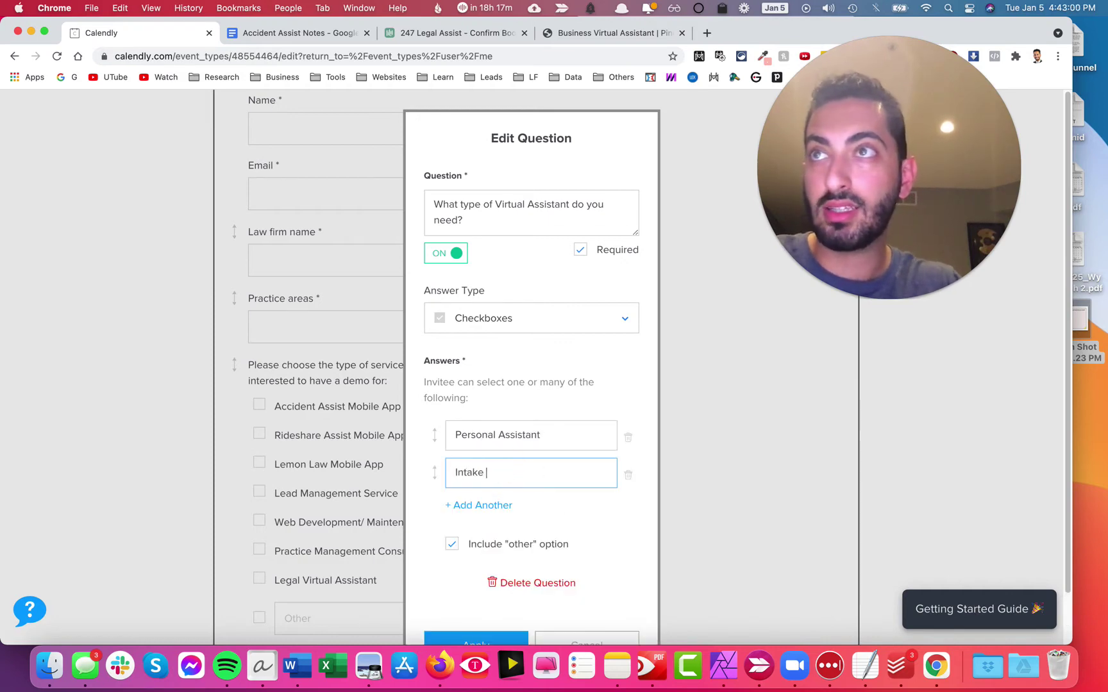
text( Specialist)
click(500, 503)
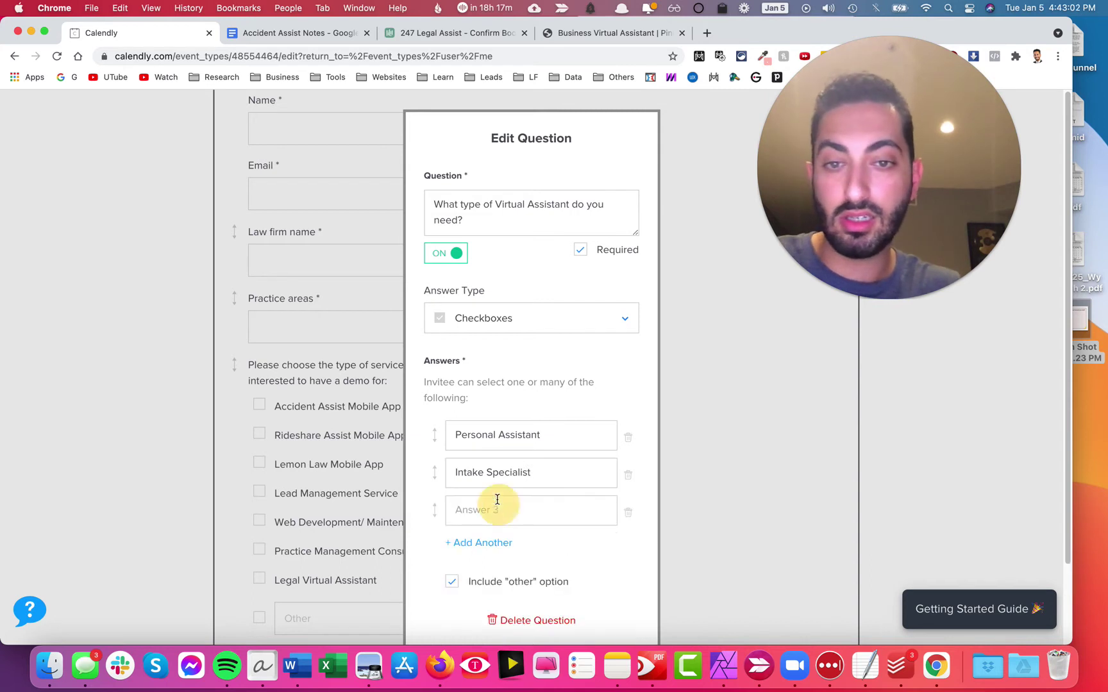
text(Tech Assist)
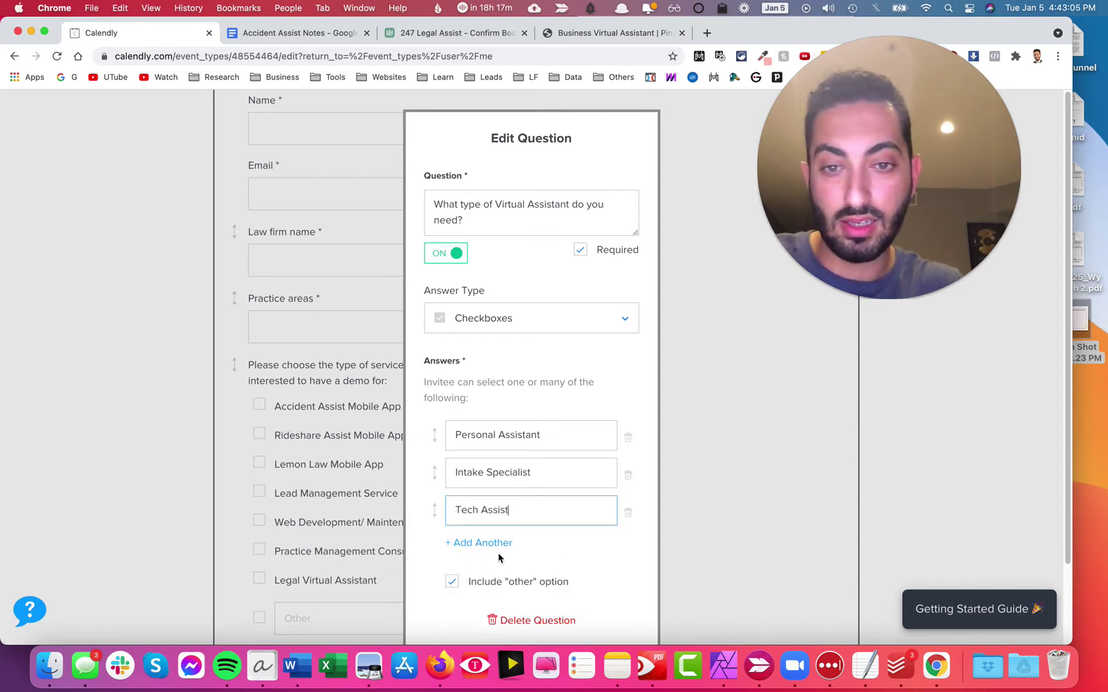
click(499, 543)
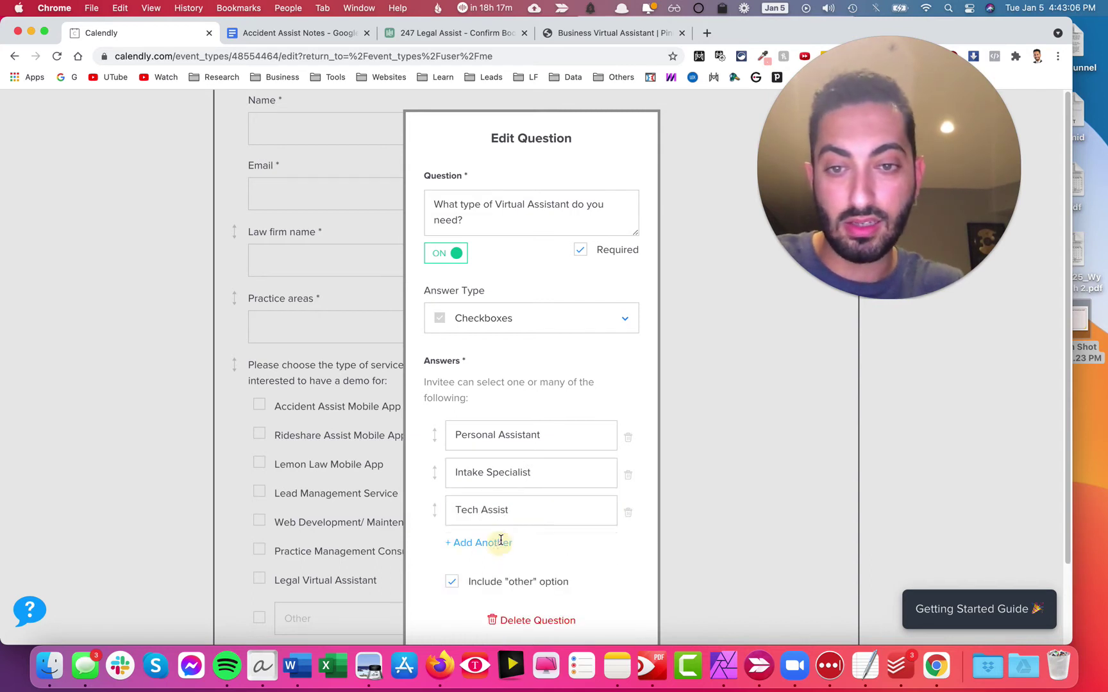
text(Client R)
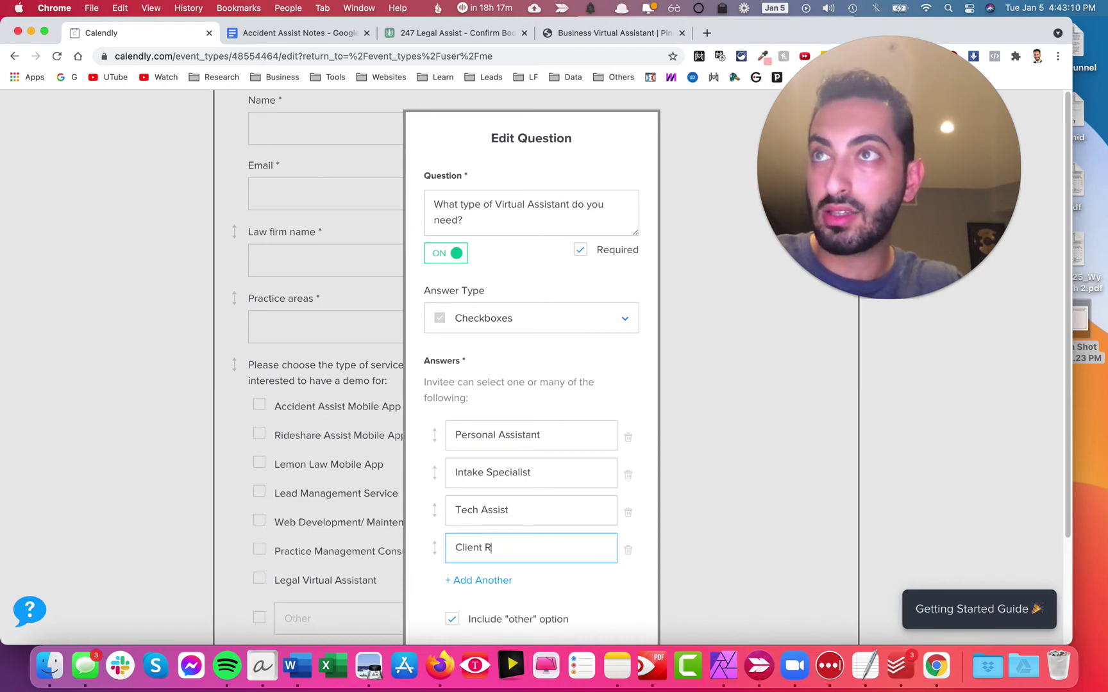
text(etainer Expert)
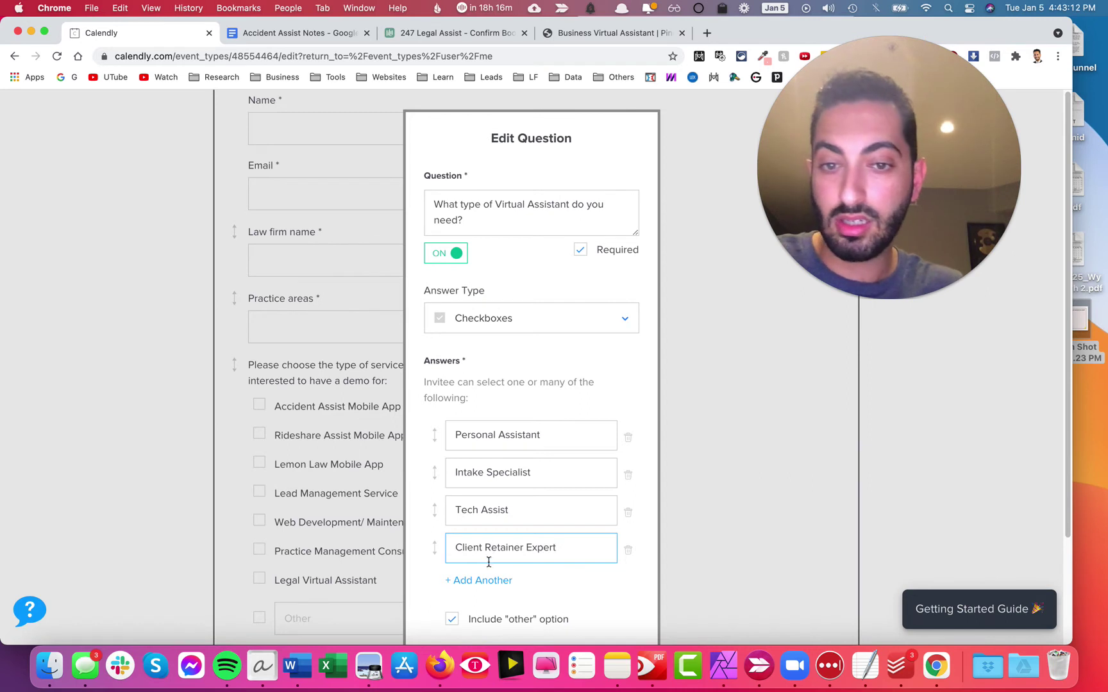
click(482, 581)
text(Pa)
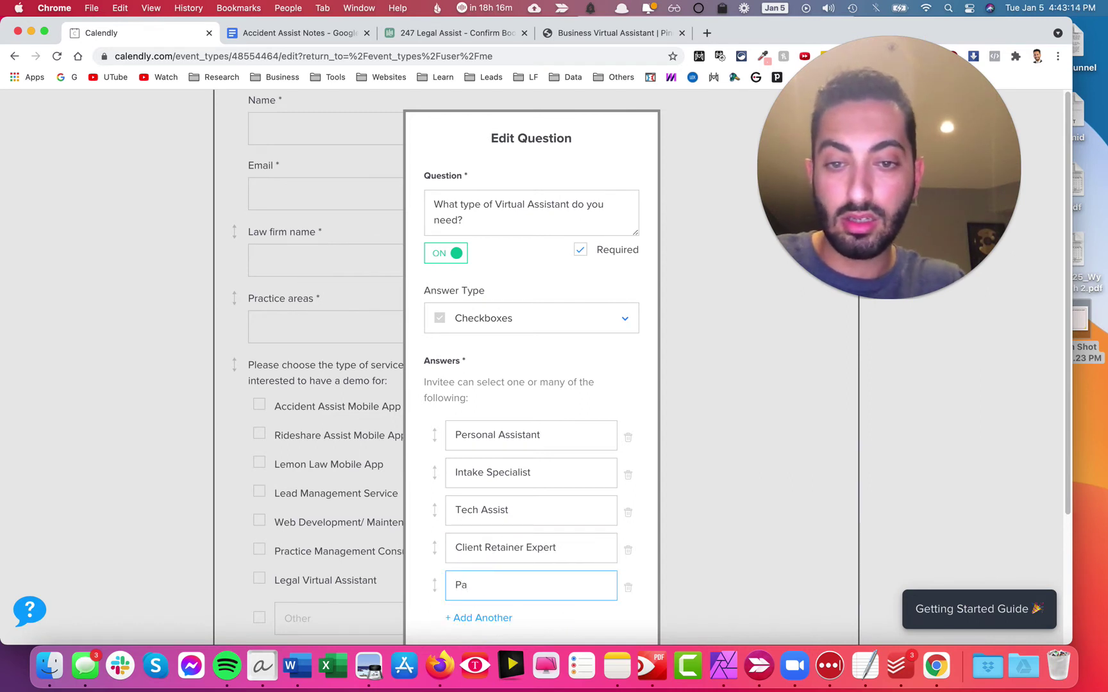
text(ralegal)
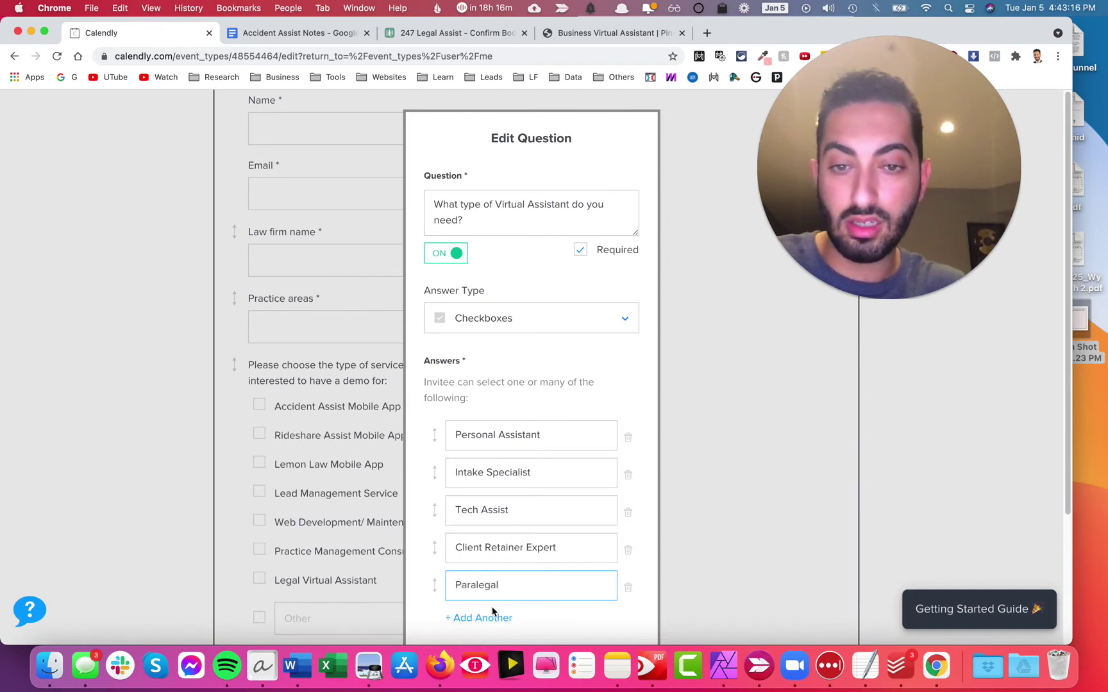
click(487, 617)
text(Case Manag)
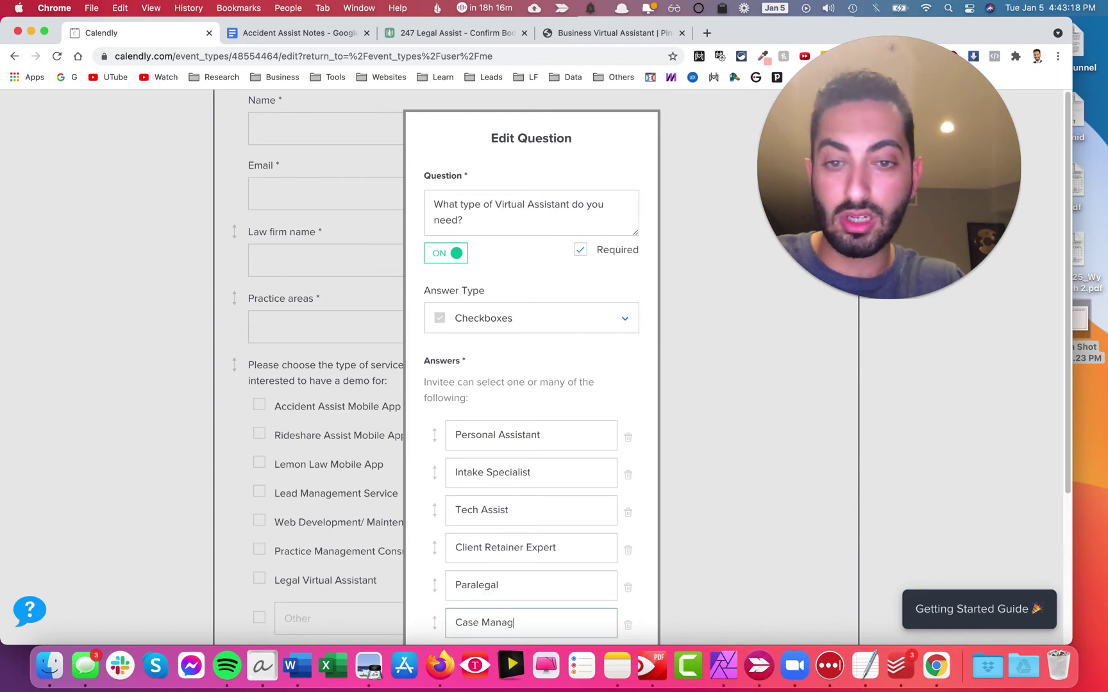
text(er)
Restore Personal Assistant to the top and refill the emptied Case Manager answers
scroll(525, 563, down, 3)
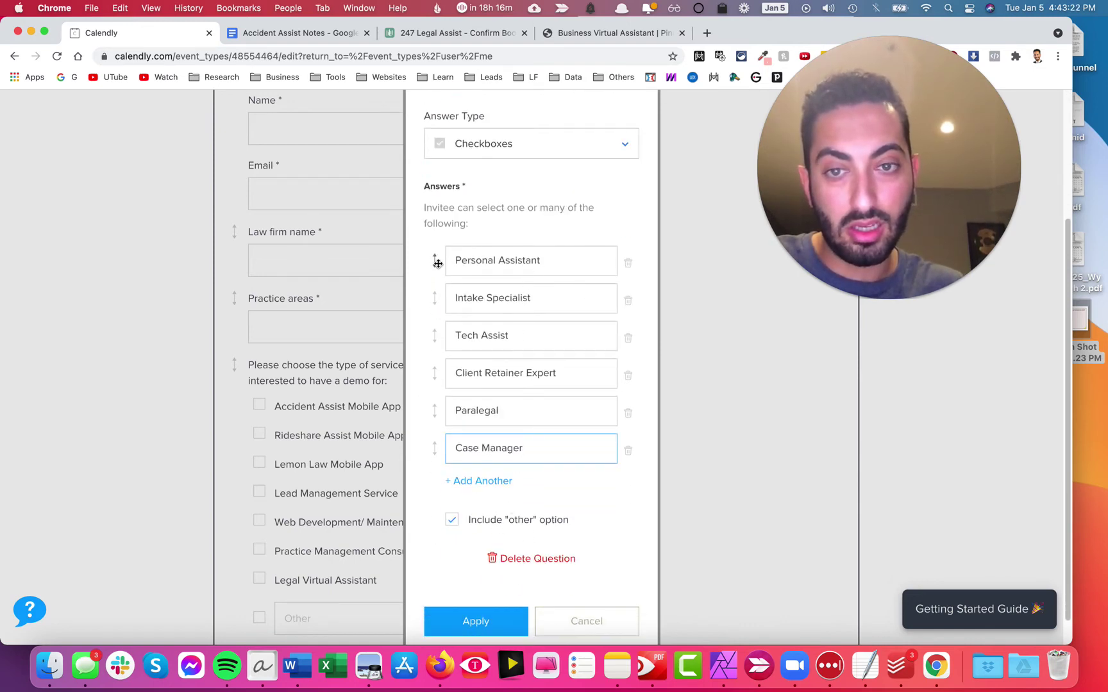
drag(436, 261, 448, 461)
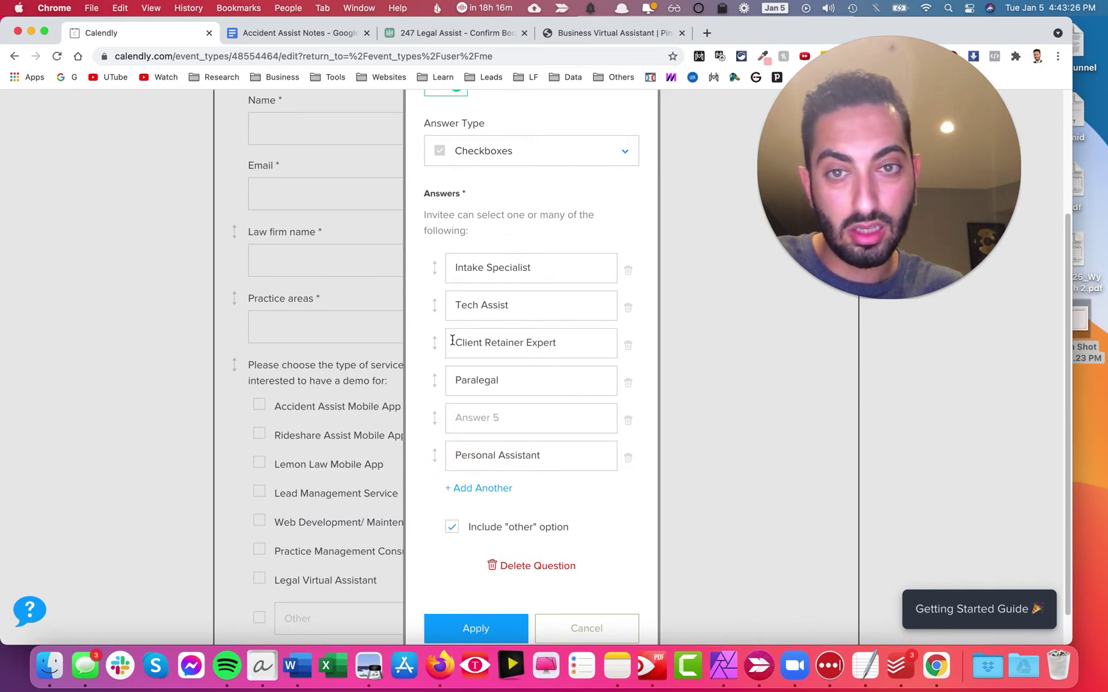
click(458, 416)
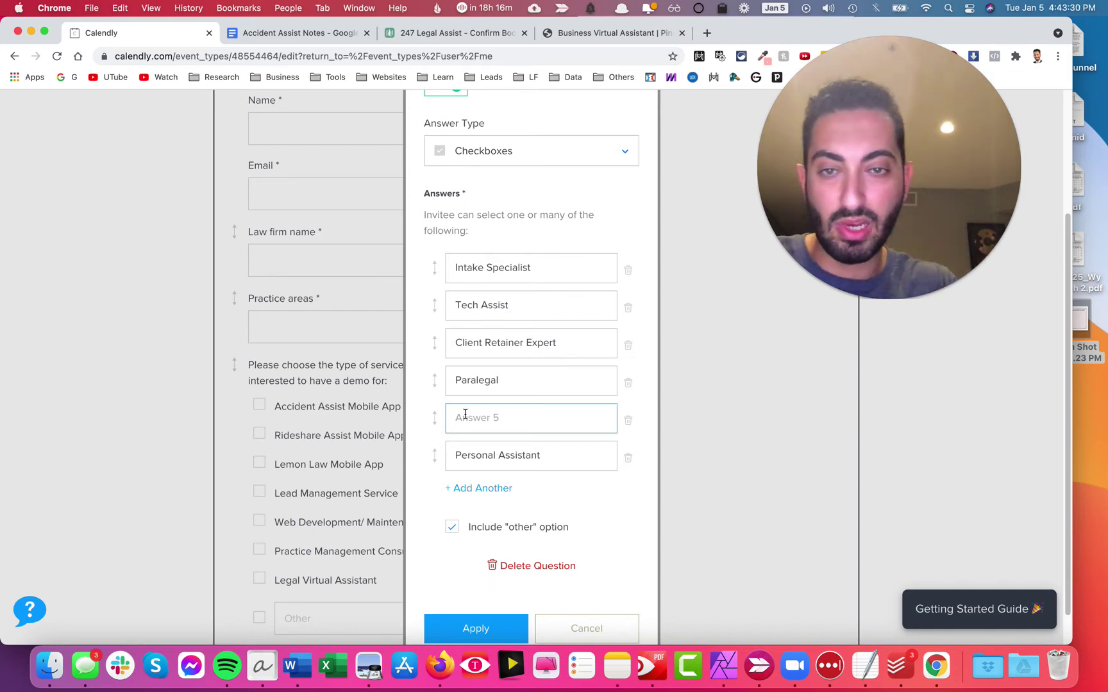
text(Case Ma)
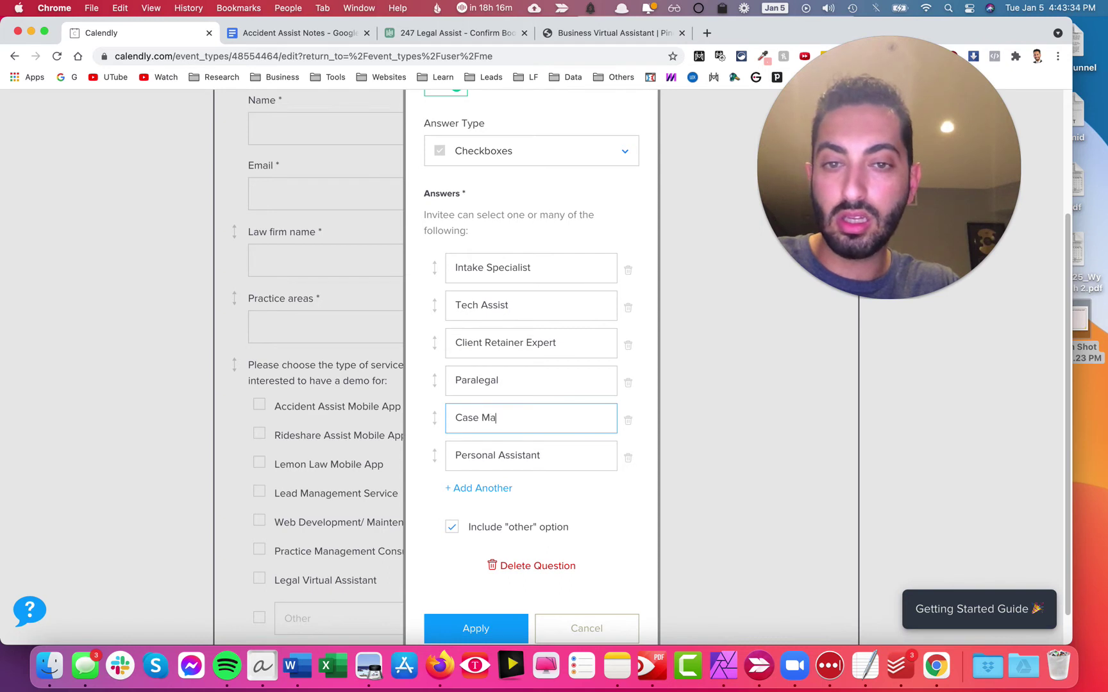
text(nager)
drag(434, 455, 433, 250)
click(532, 277)
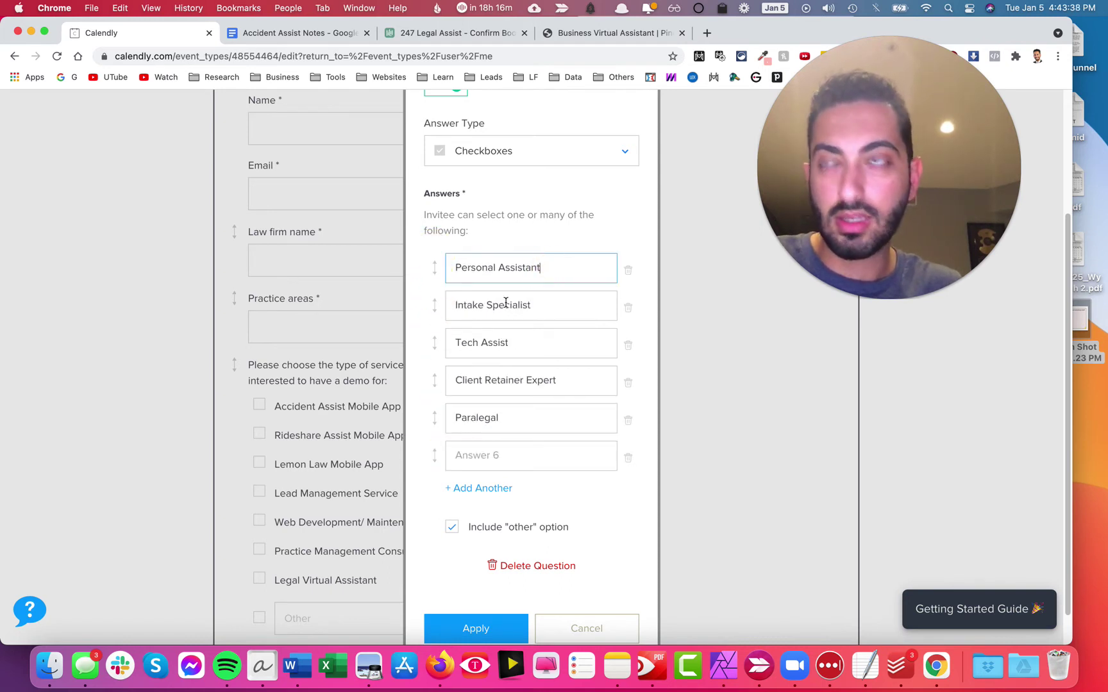
click(509, 458)
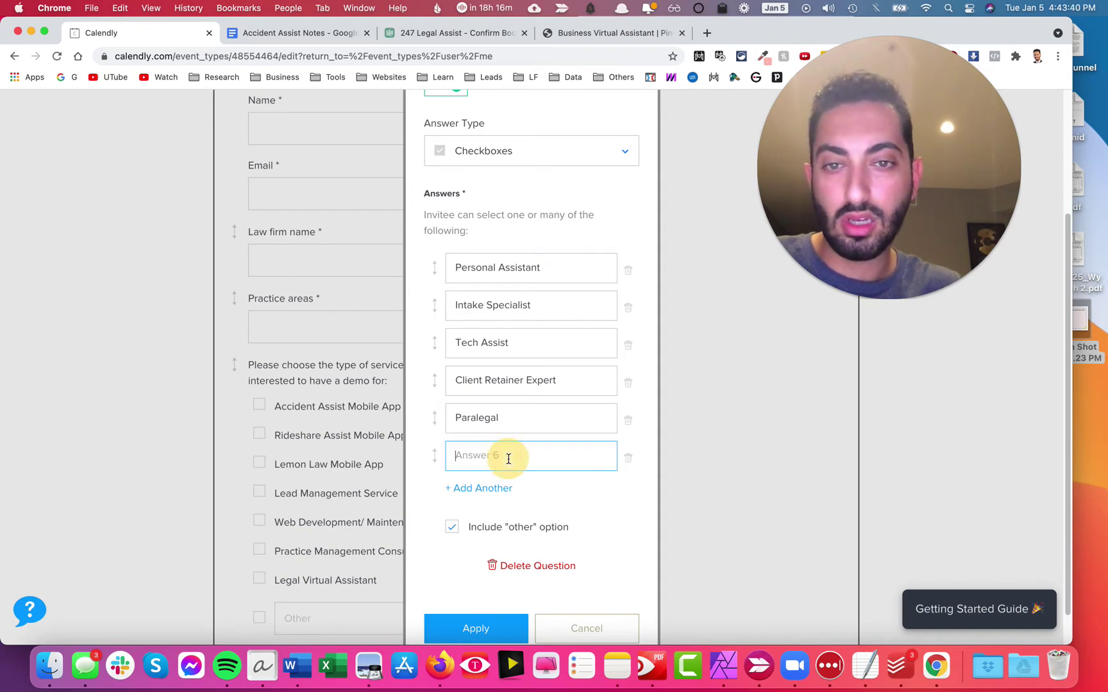
text(Case Manager)
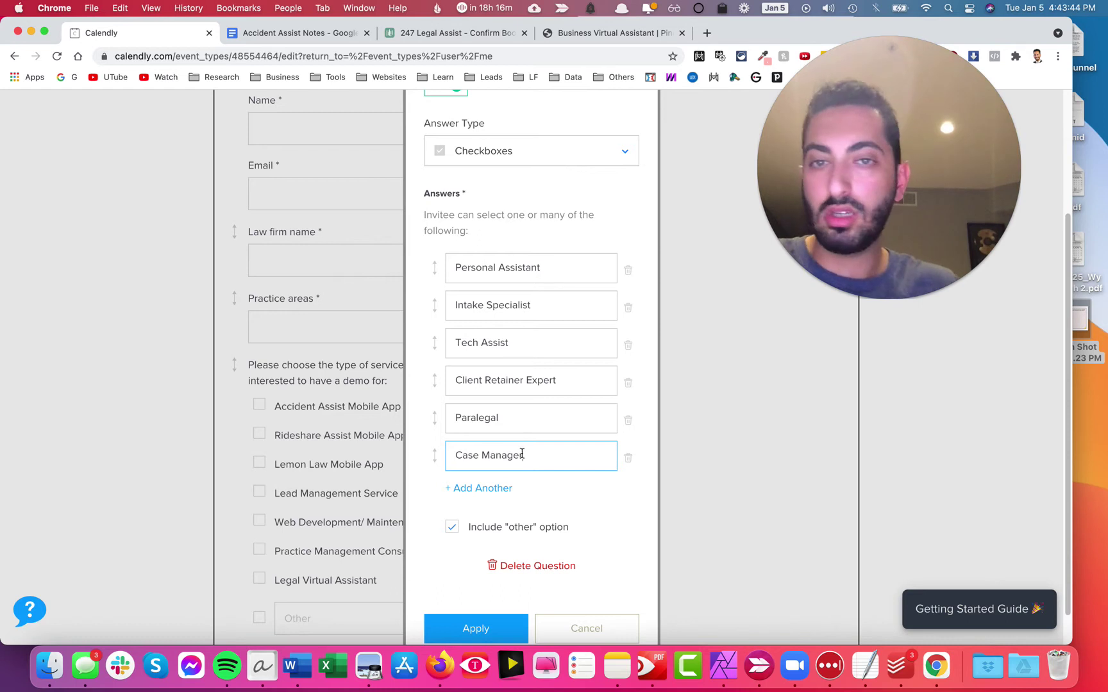
Correct Tech to Tech Assistant and apply the answer list
scroll(527, 383, down, 2)
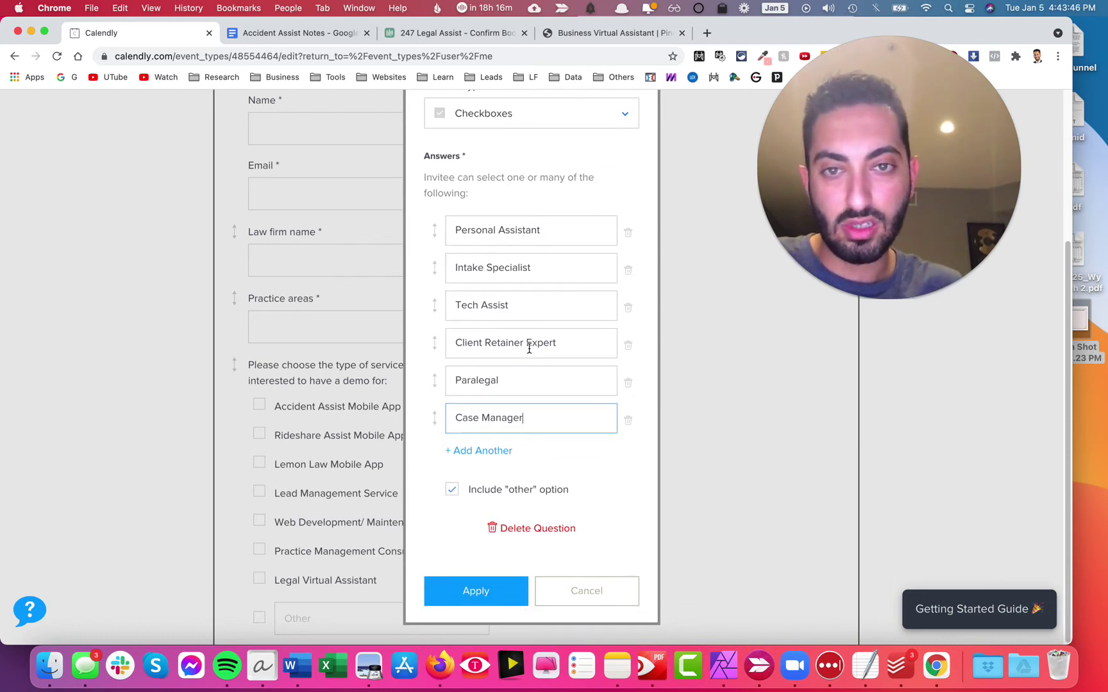
click(532, 308)
text(ant)
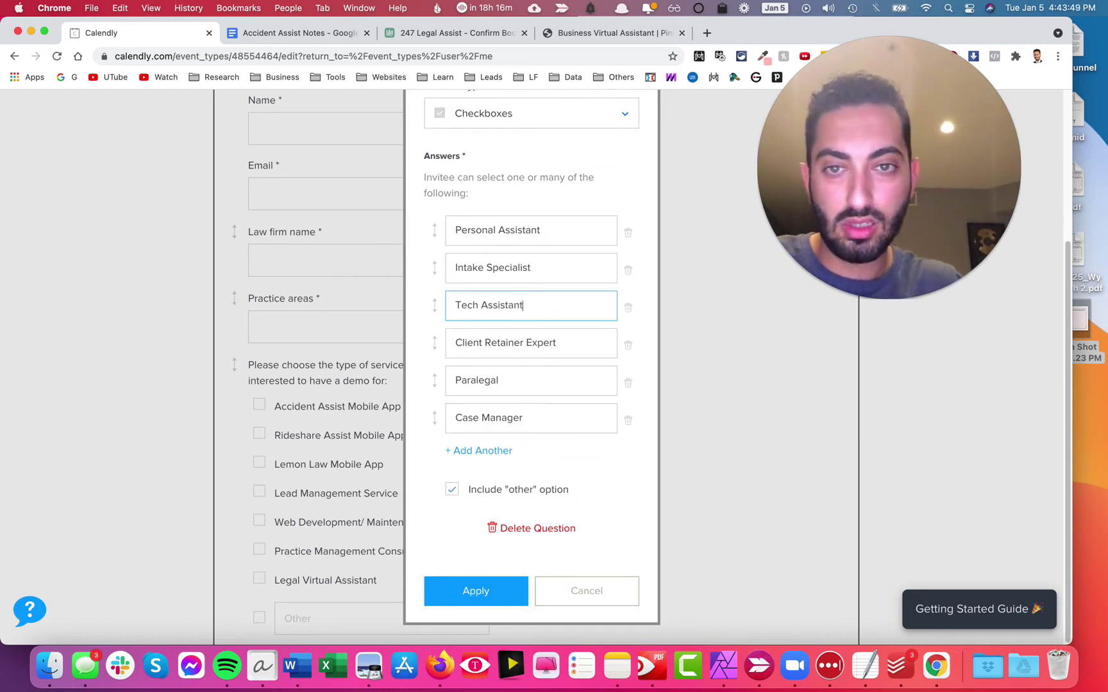
click(485, 591)
Move the virtual assistant question above Law firm name, then open the meeting-notes question
scroll(263, 400, up, 2)
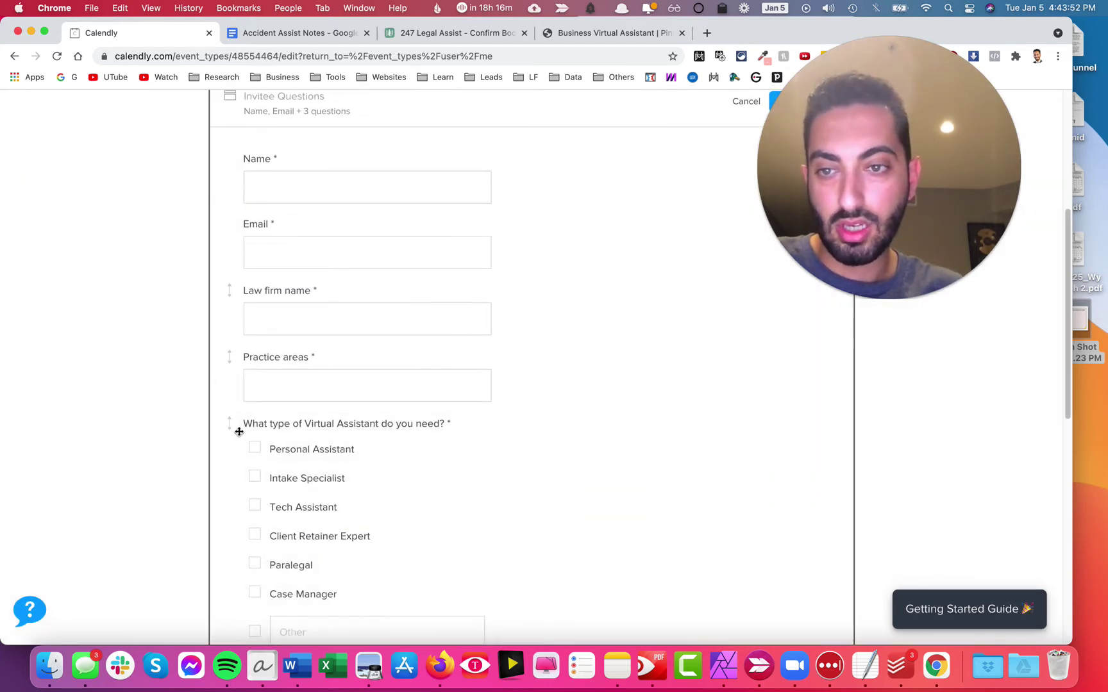
drag(230, 425, 239, 292)
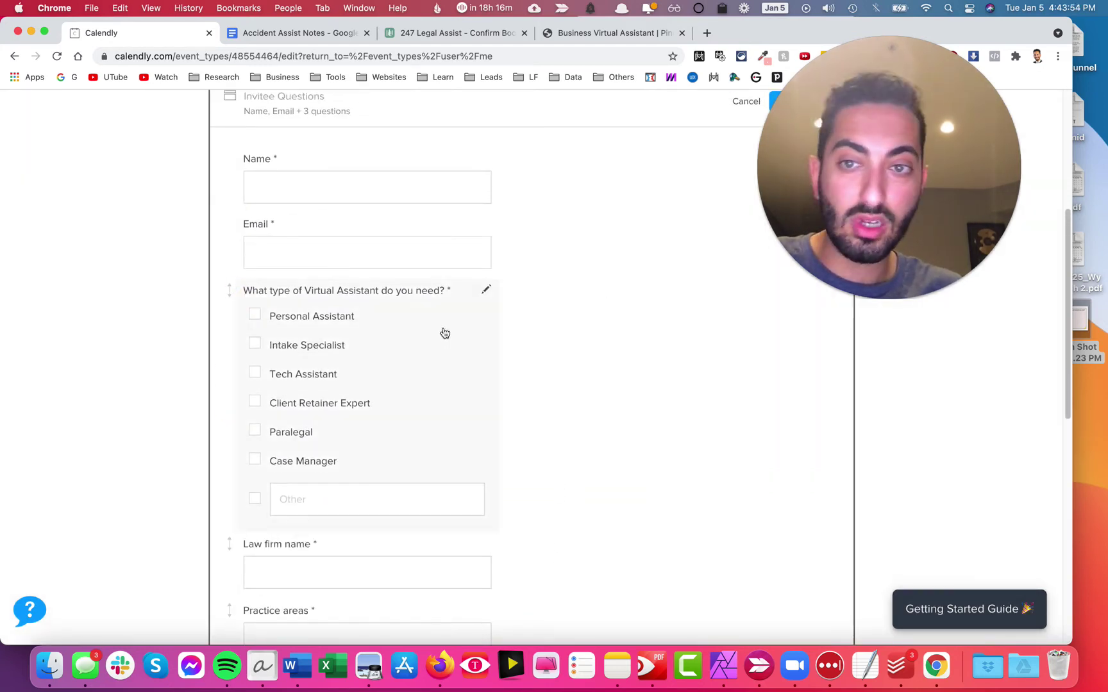
scroll(536, 314, down, 5)
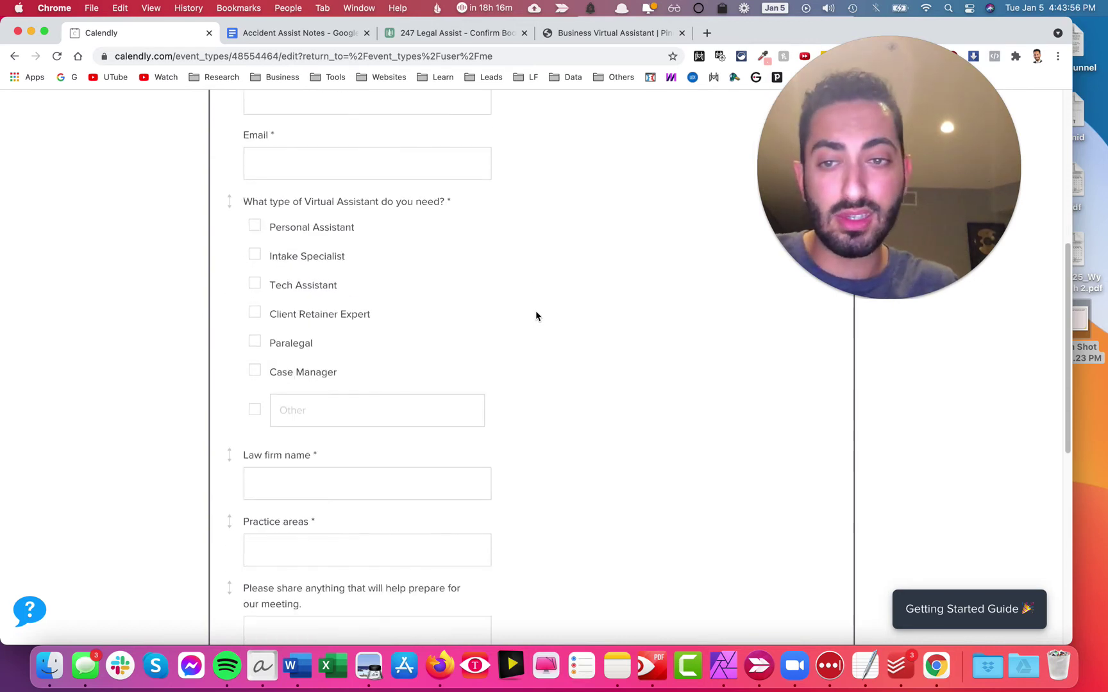
scroll(361, 374, down, 2)
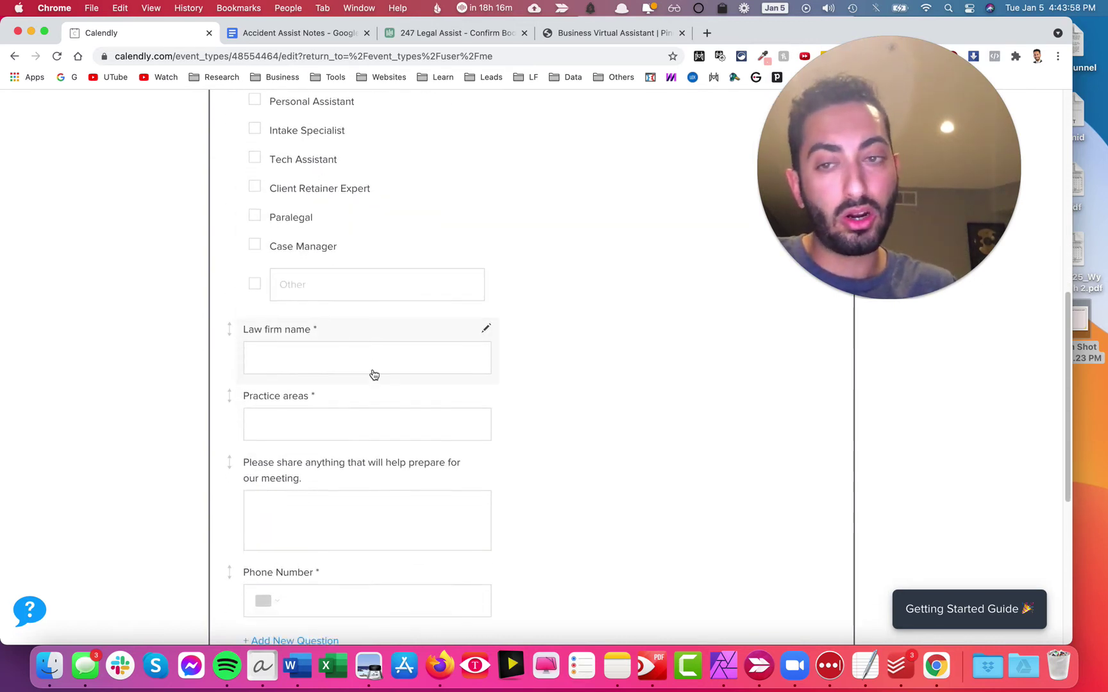
scroll(359, 358, down, 2)
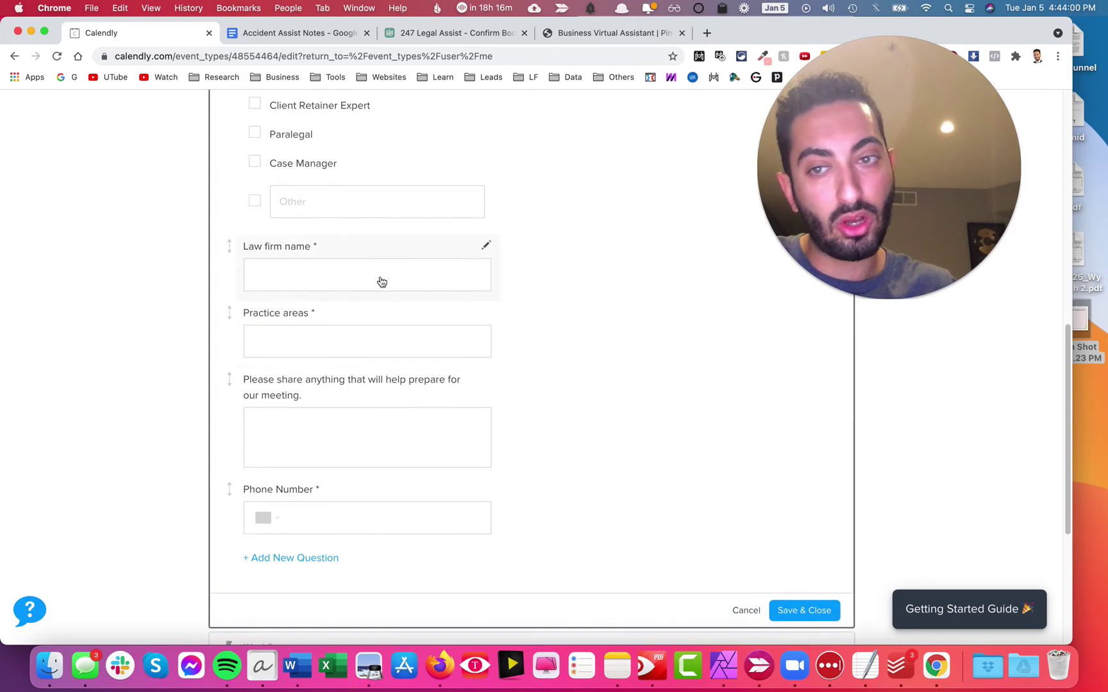
click(469, 384)
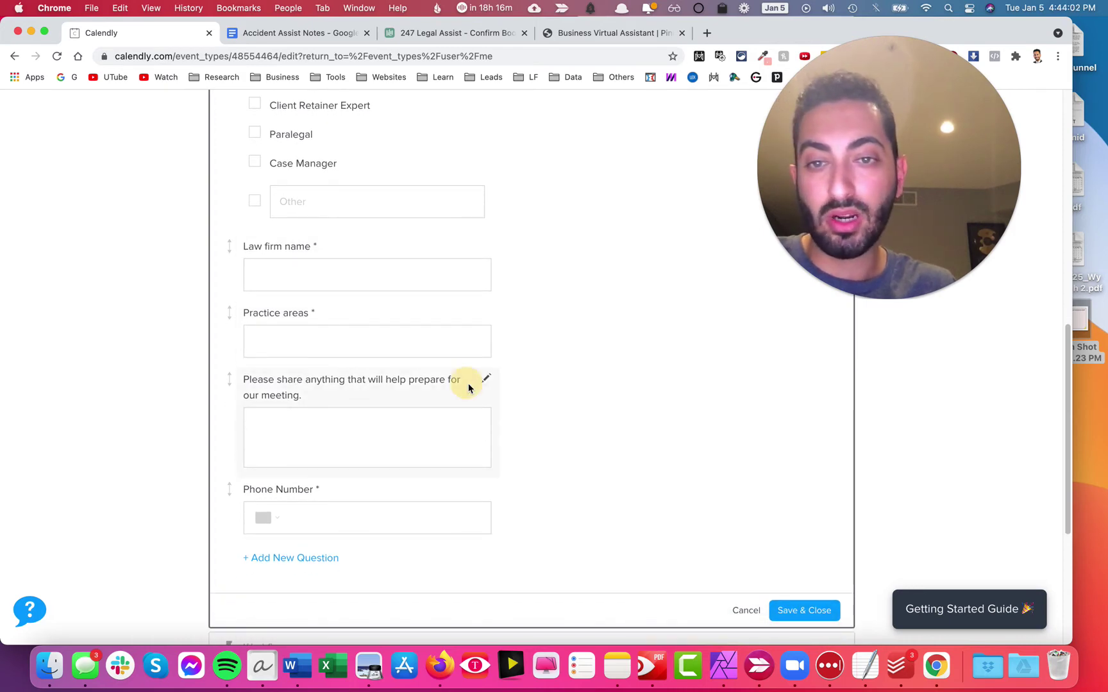
Review the YouCanBook.me form's fields such as Website URL, then return to Calendly
click(398, 40)
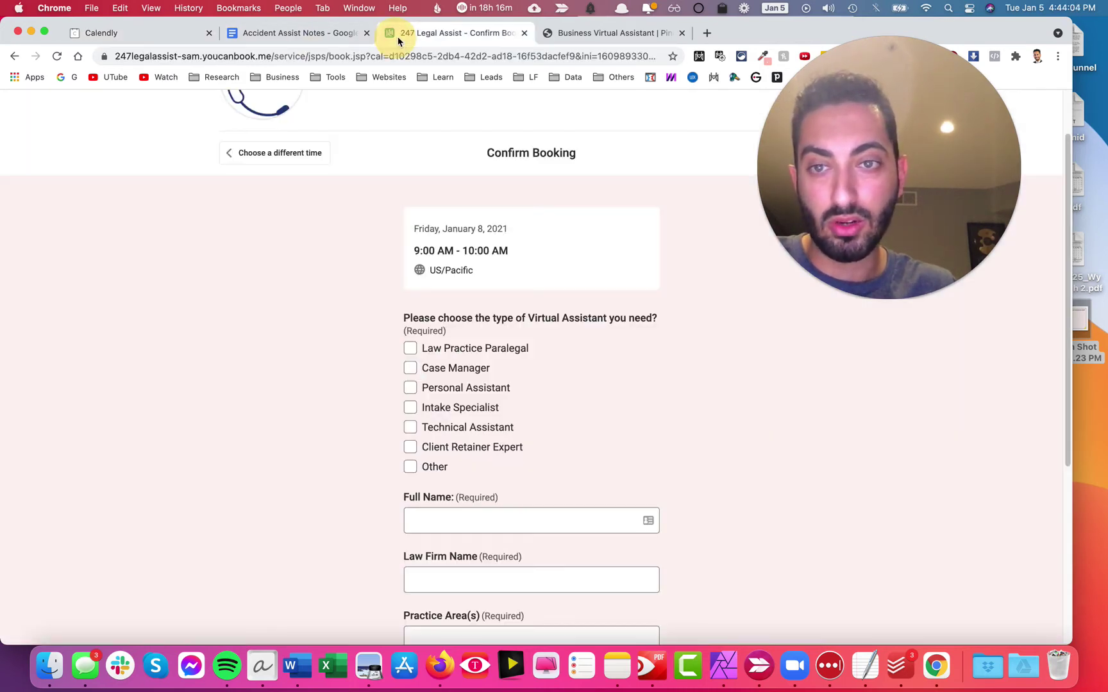
scroll(469, 292, down, 5)
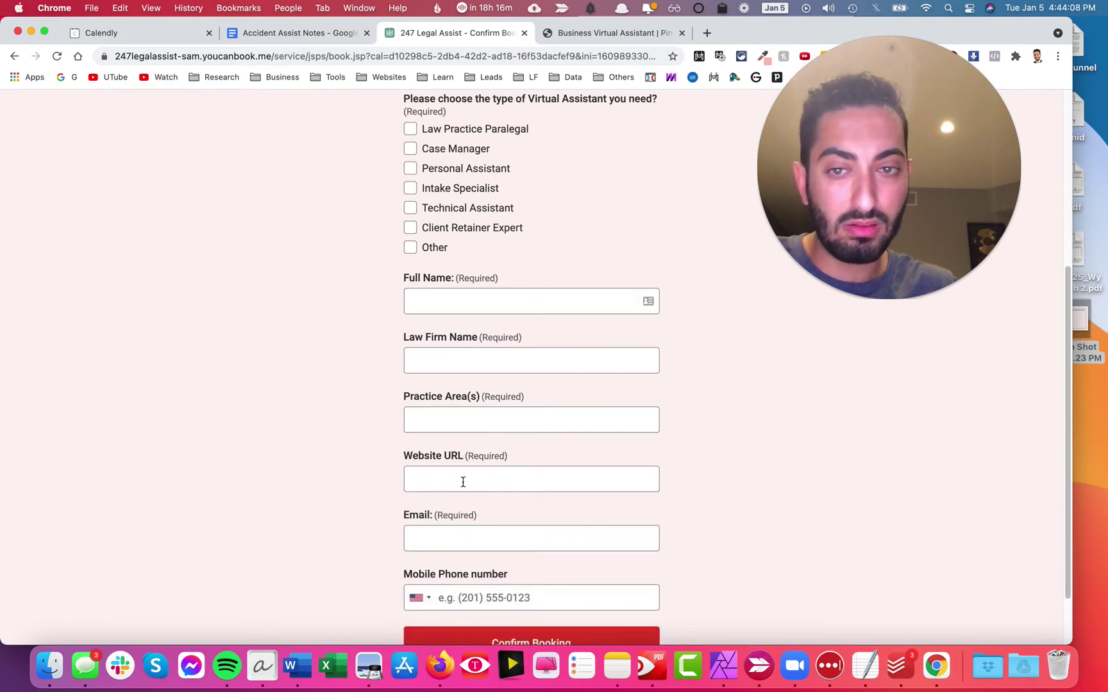
click(166, 39)
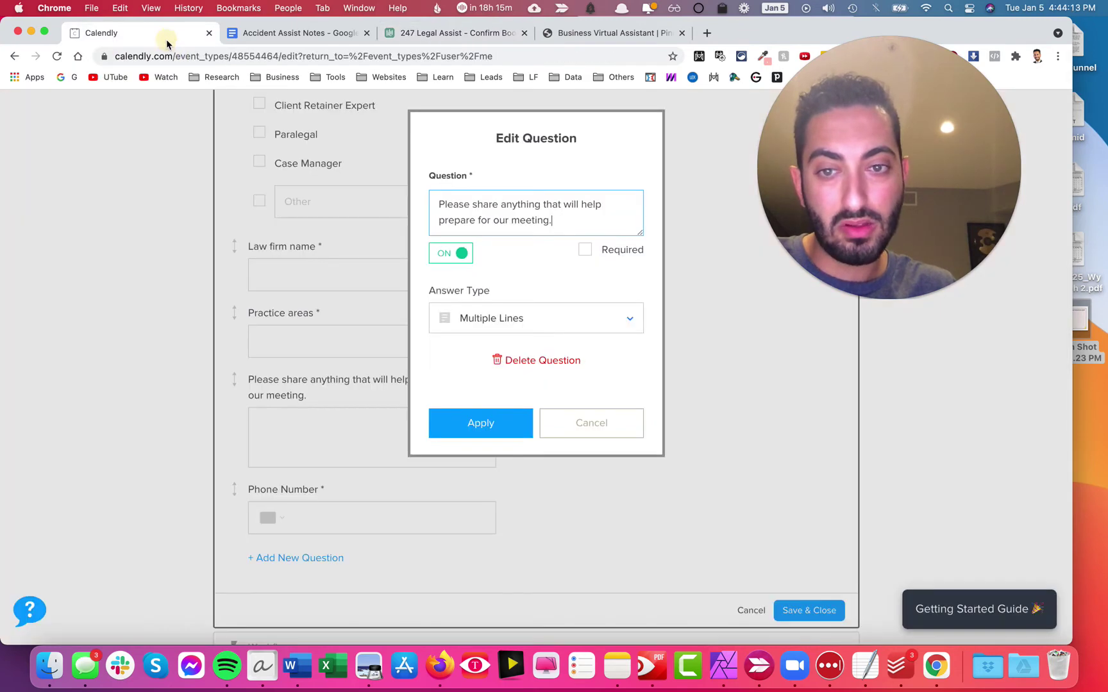
Make the meeting-preparation question a required one-line 'Website URL' field under Law firm name
click(561, 434)
click(295, 403)
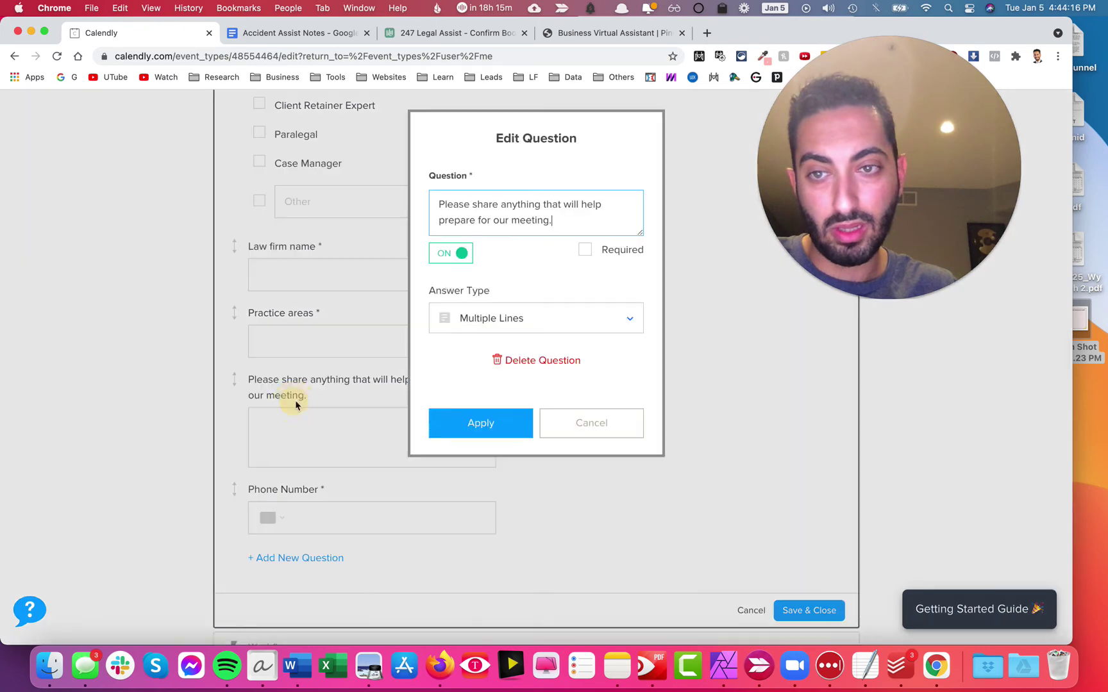
click(482, 320)
click(492, 352)
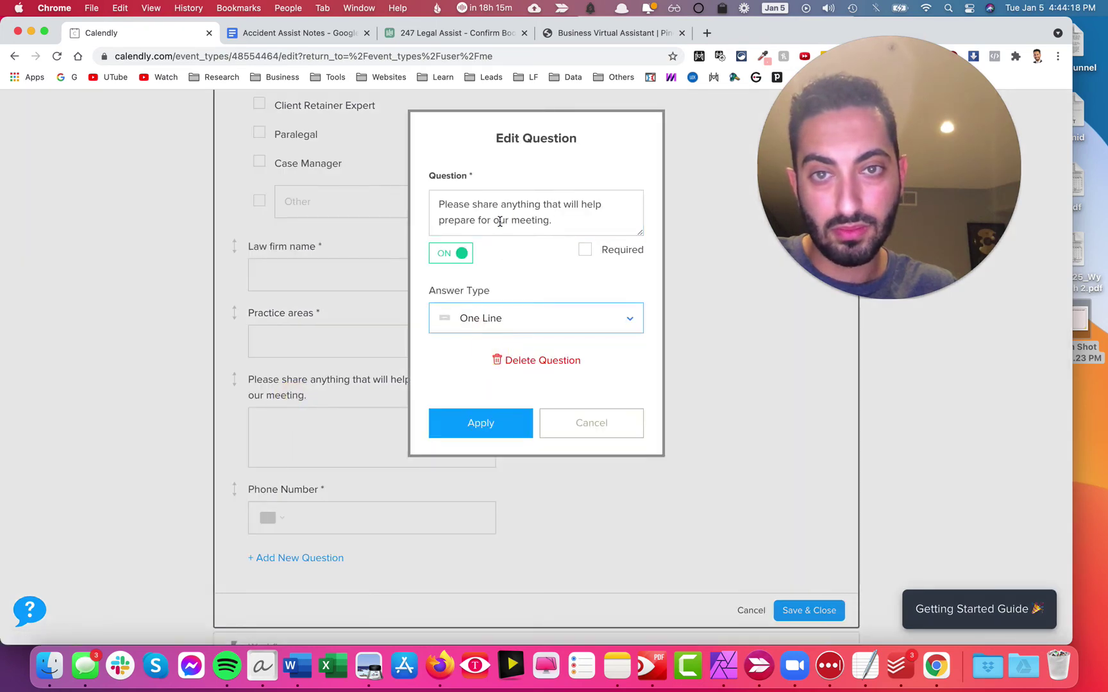
triple_click(499, 219)
text(Website URL)
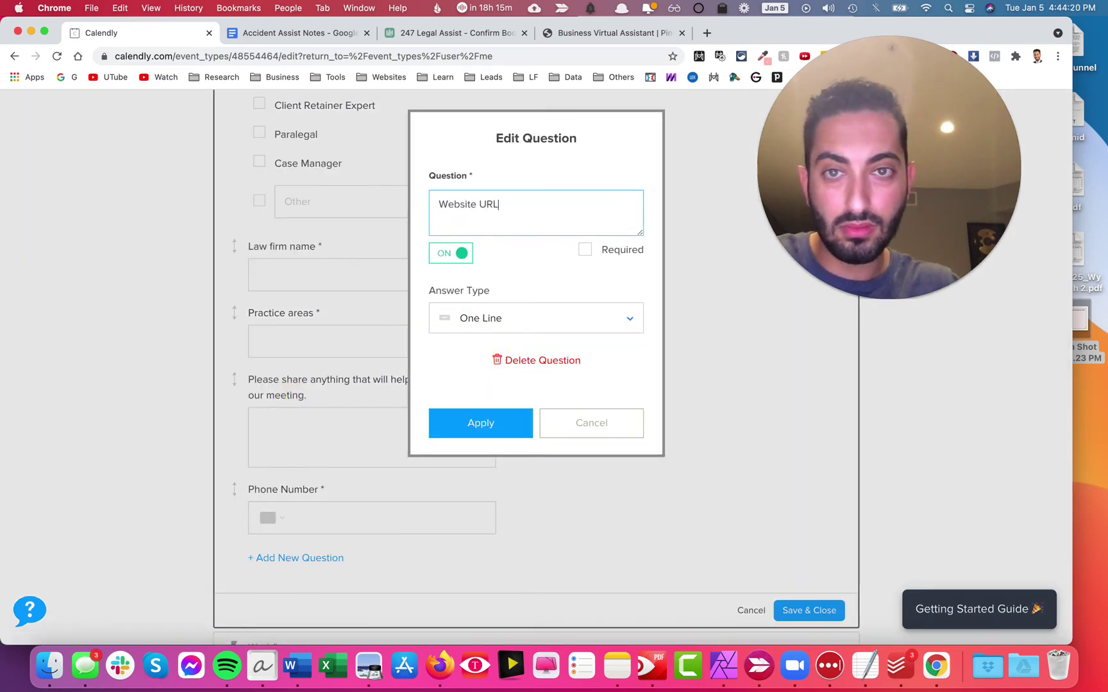
click(588, 253)
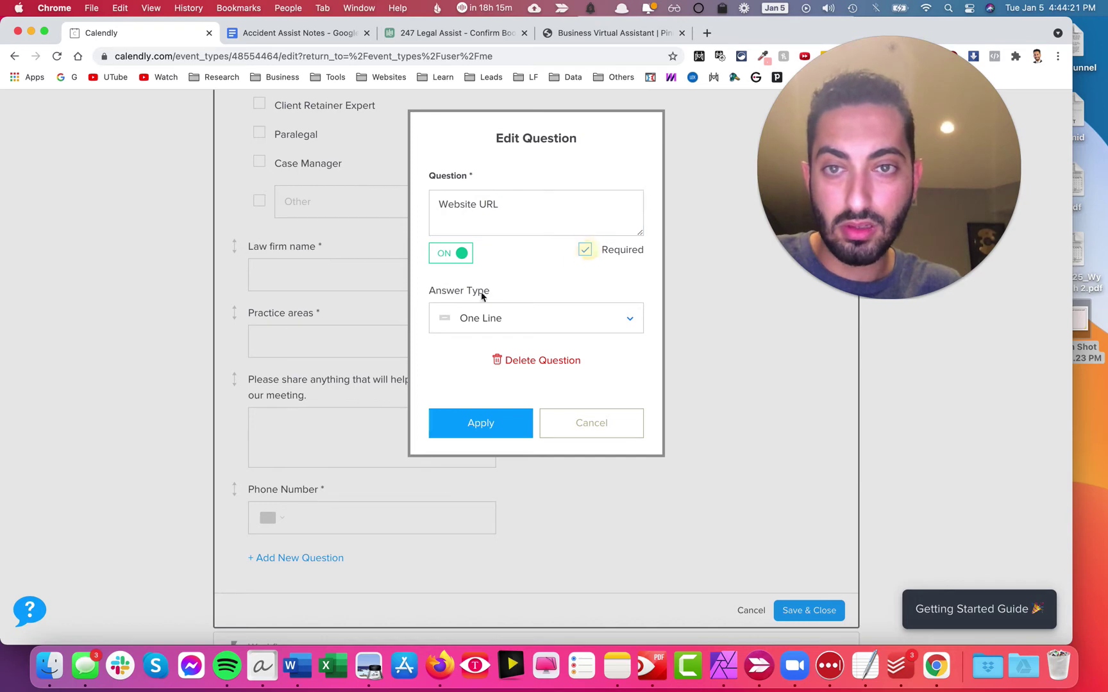
click(497, 423)
drag(229, 389, 235, 319)
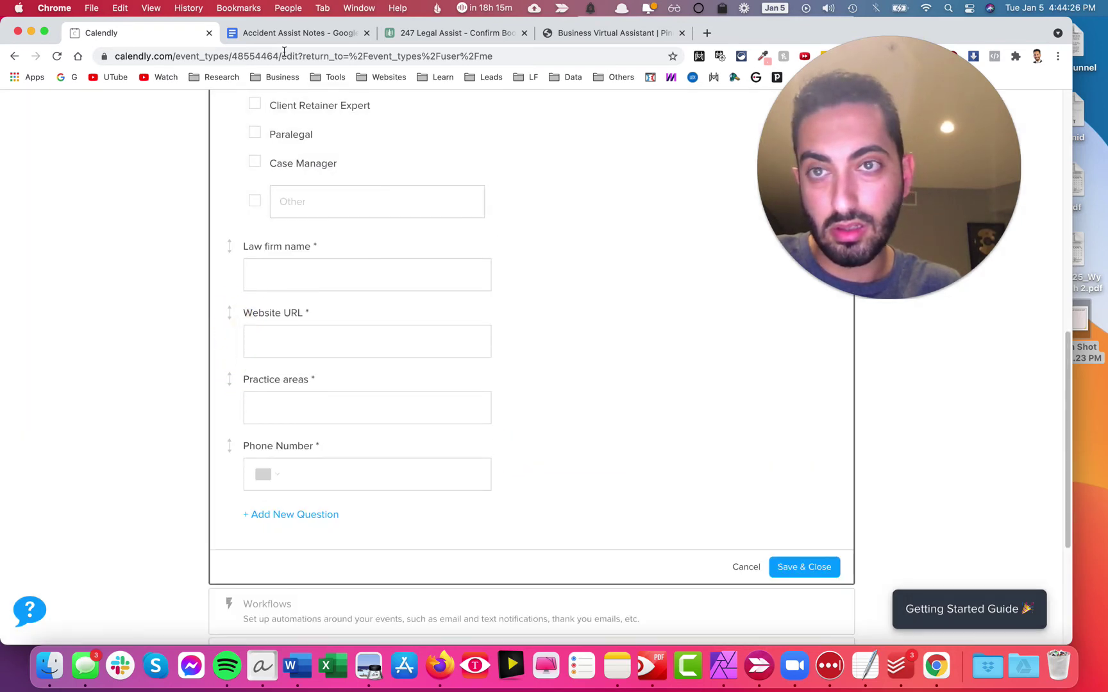
Compare with the Accident Assist Notes document and YouCanBook.me form, then return to Calendly
click(286, 35)
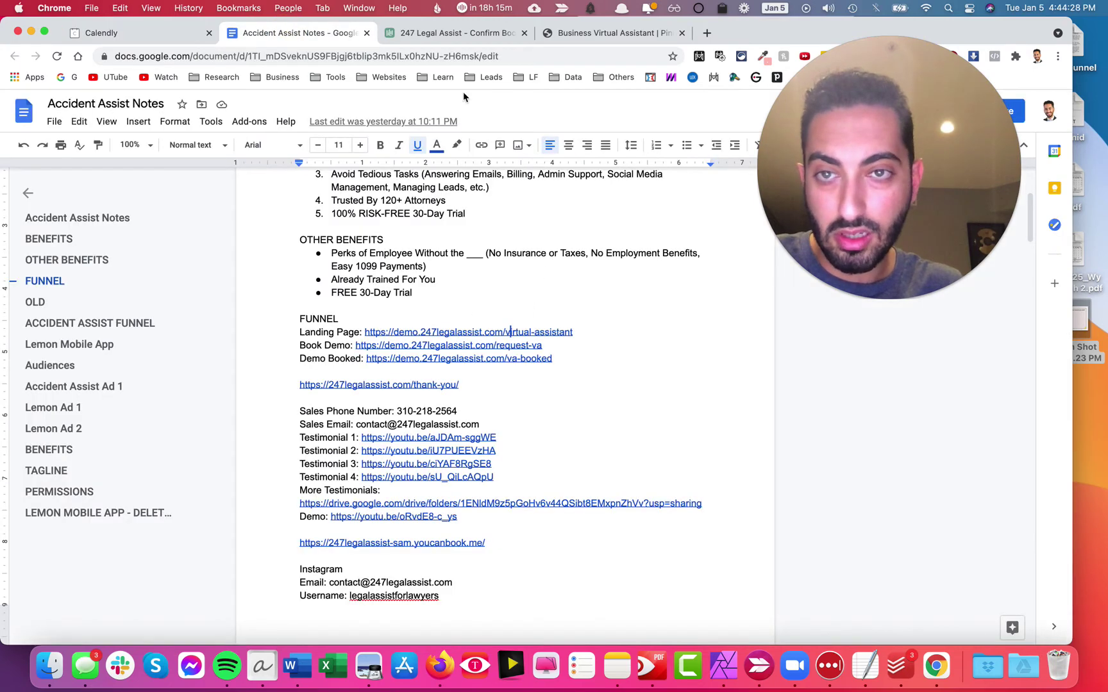
click(452, 32)
scroll(482, 397, down, 1)
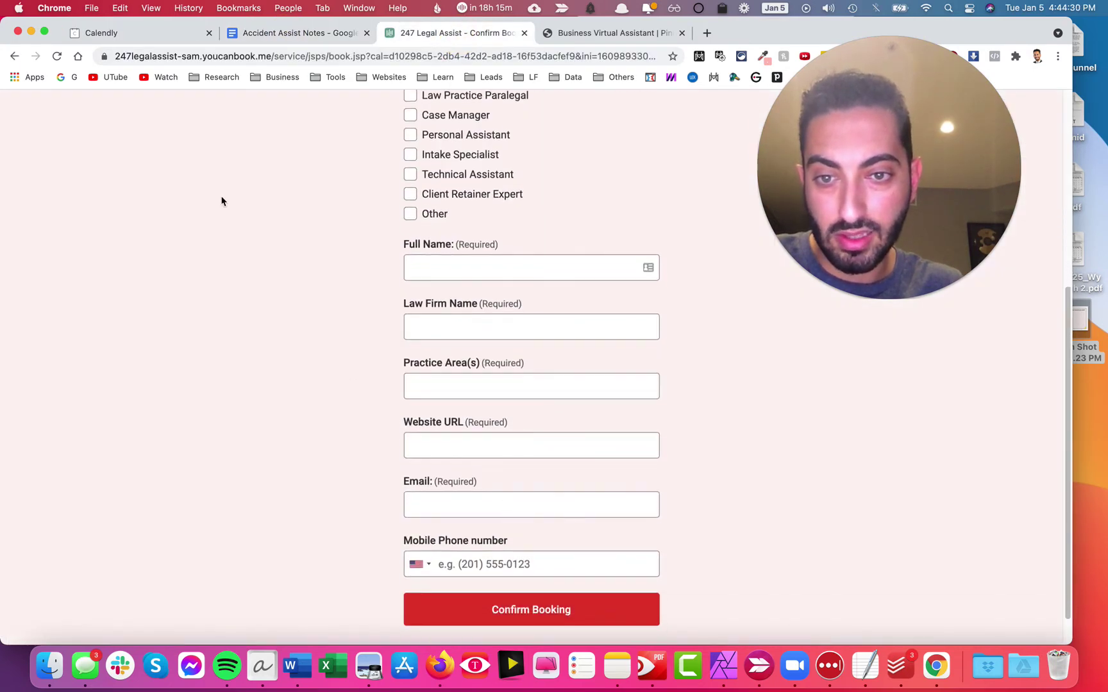
click(129, 29)
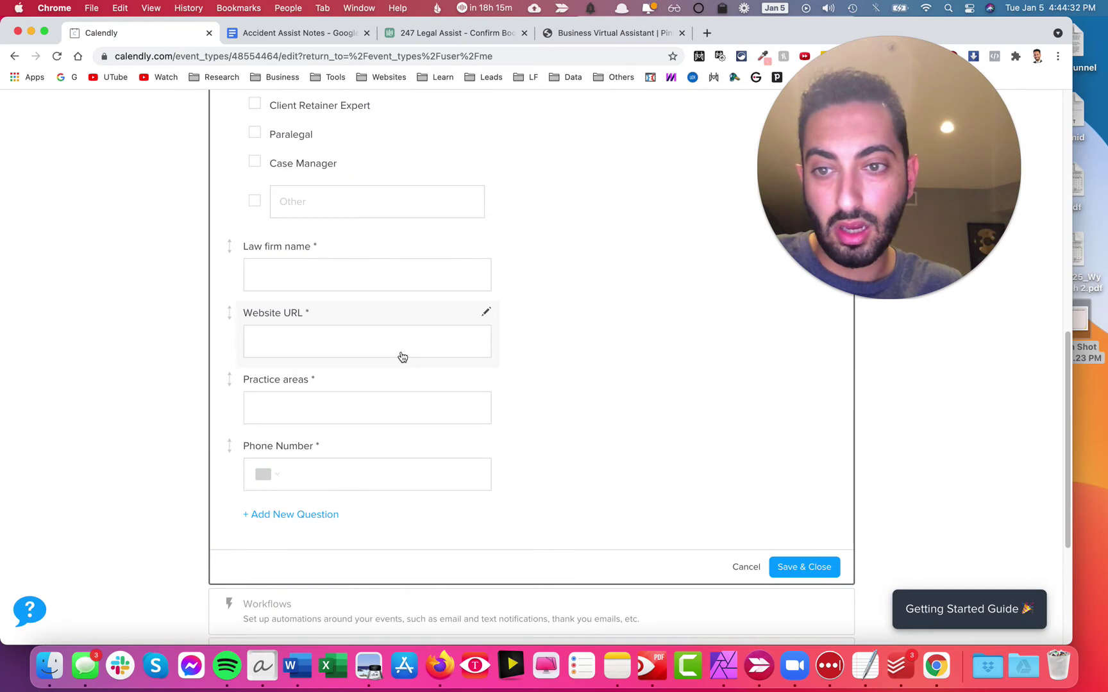
click(315, 516)
text(How )
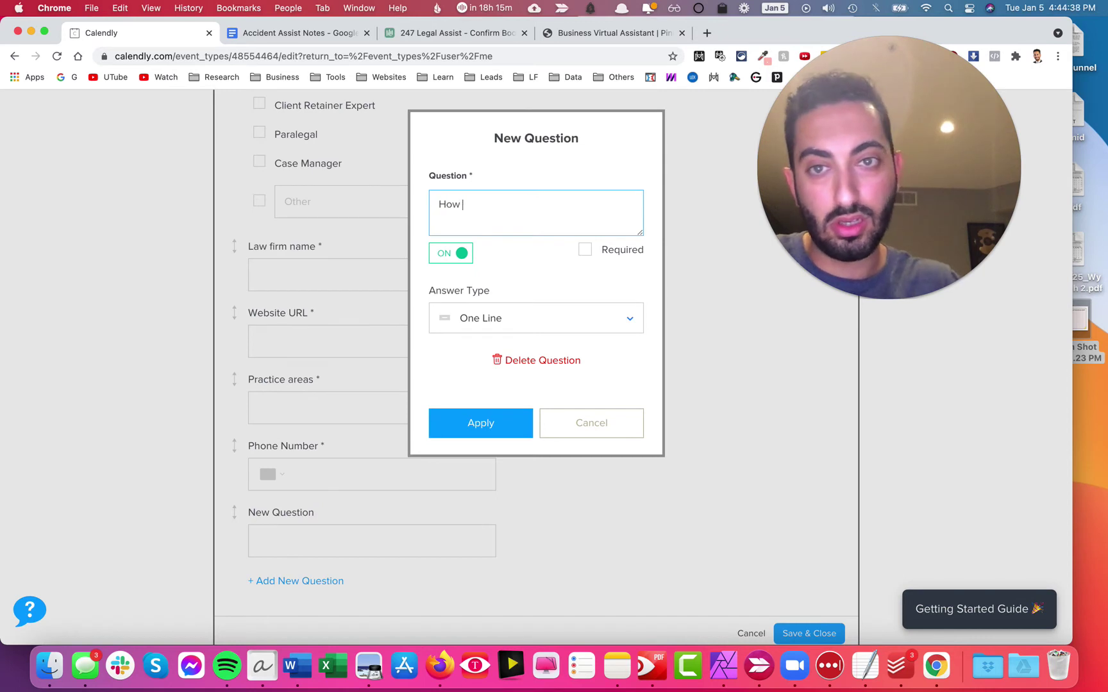
text(soon do you need )
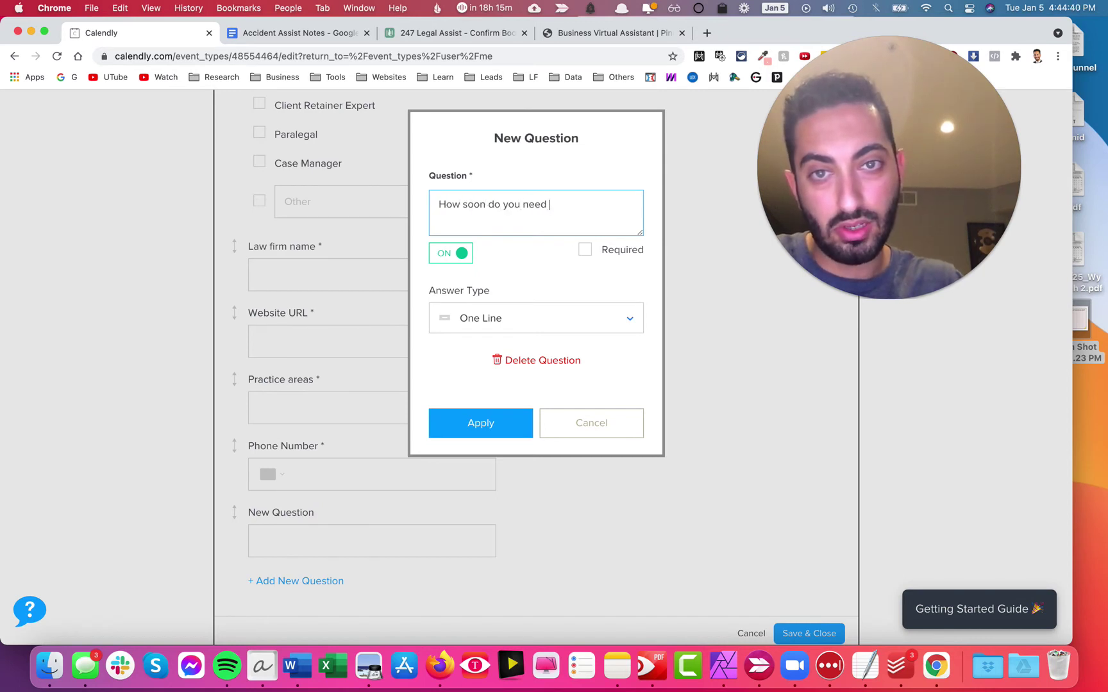
text(a virtual )
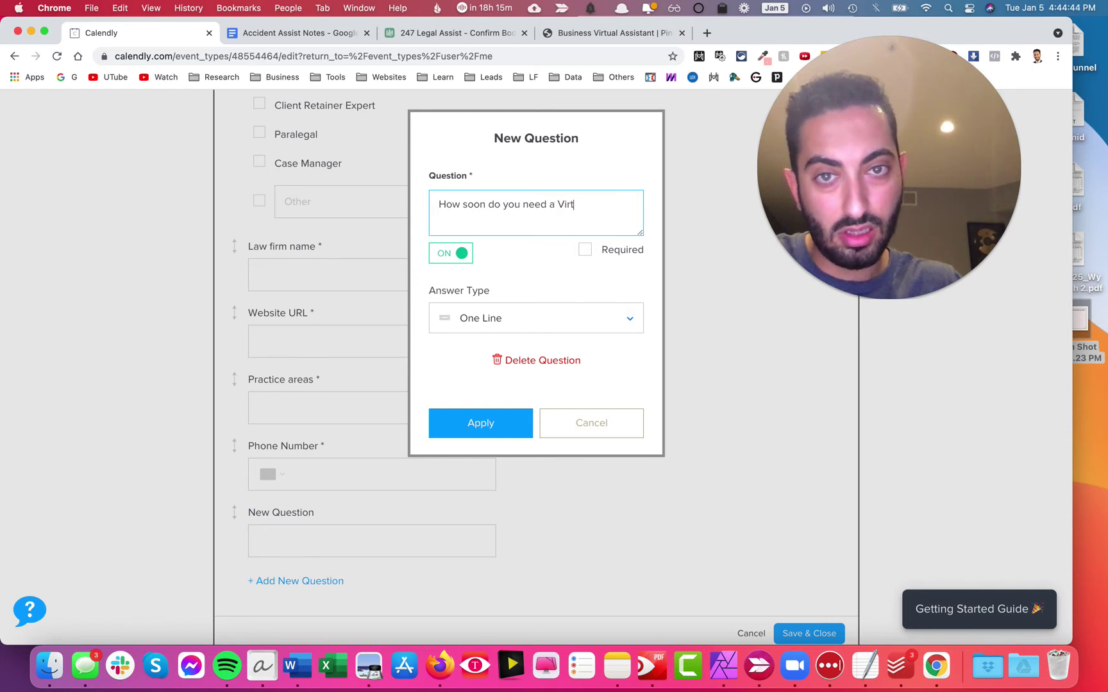
text(ual Assistant?)
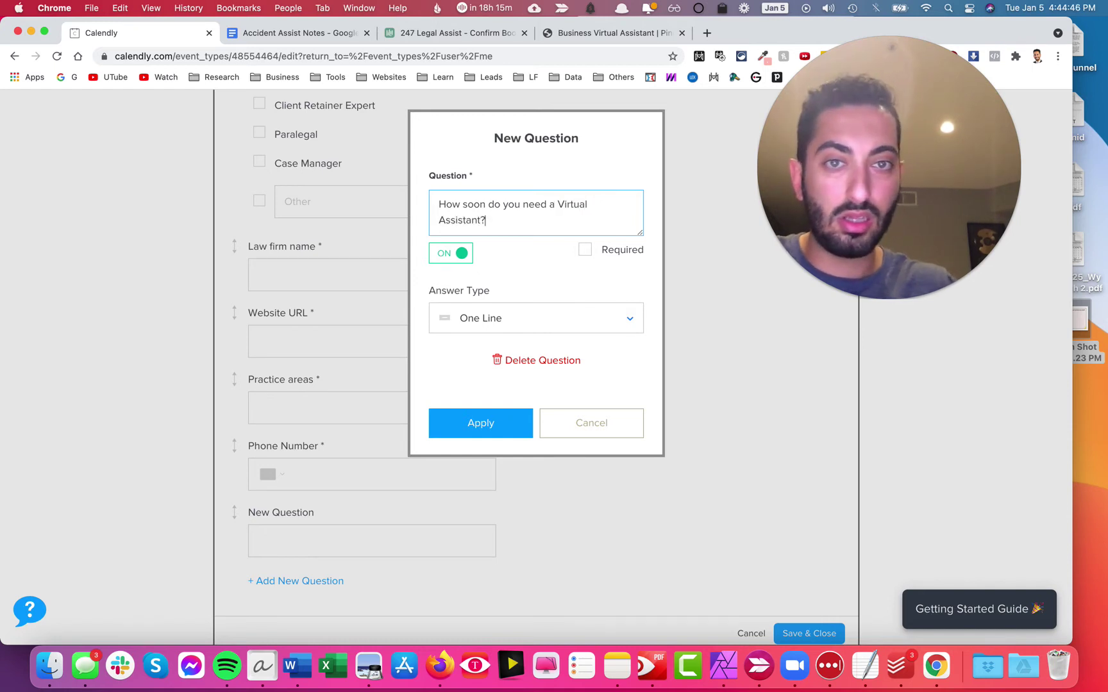
click(584, 251)
click(499, 423)
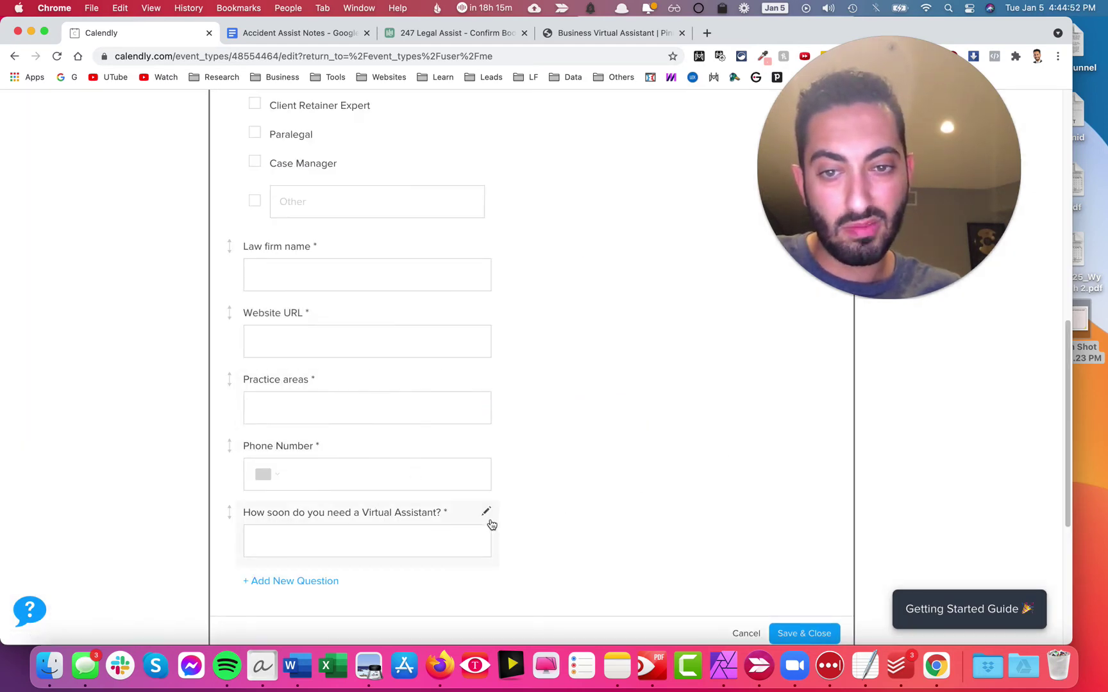
click(491, 518)
click(539, 363)
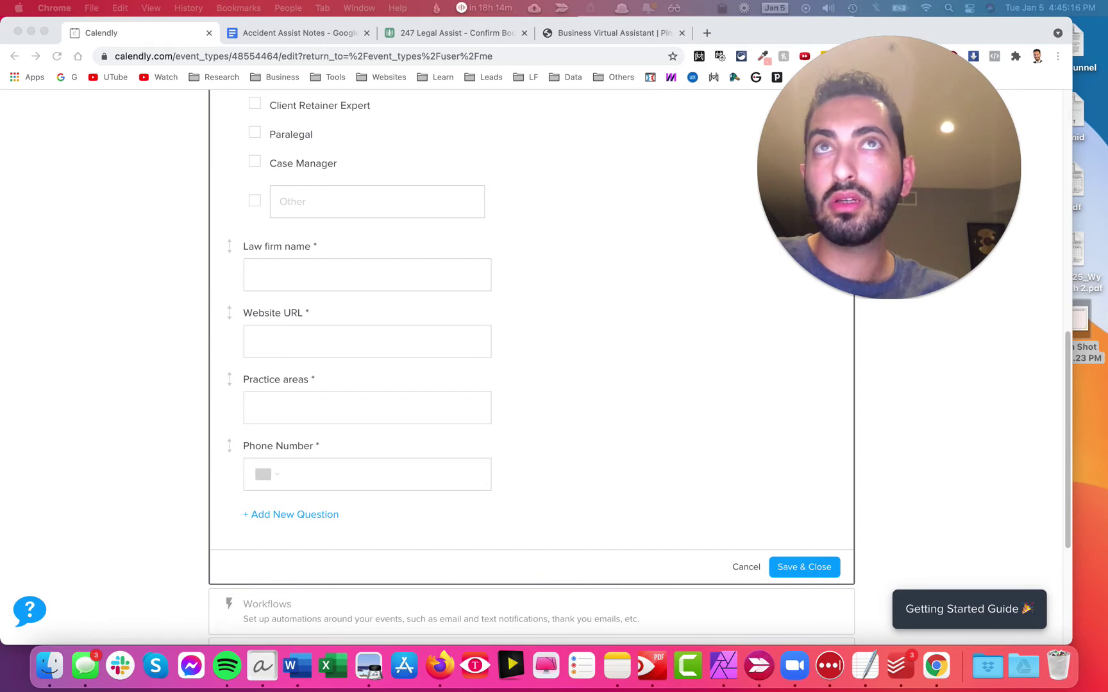
click(619, 404)
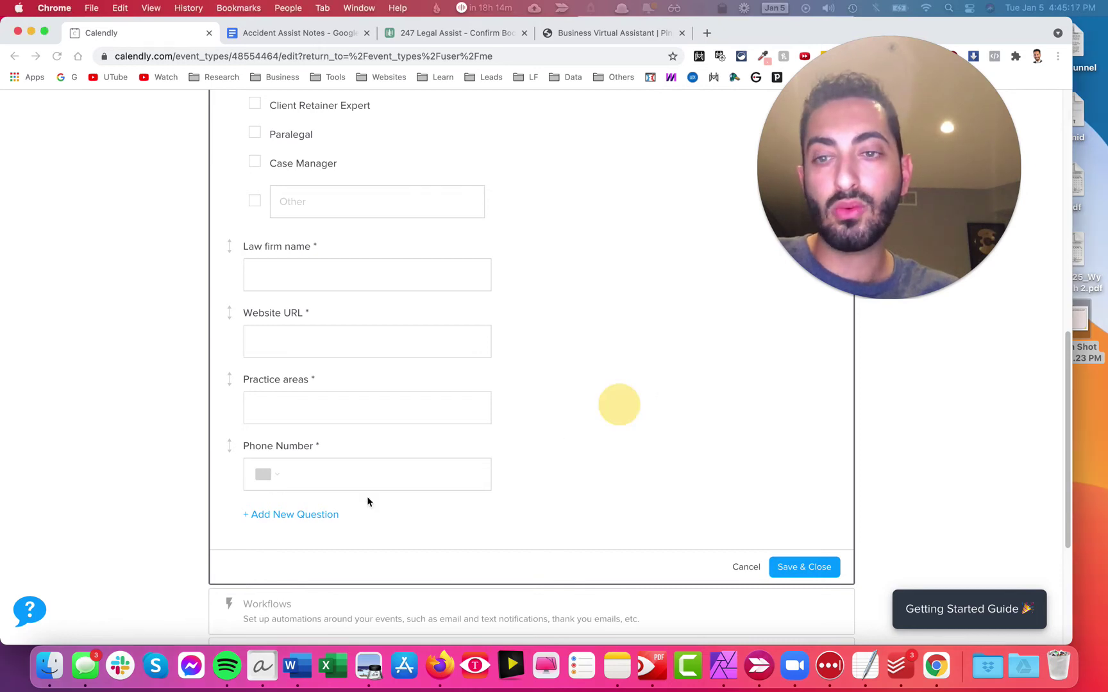
Add a required single-choice commitment question with the pasted statement and a single YES answer
click(314, 521)
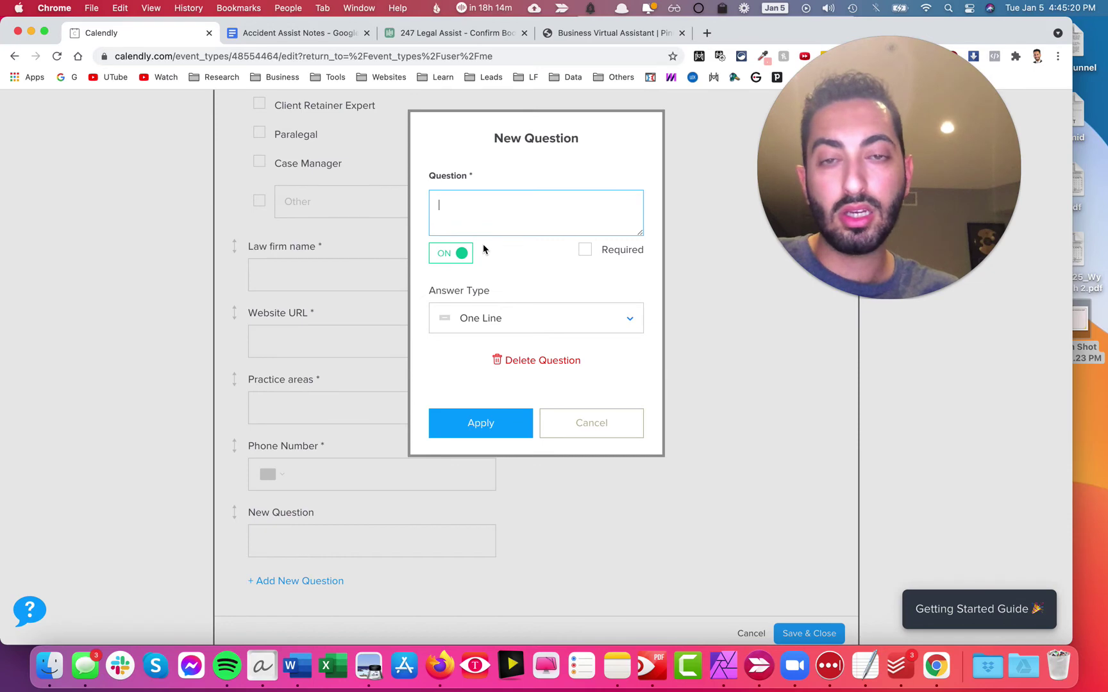
text(I promise a 100% commitment to attend my call)
click(521, 329)
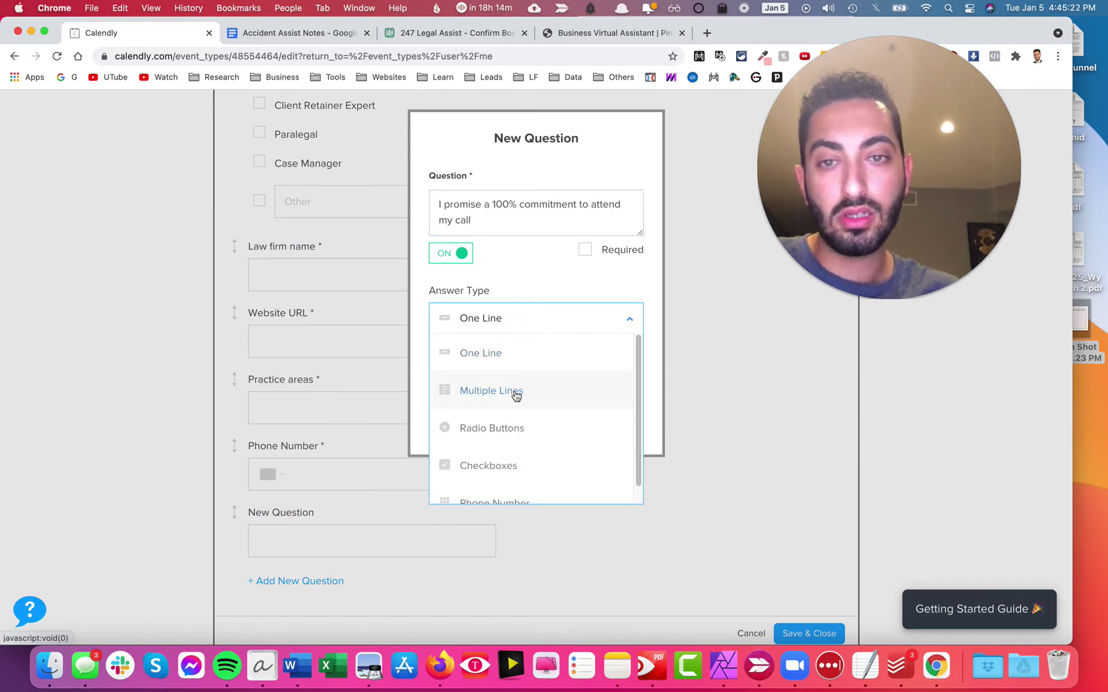
click(529, 430)
click(584, 250)
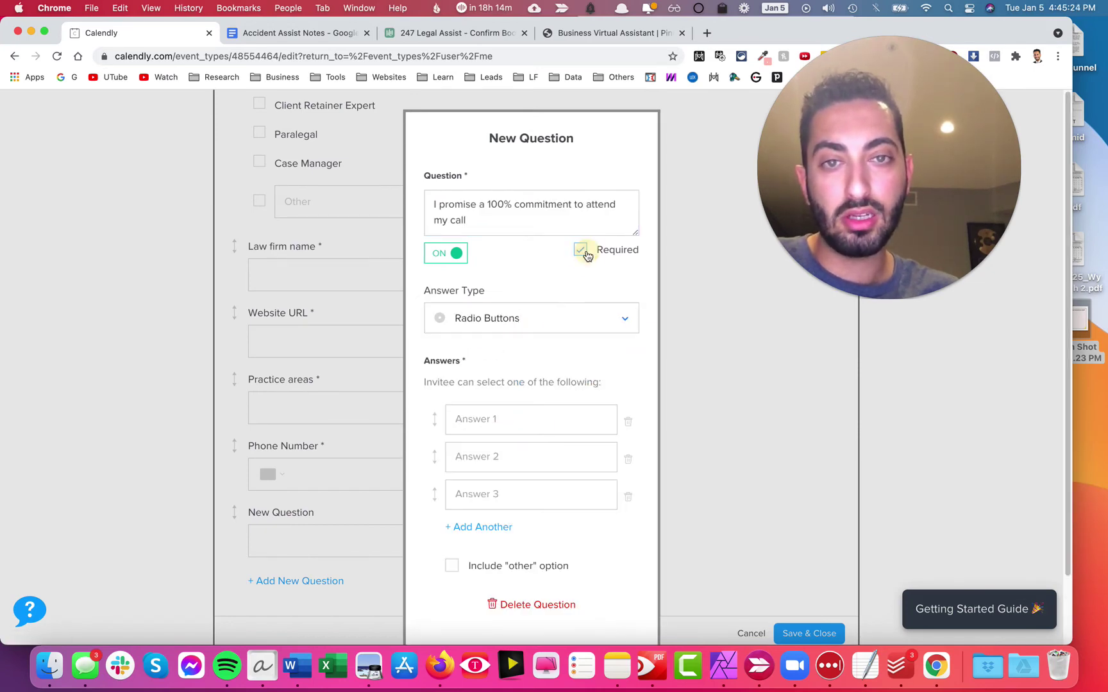
click(628, 459)
click(628, 459)
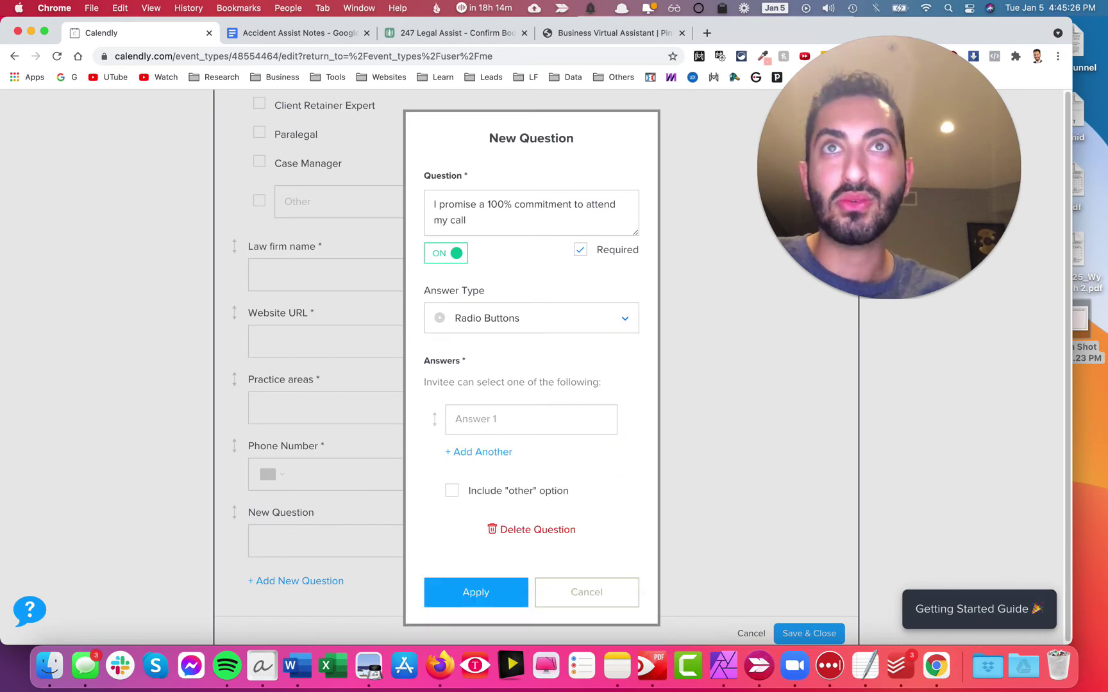
click(528, 415)
key(super+v)
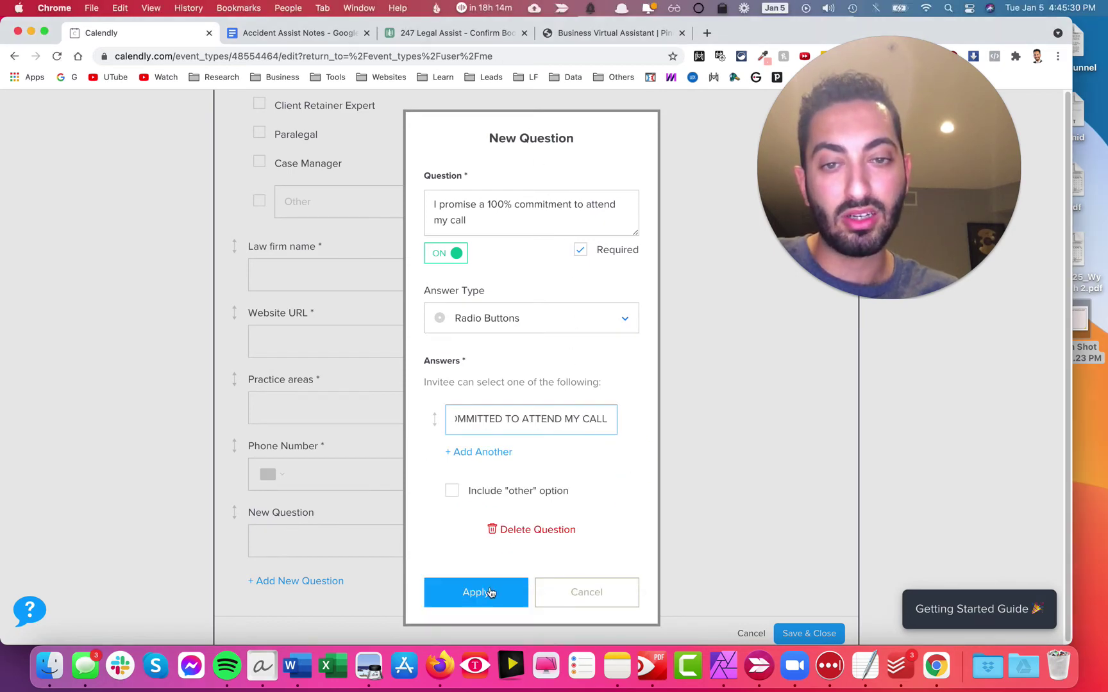
click(490, 593)
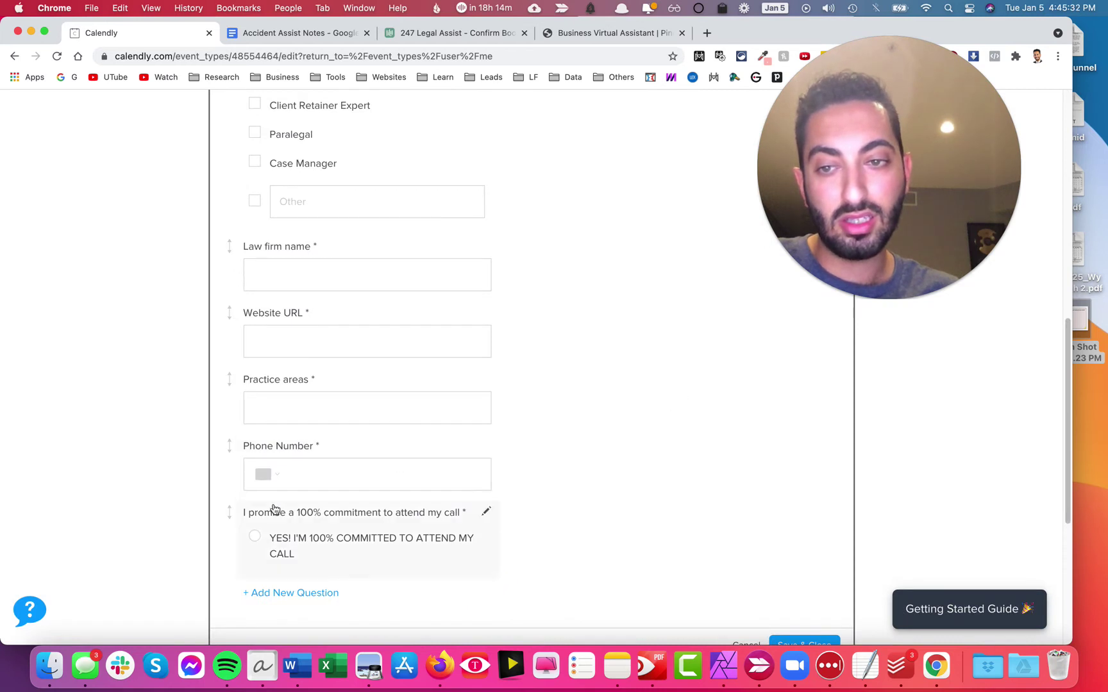
Place the commitment question after Phone Number as the last question
drag(231, 512, 236, 449)
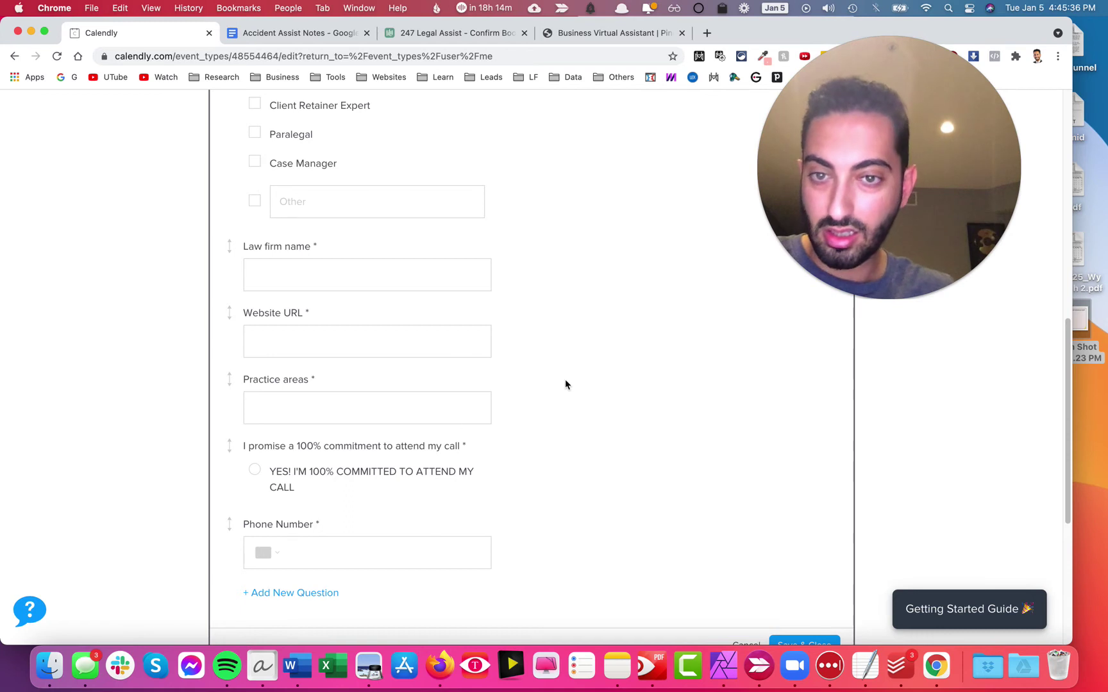
drag(230, 457, 234, 527)
drag(228, 445, 334, 520)
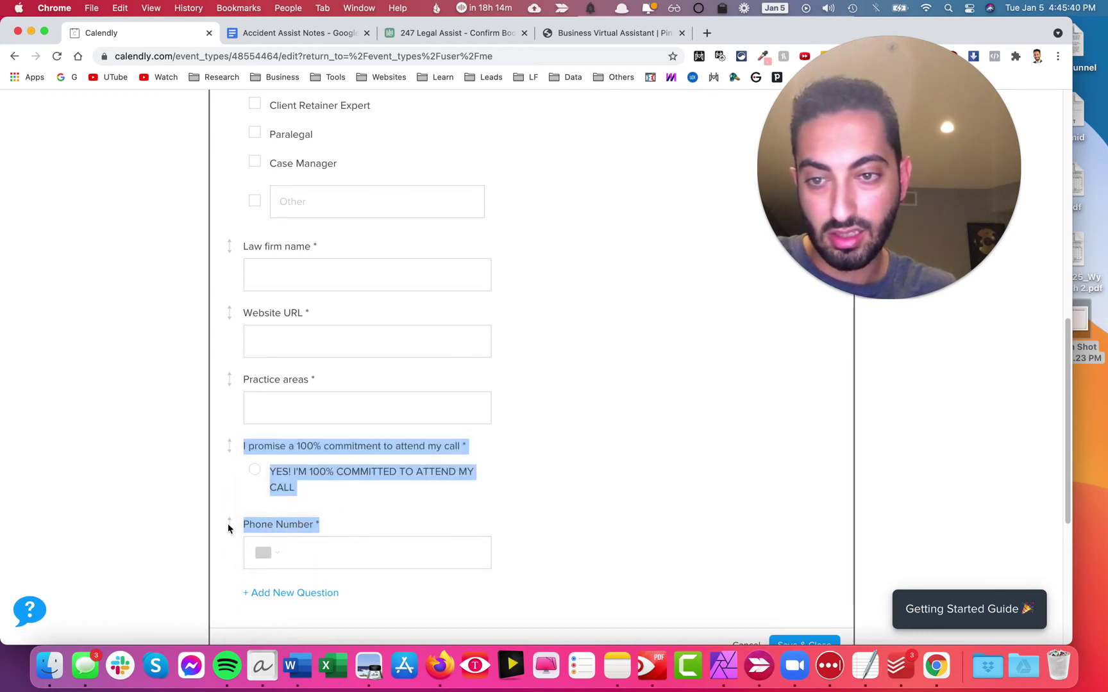
drag(229, 524, 229, 444)
Save the invitee questions, recheck and save them again, then expand Workflows
scroll(685, 440, down, 2)
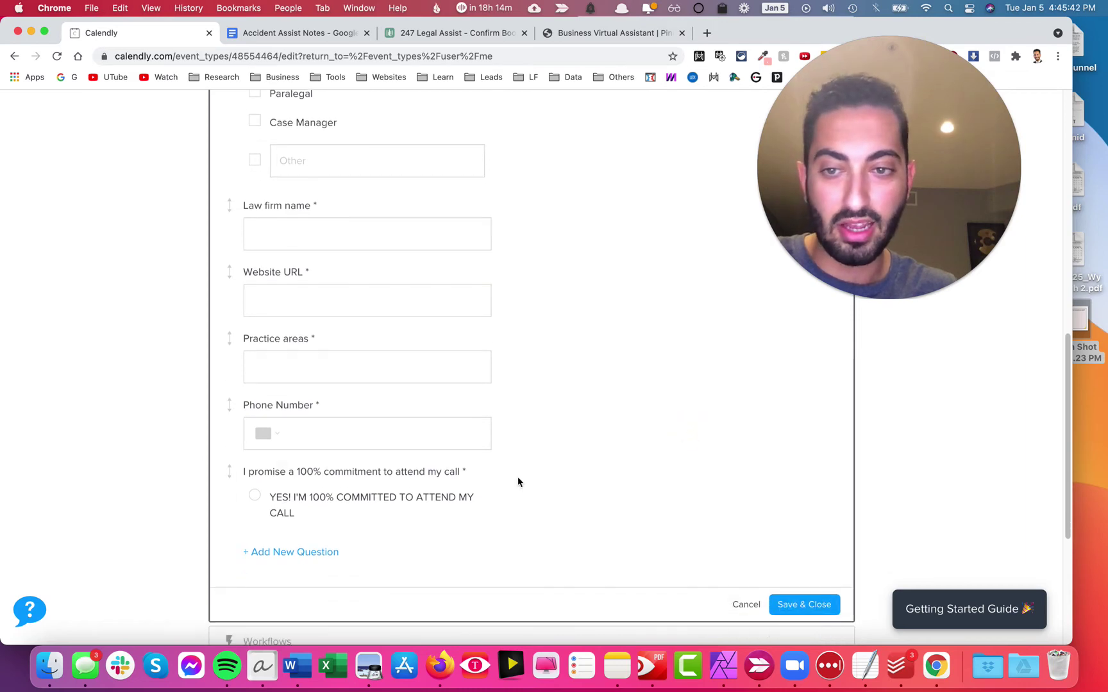
click(793, 605)
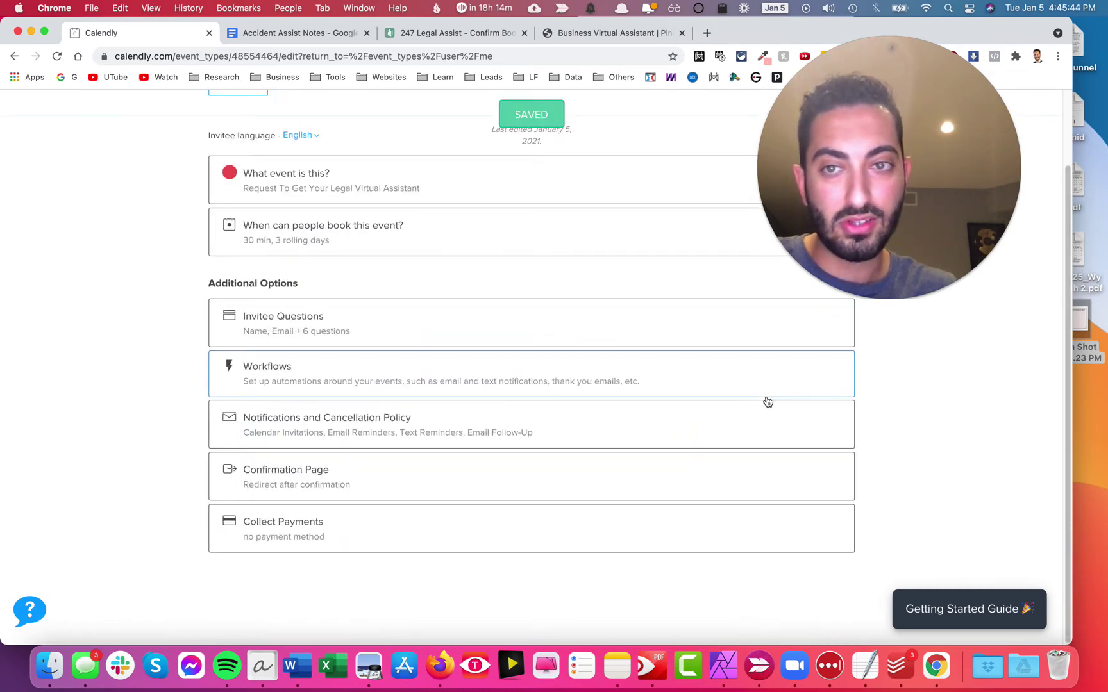
click(322, 323)
scroll(413, 319, down, 5)
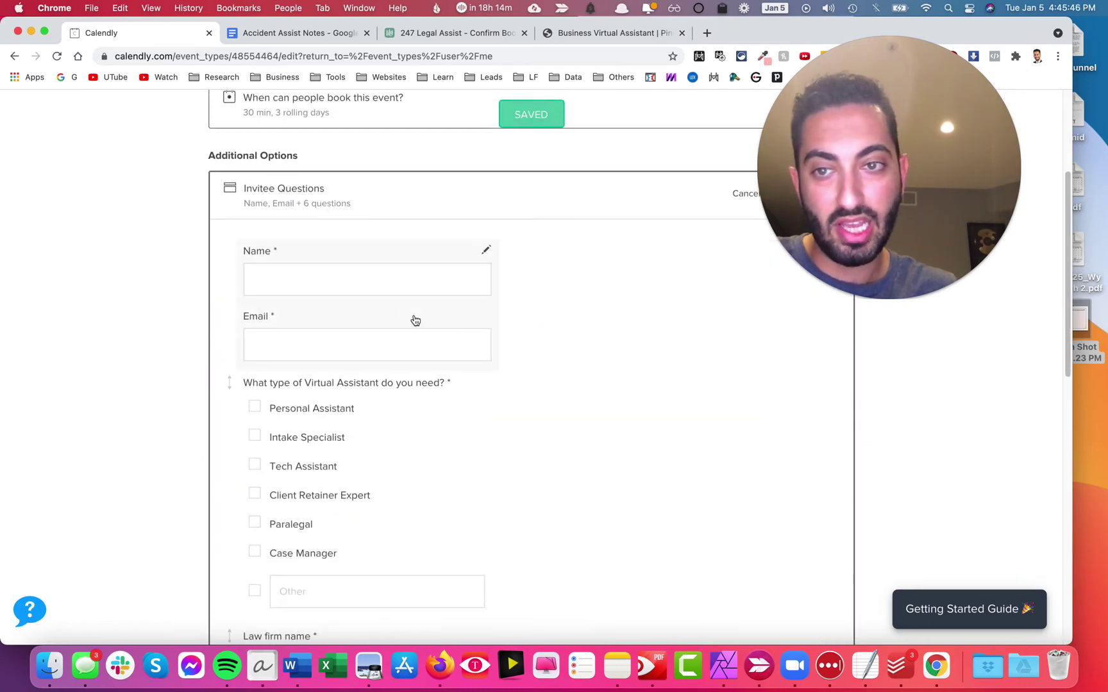
scroll(435, 267, down, 5)
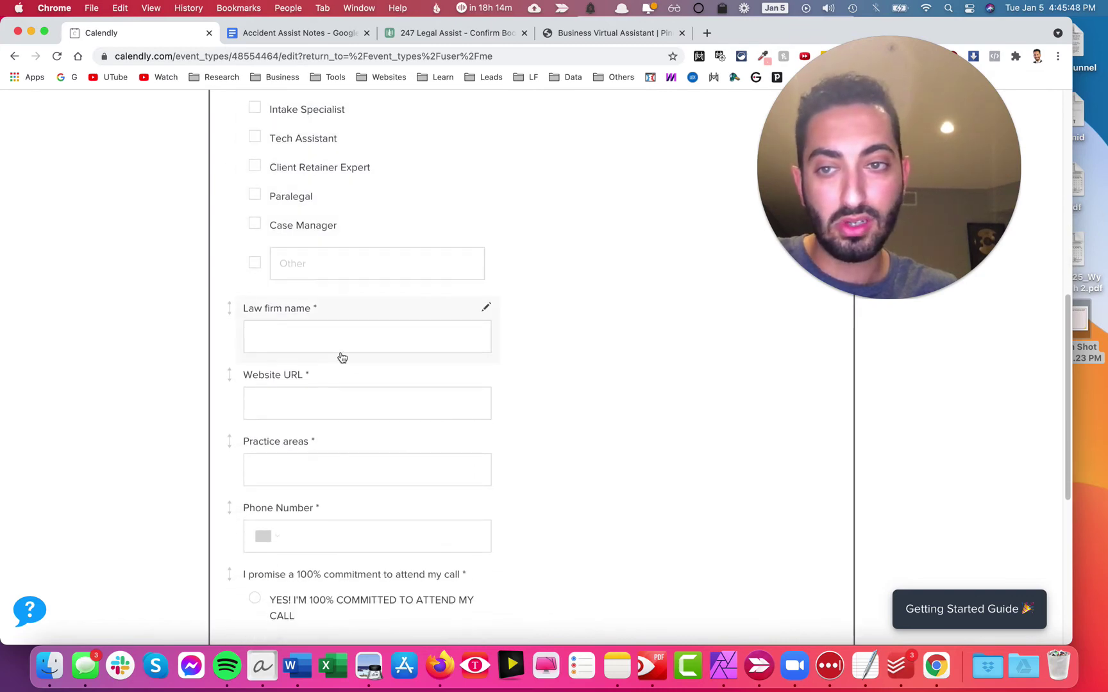
scroll(463, 300, down, 1)
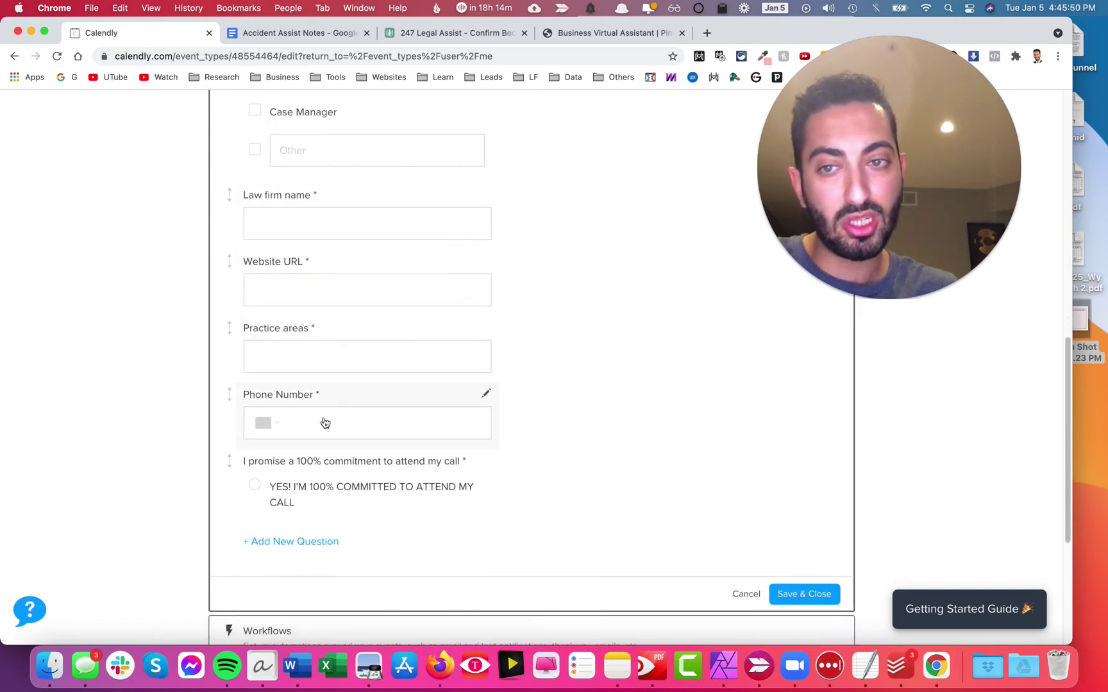
scroll(365, 429, down, 1)
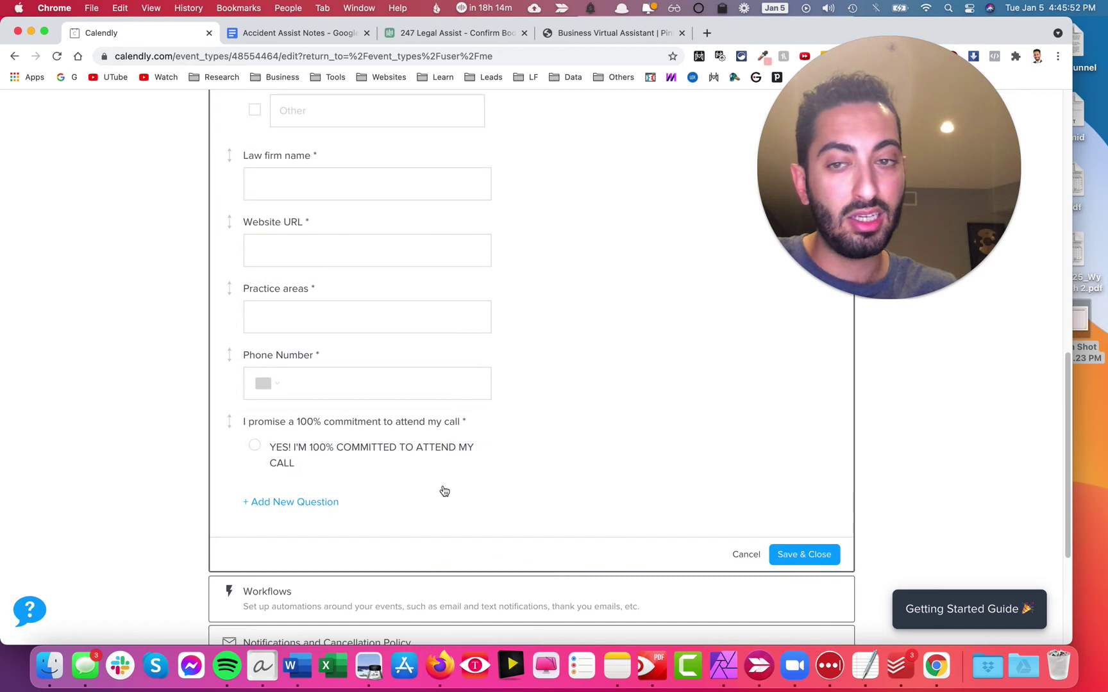
click(809, 556)
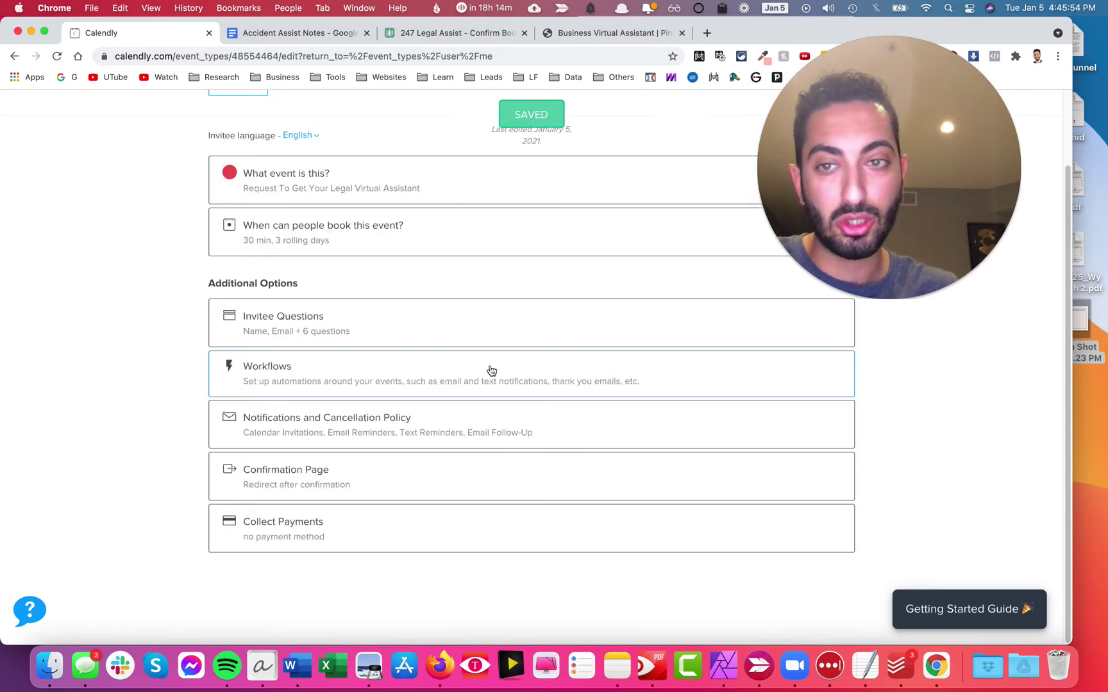
click(353, 382)
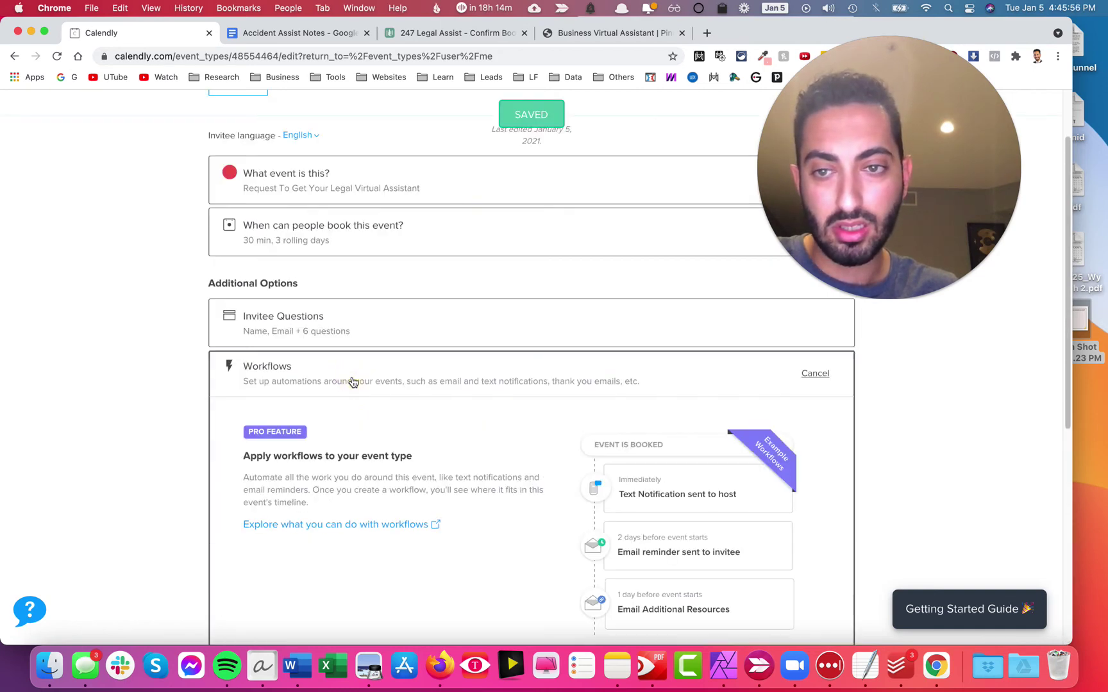
Open the workflows explainer in a new tab, collapse Workflows, and expand Notifications and Cancellation Policy
scroll(351, 383, down, 5)
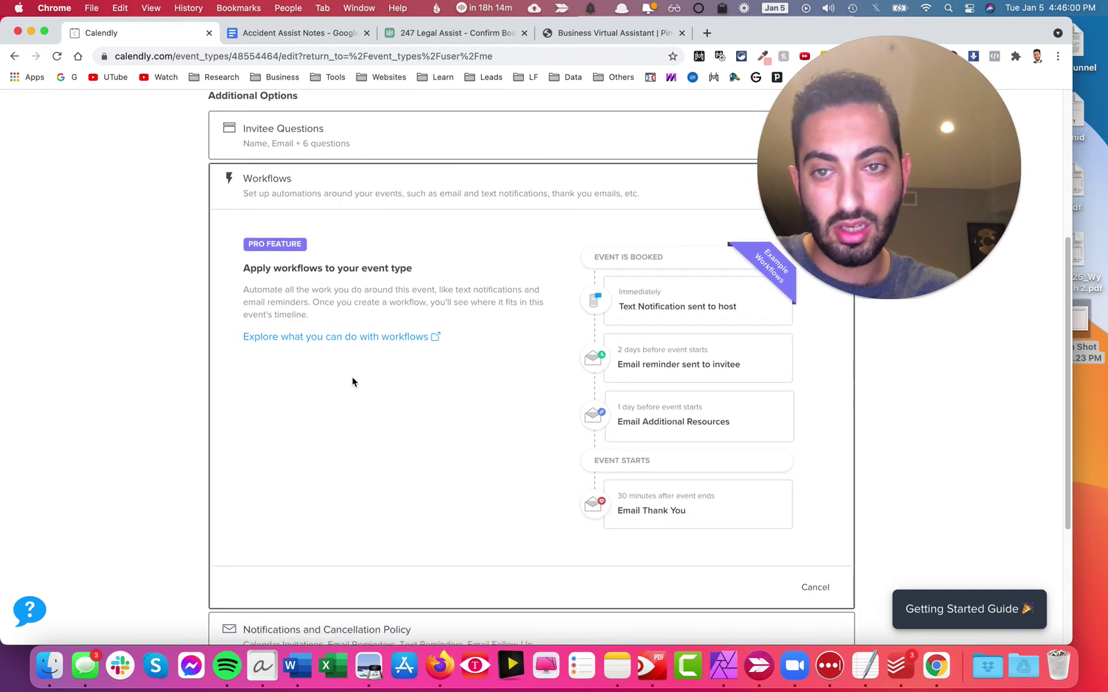
click(405, 342)
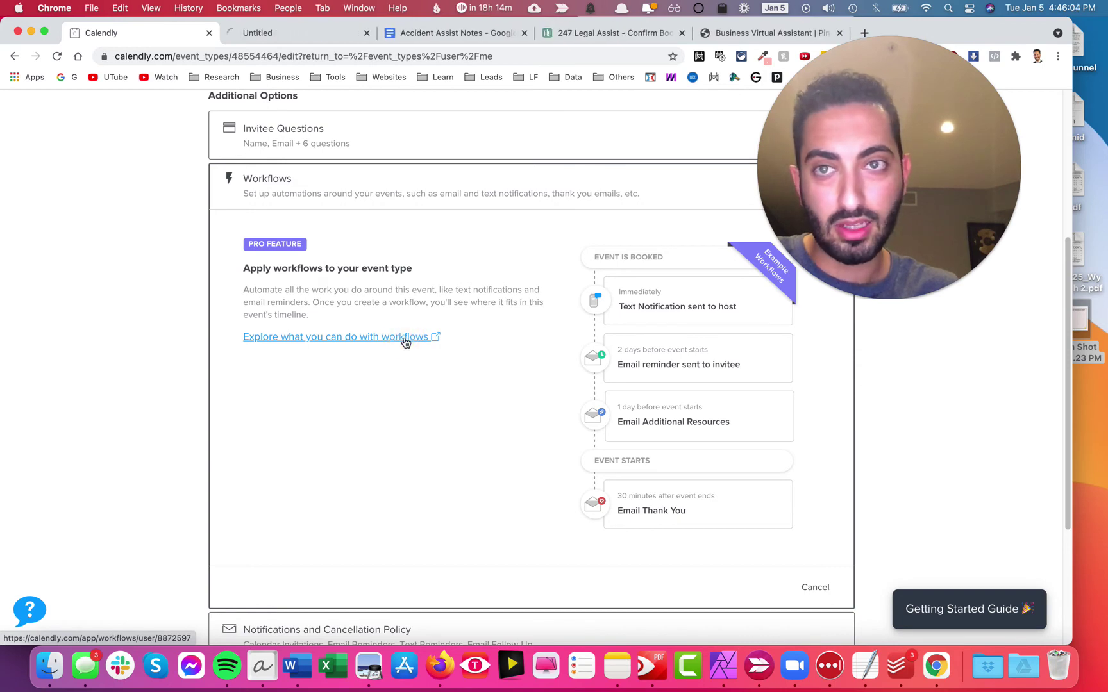
scroll(428, 167, down, 1)
click(429, 167)
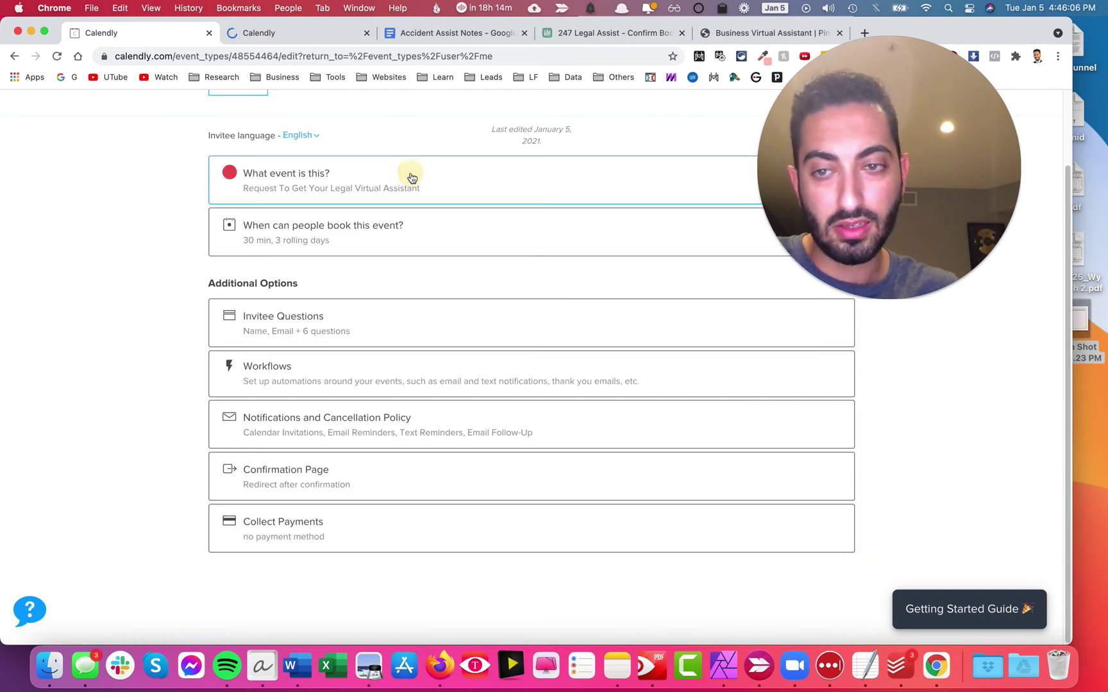
click(346, 424)
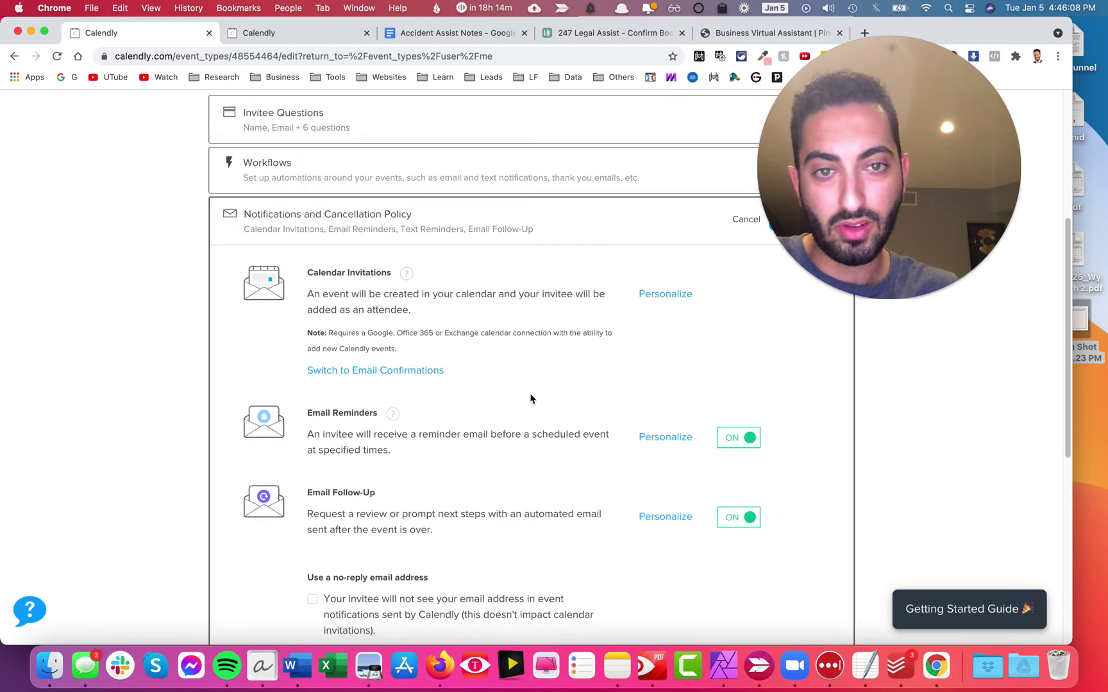
Prefix the calendar invitation title with 'Legal Assist Demo With' before the name variables
click(656, 297)
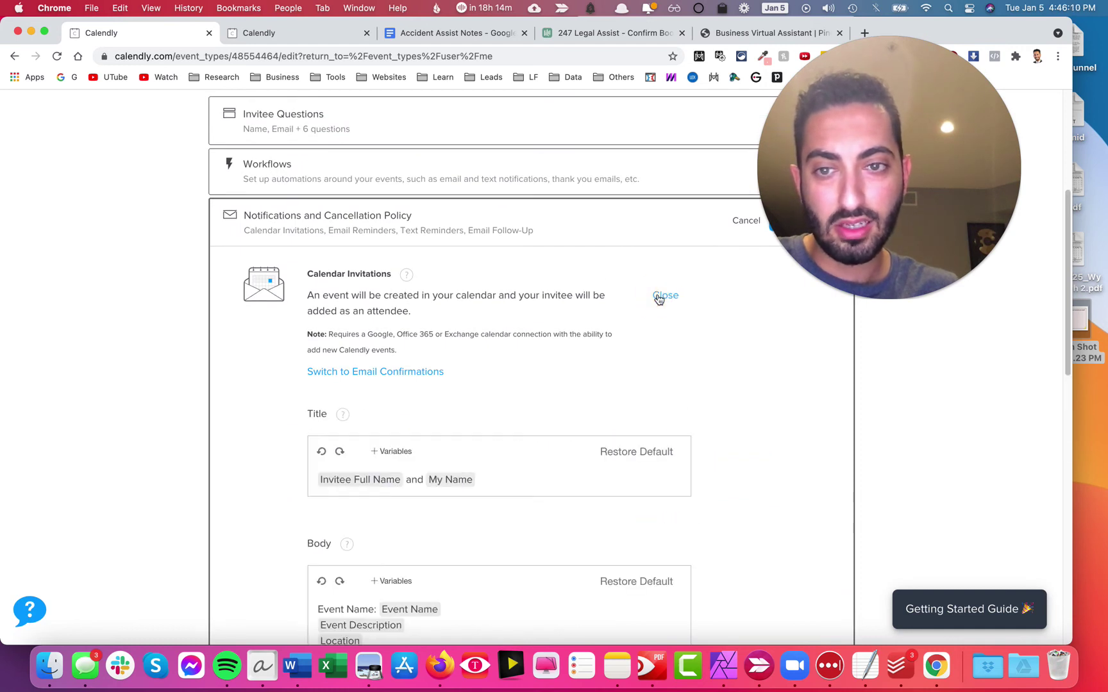
click(485, 358)
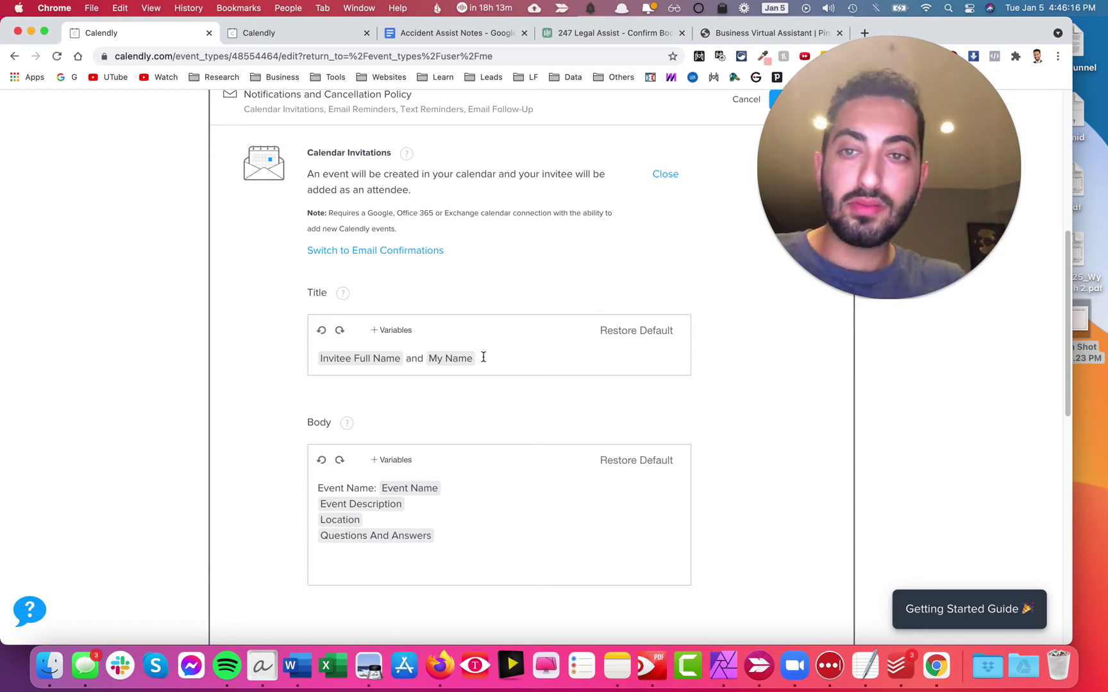
key(super+a)
key(Right)
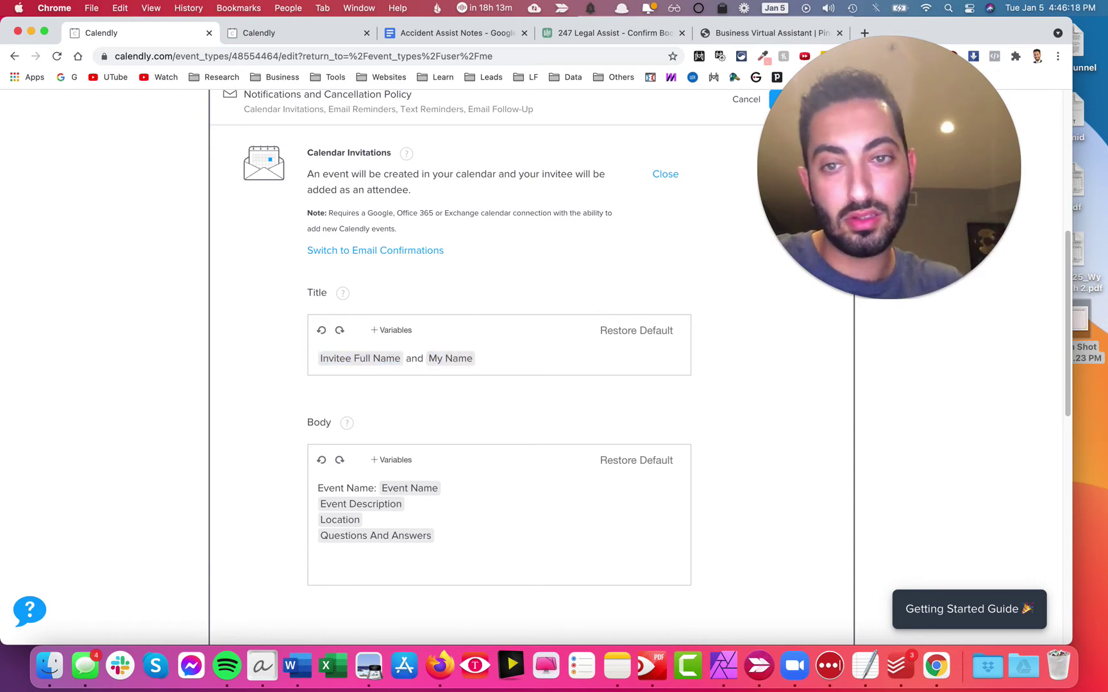
text(Legal Assist )
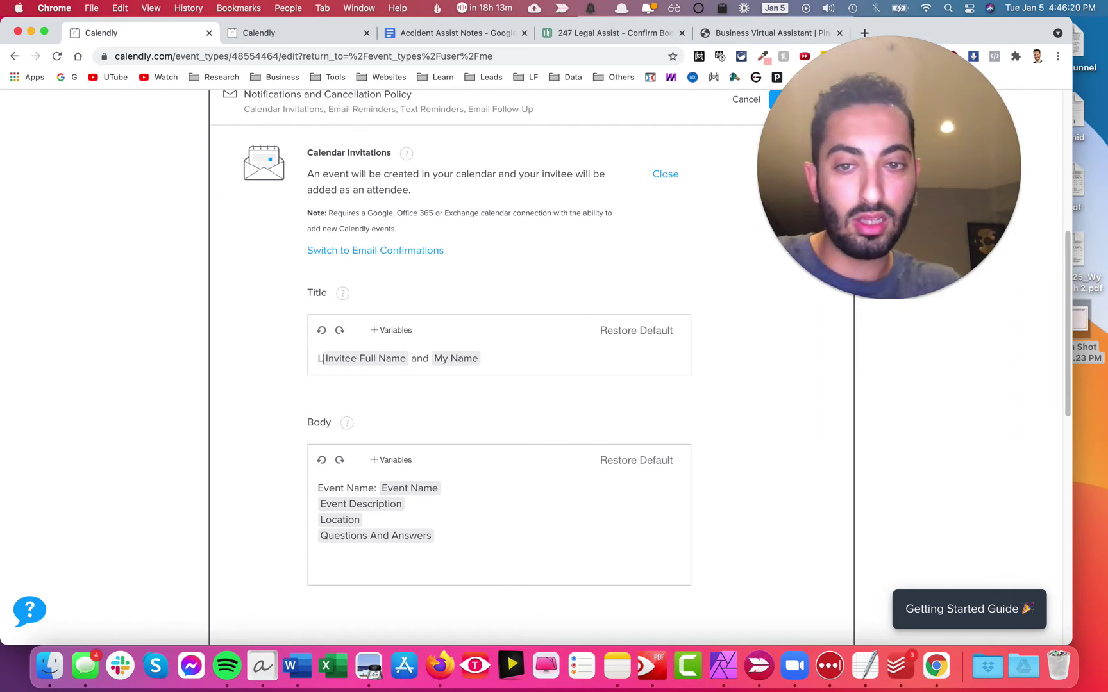
text(Demo:)
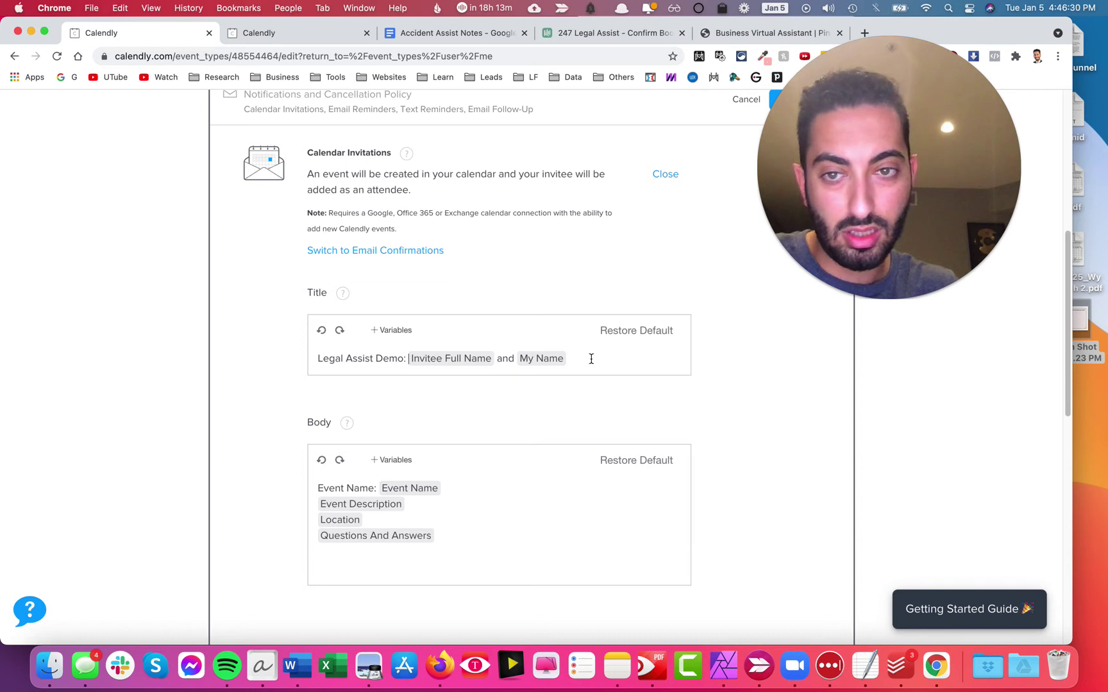
key(BackSpace)
key(BackSpace)
text(With)
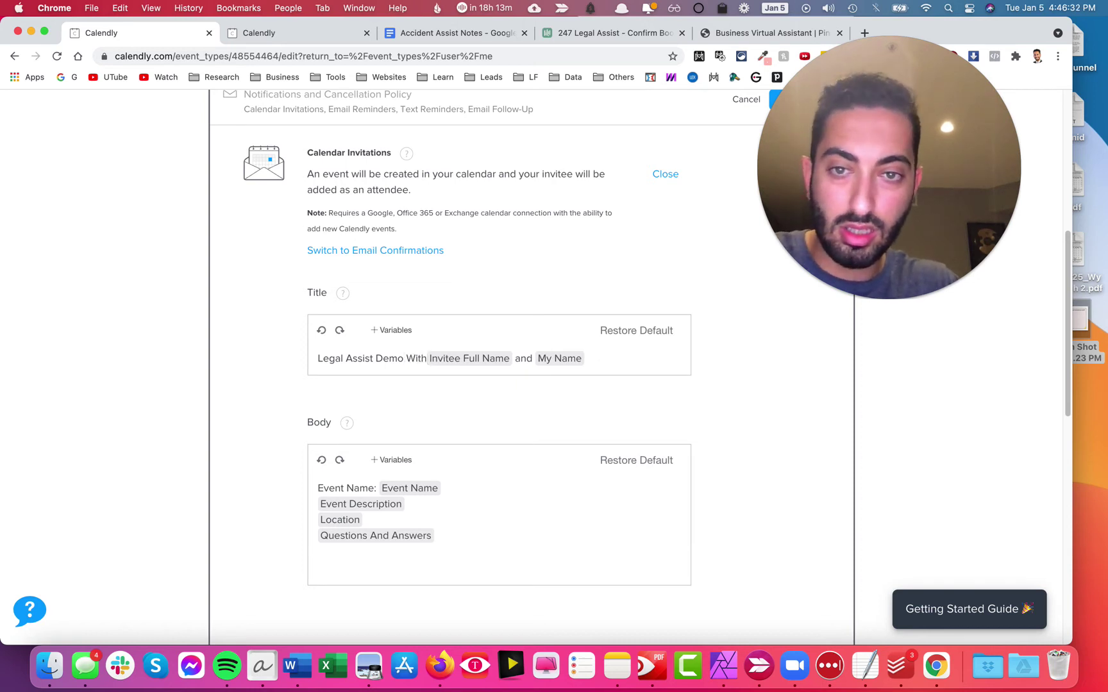
scroll(632, 471, down, 4)
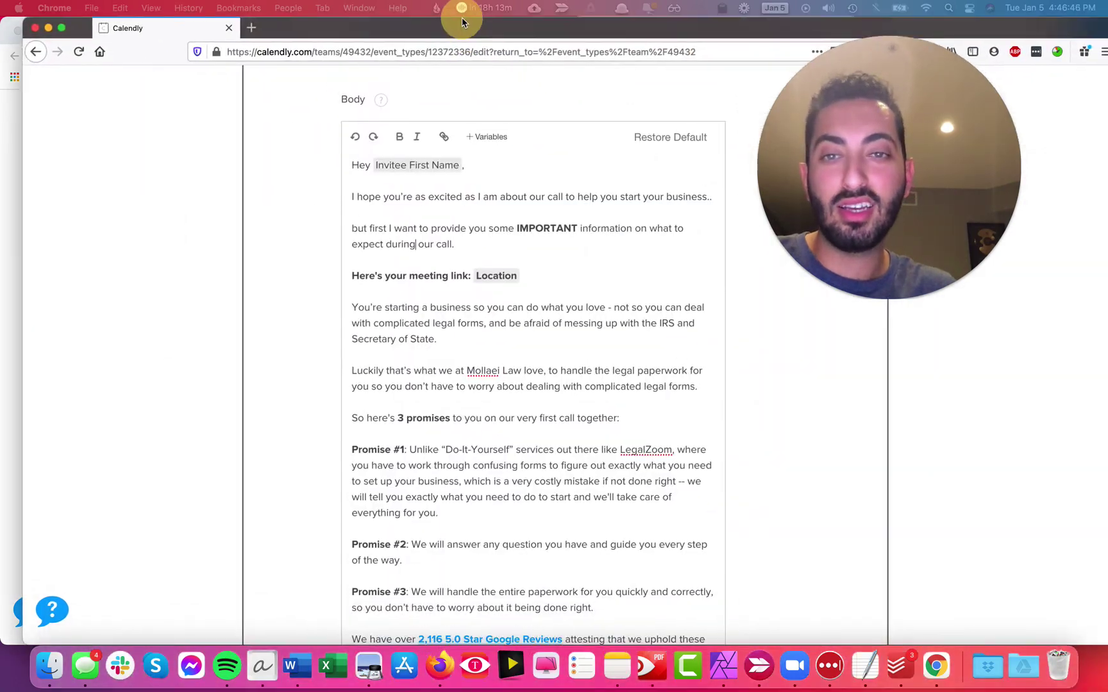
scroll(539, 340, down, 5)
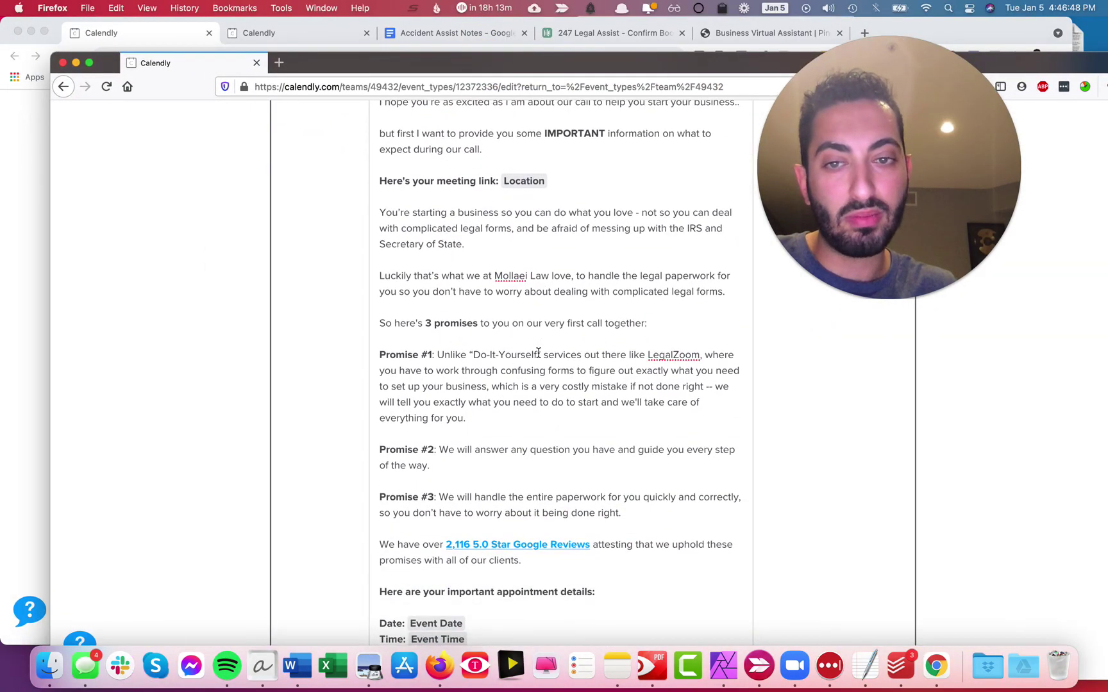
scroll(539, 336, down, 9)
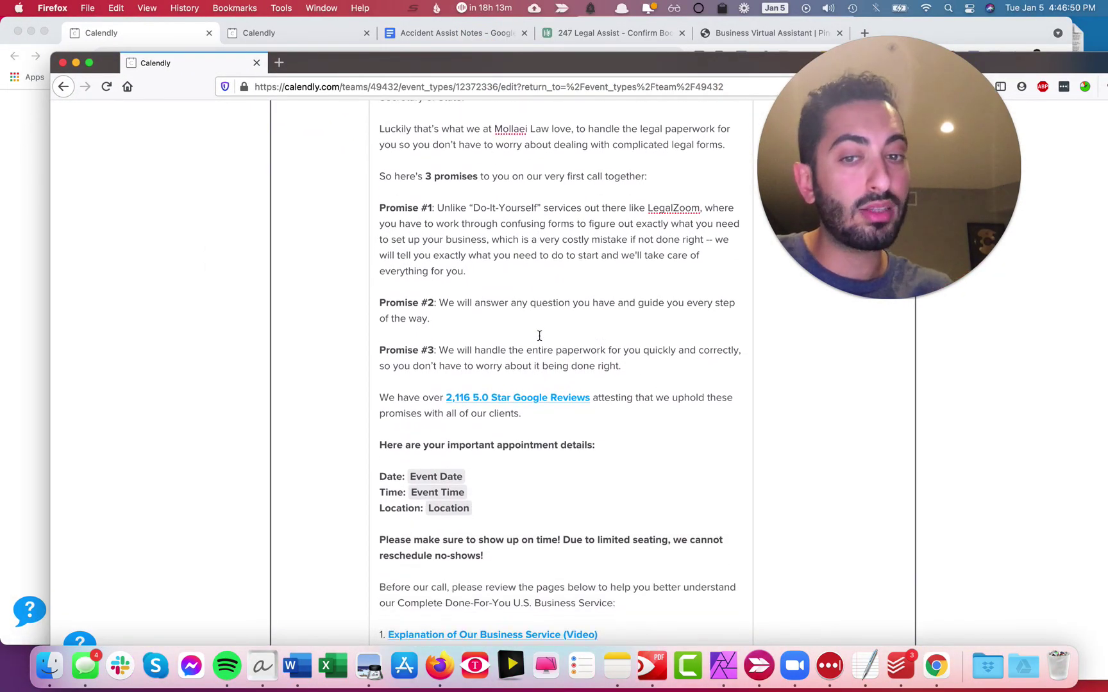
scroll(540, 336, down, 4)
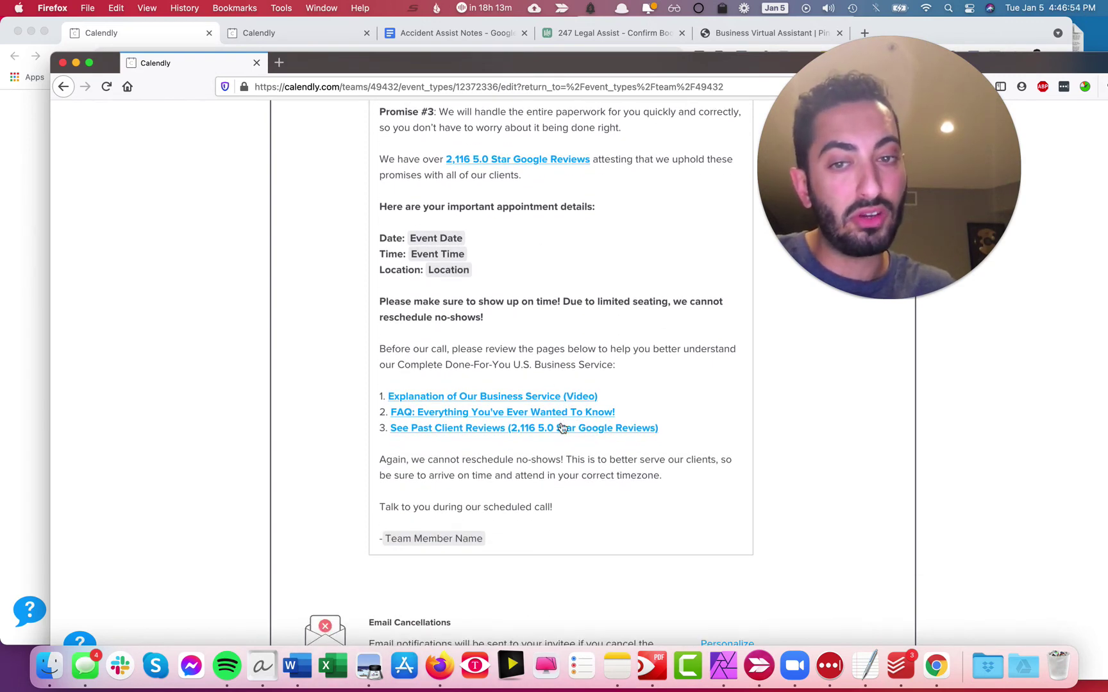
scroll(561, 424, up, 1)
scroll(560, 423, up, 15)
scroll(652, 349, up, 4)
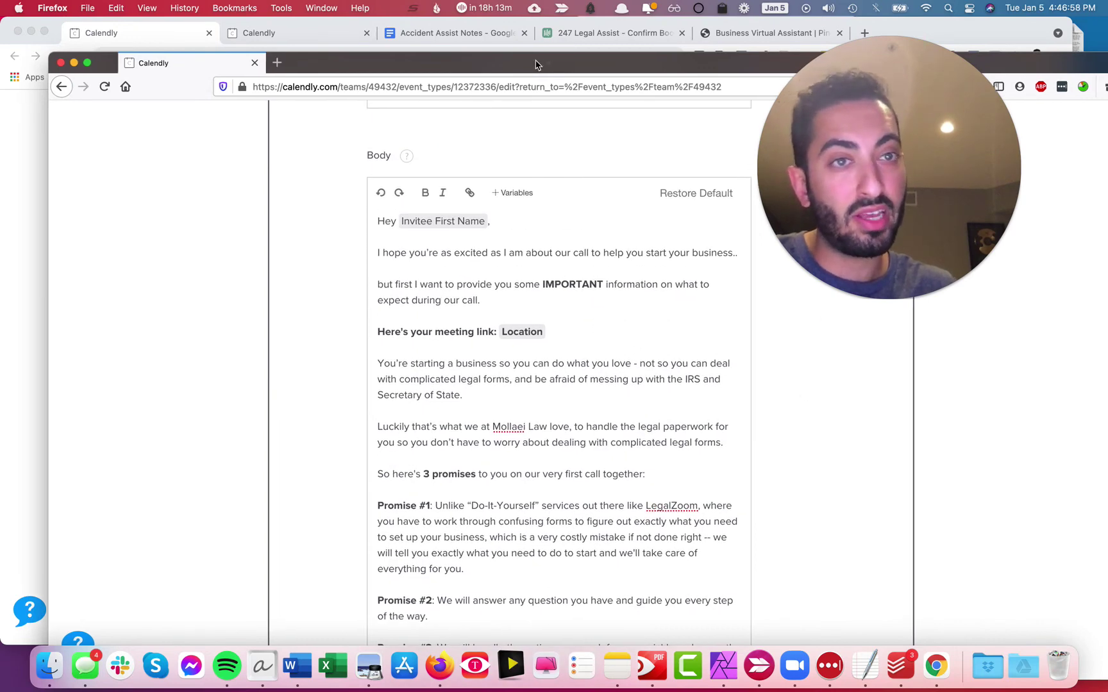
key(super+h)
click(466, 356)
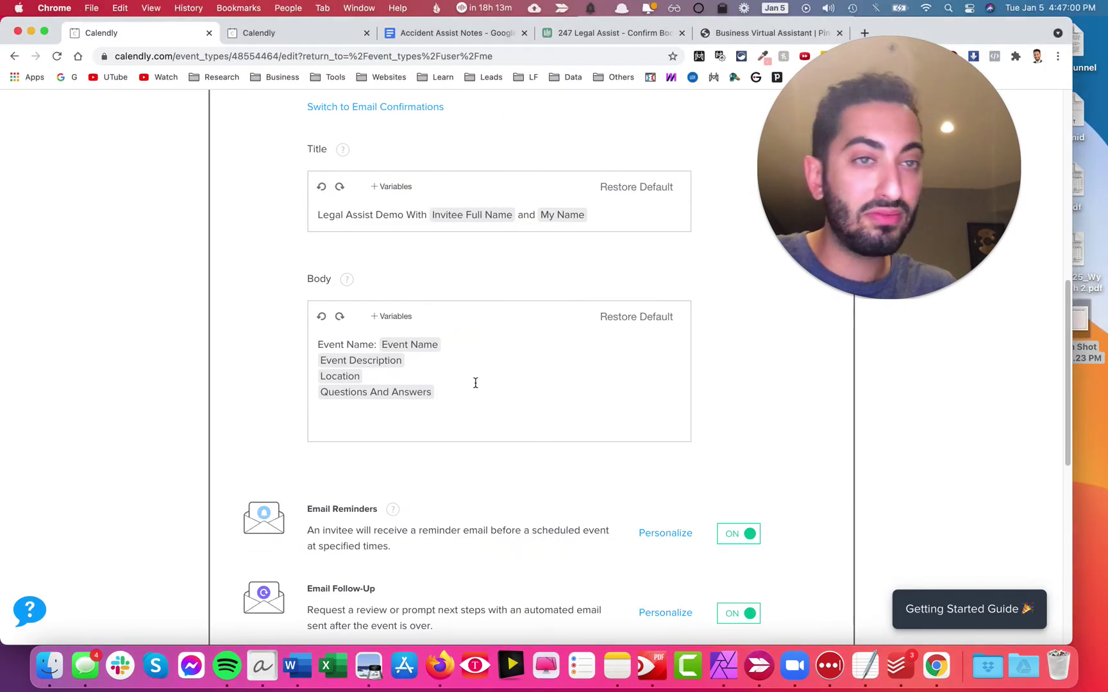
Change the email reminder greeting to 'Hi' plus the invitee's first name and a comma
scroll(475, 383, down, 2)
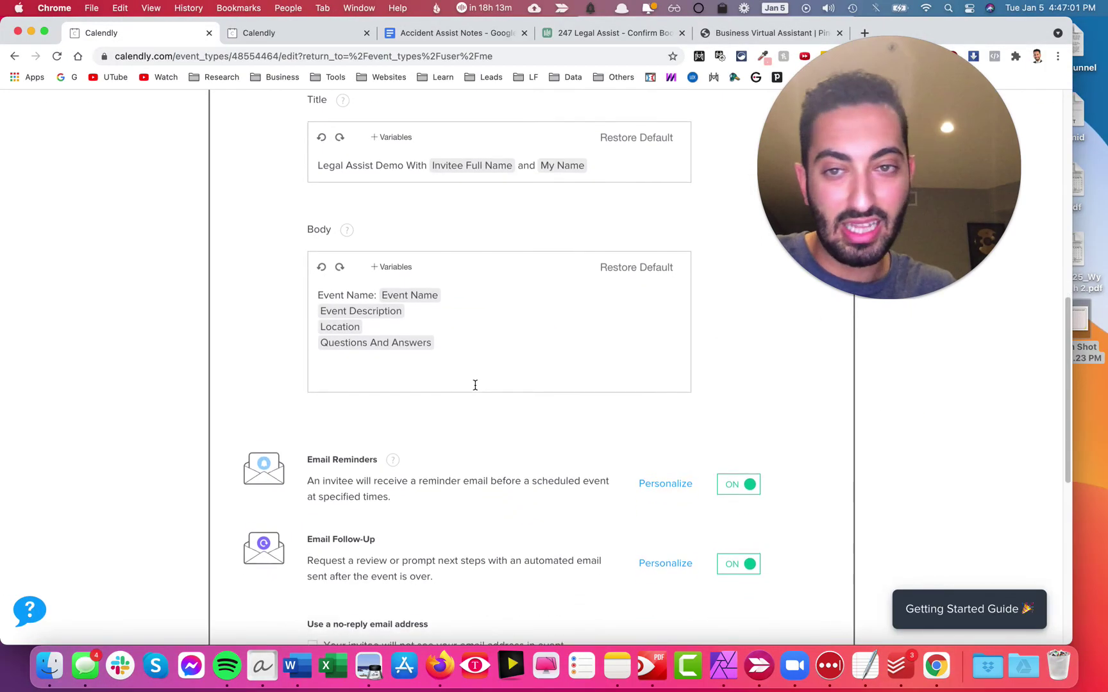
click(652, 476)
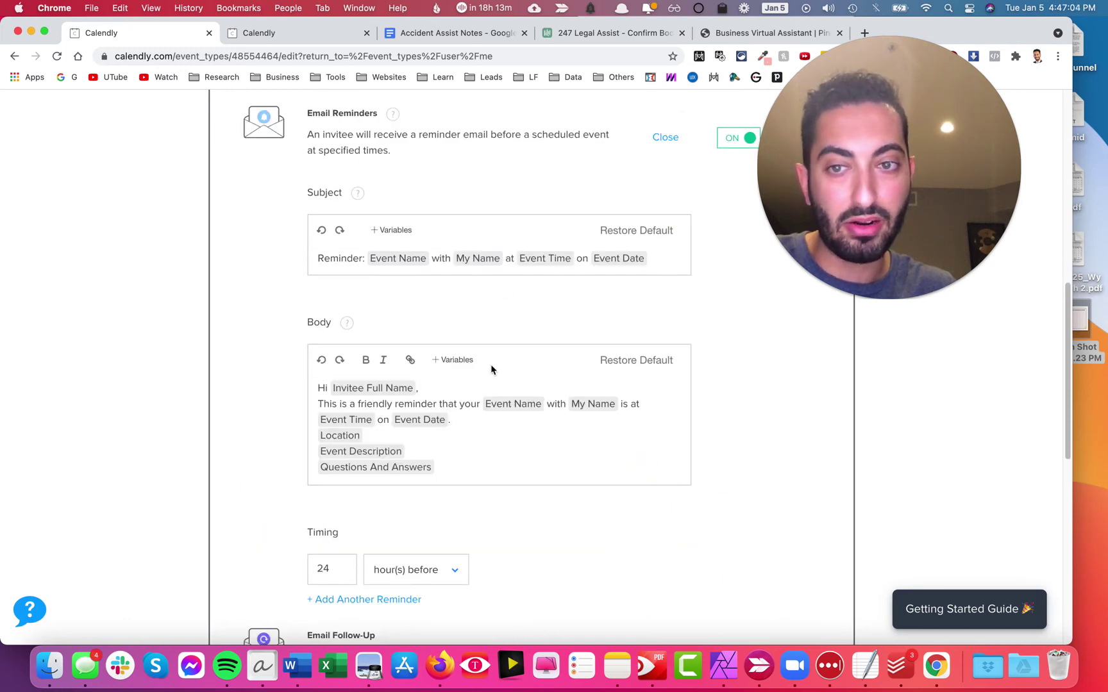
scroll(369, 233, up, 2)
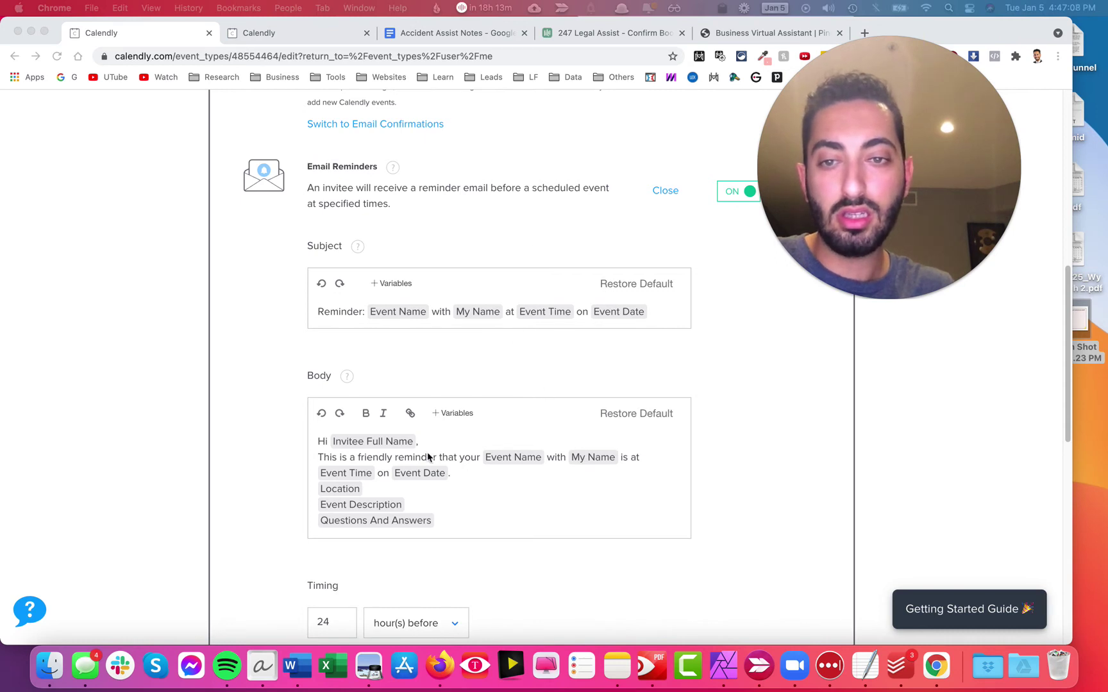
click(359, 442)
key(BackSpace)
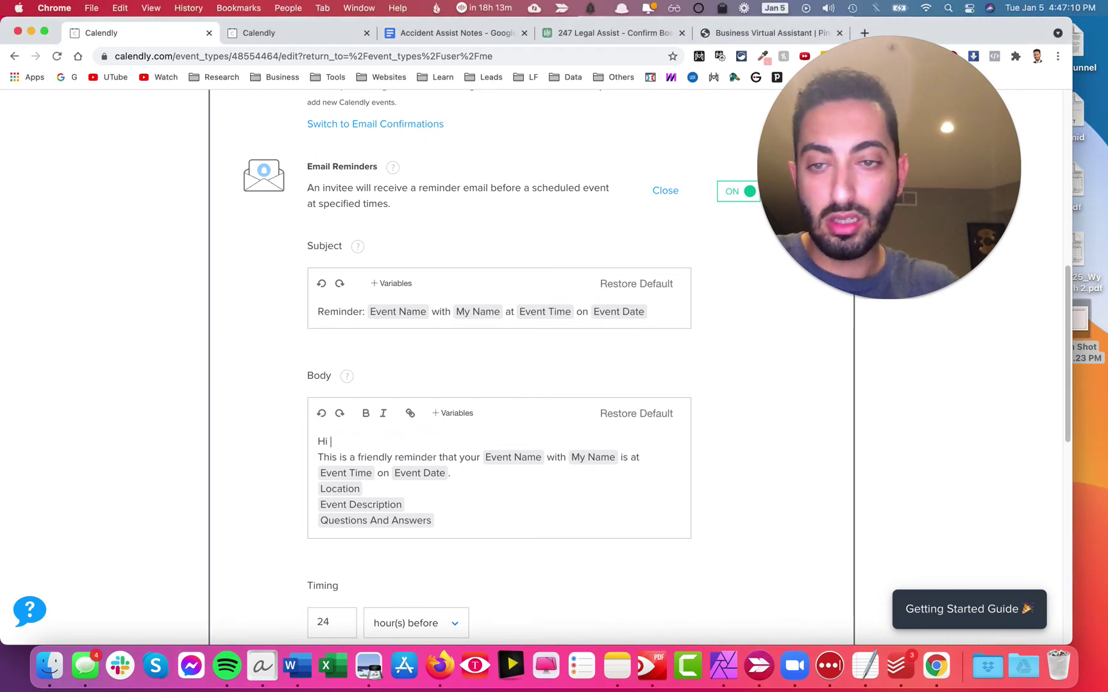
click(460, 420)
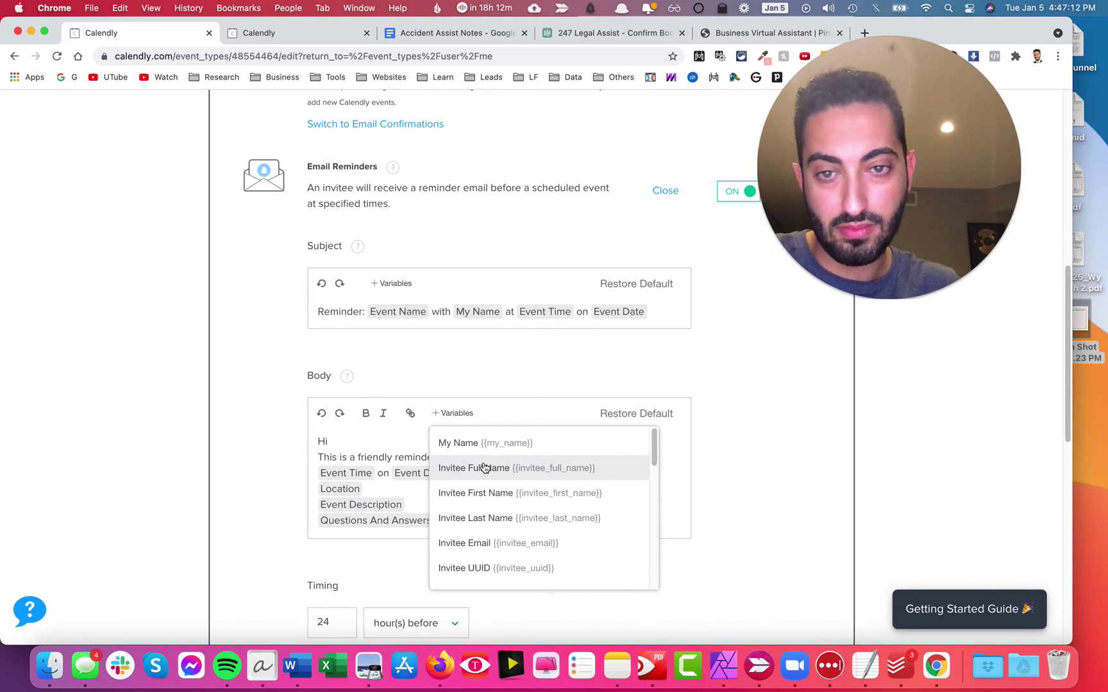
click(493, 492)
text(,)
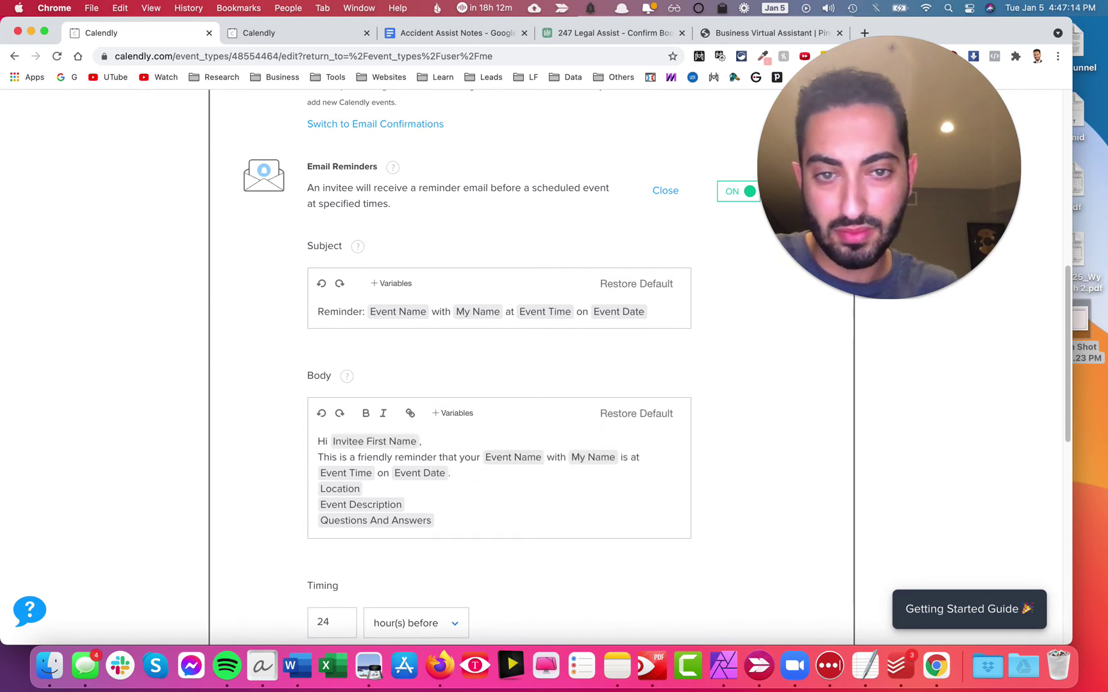
Add 'I look forward to our call!' below Questions And Answers in the reminder
click(466, 474)
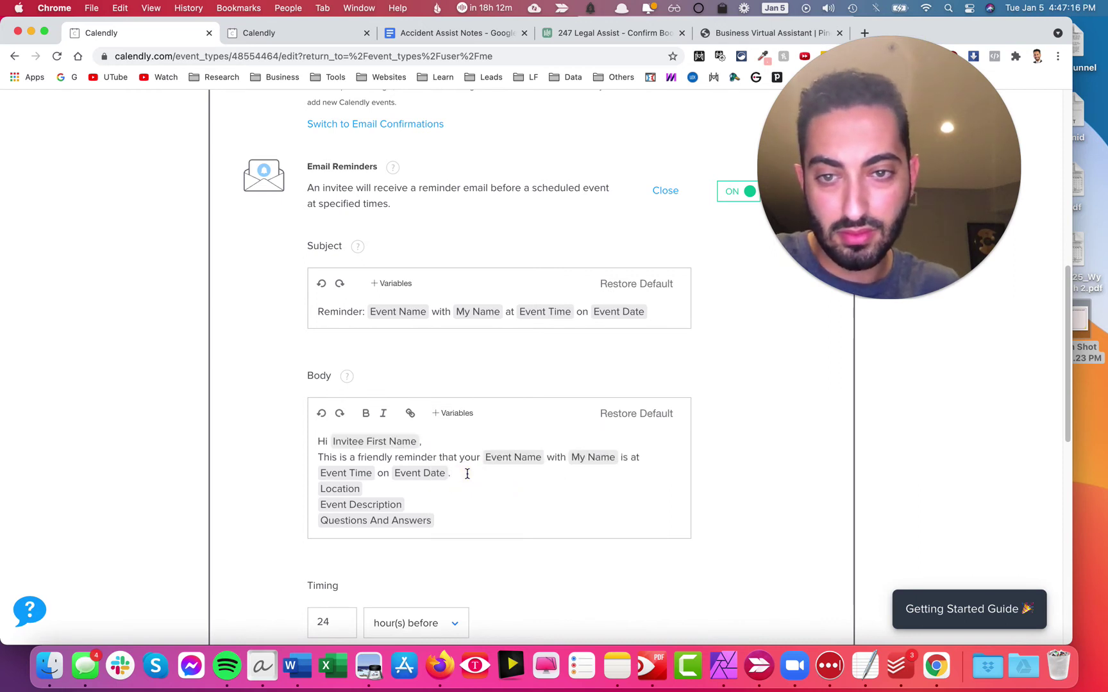
scroll(463, 474, down, 1)
click(455, 479)
key(Return)
key(Return)
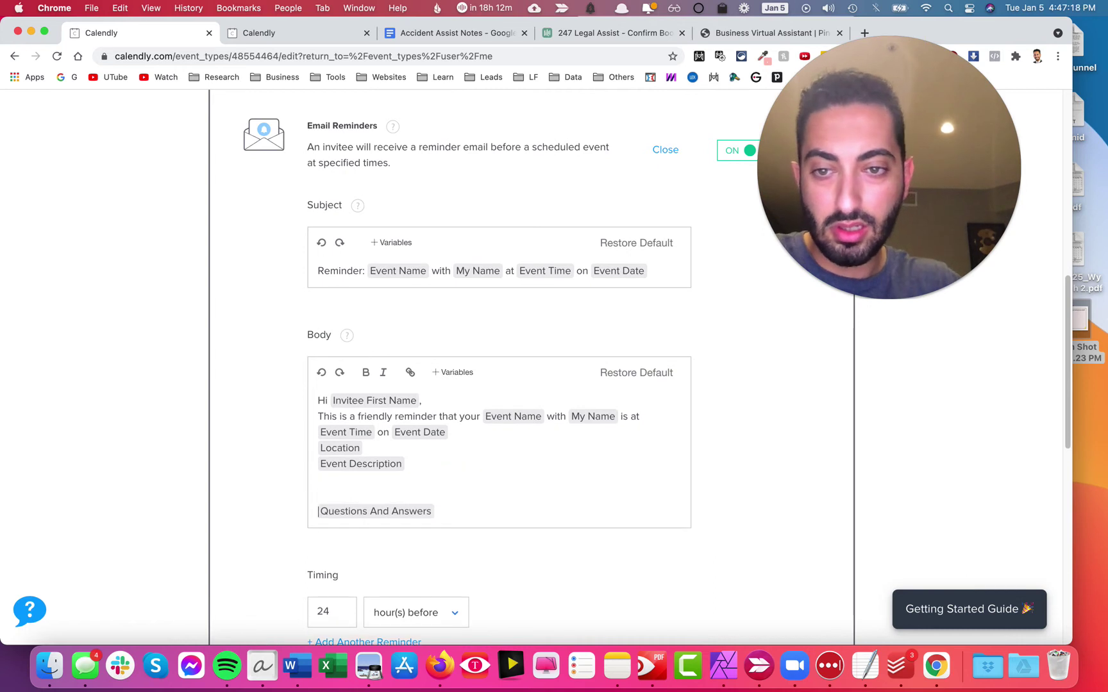
key(BackSpace)
key(BackSpace)
key(Return)
key(Return)
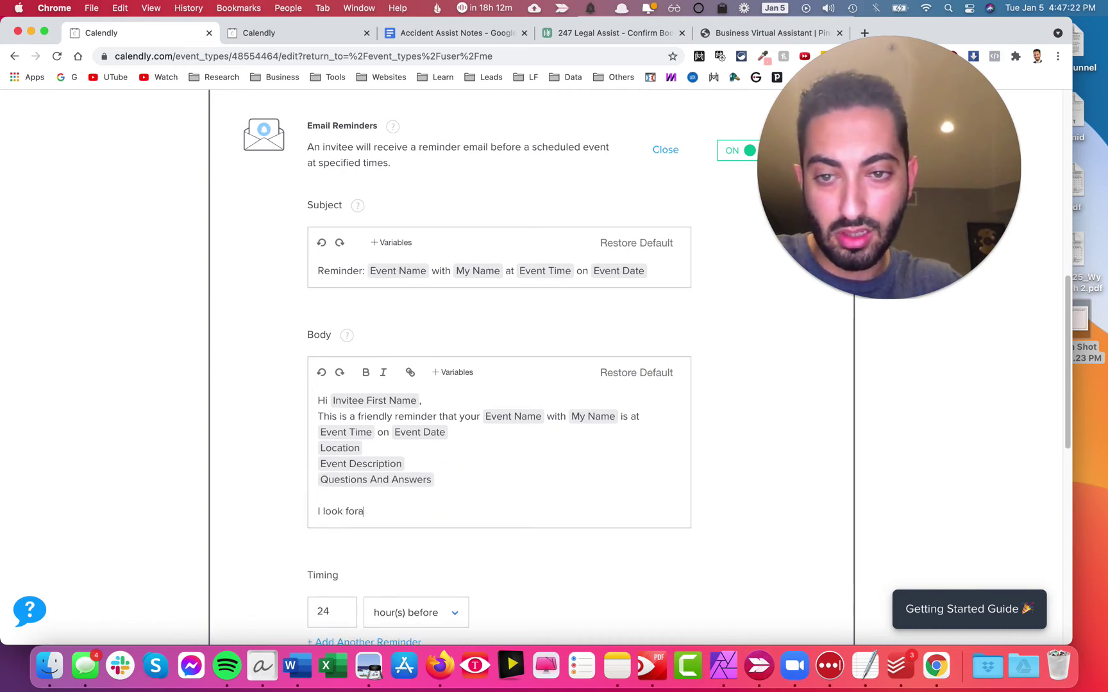
text(I look forward to our call)
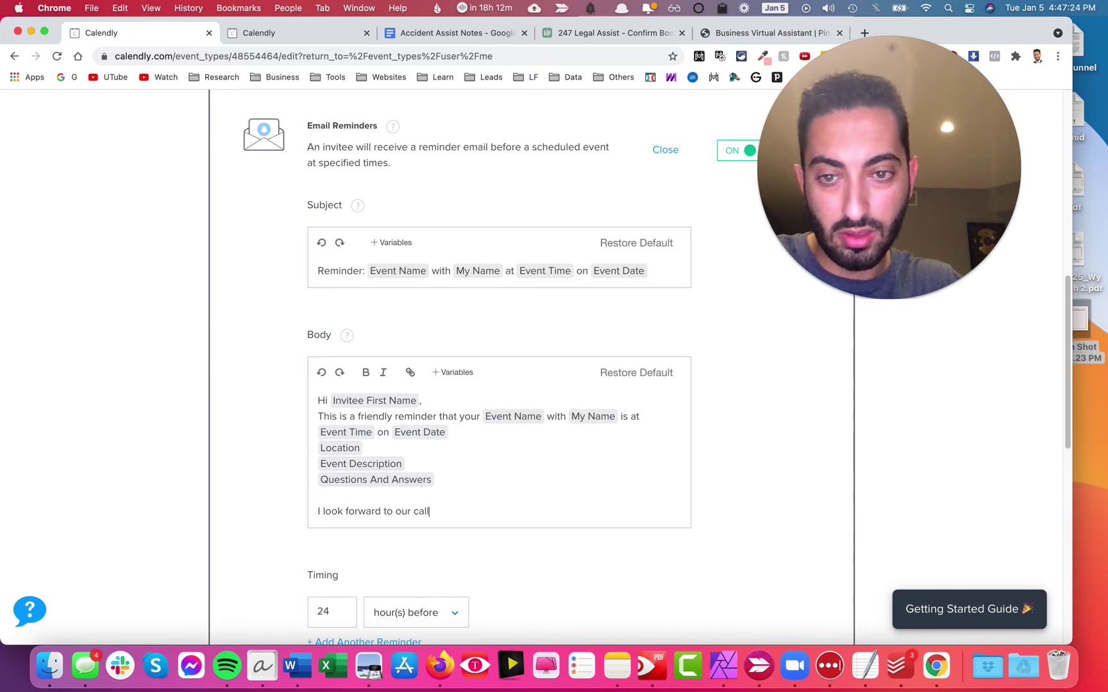
text(!)
key(Return)
Sign off the reminder with '- My Name' using the My Name variable
click(457, 372)
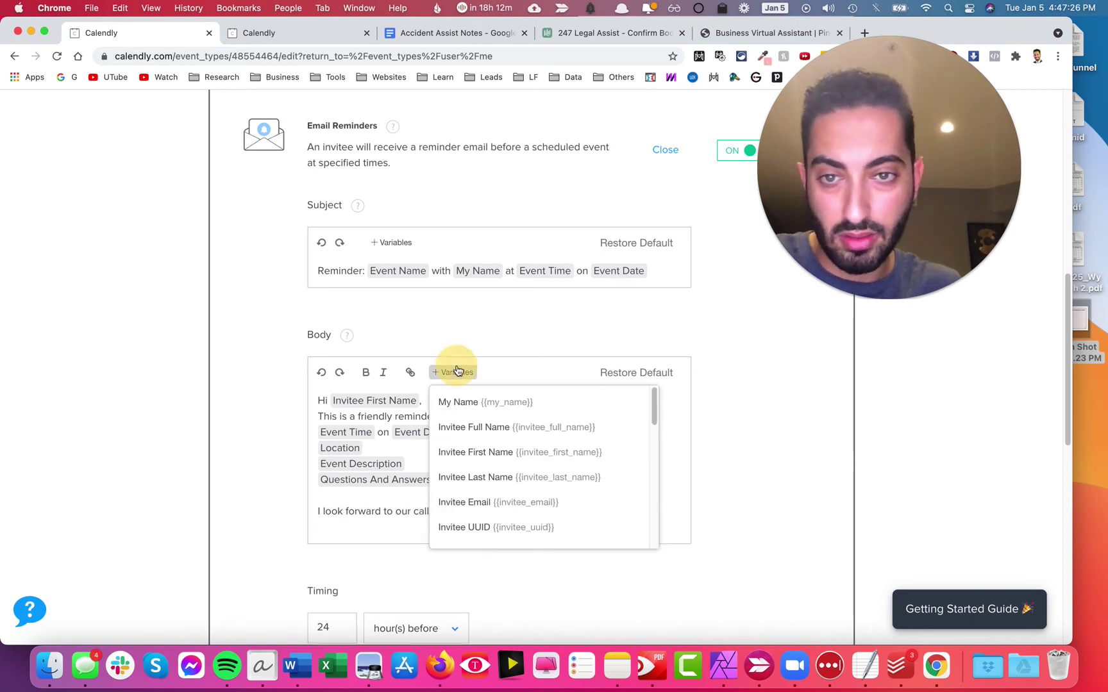
click(484, 402)
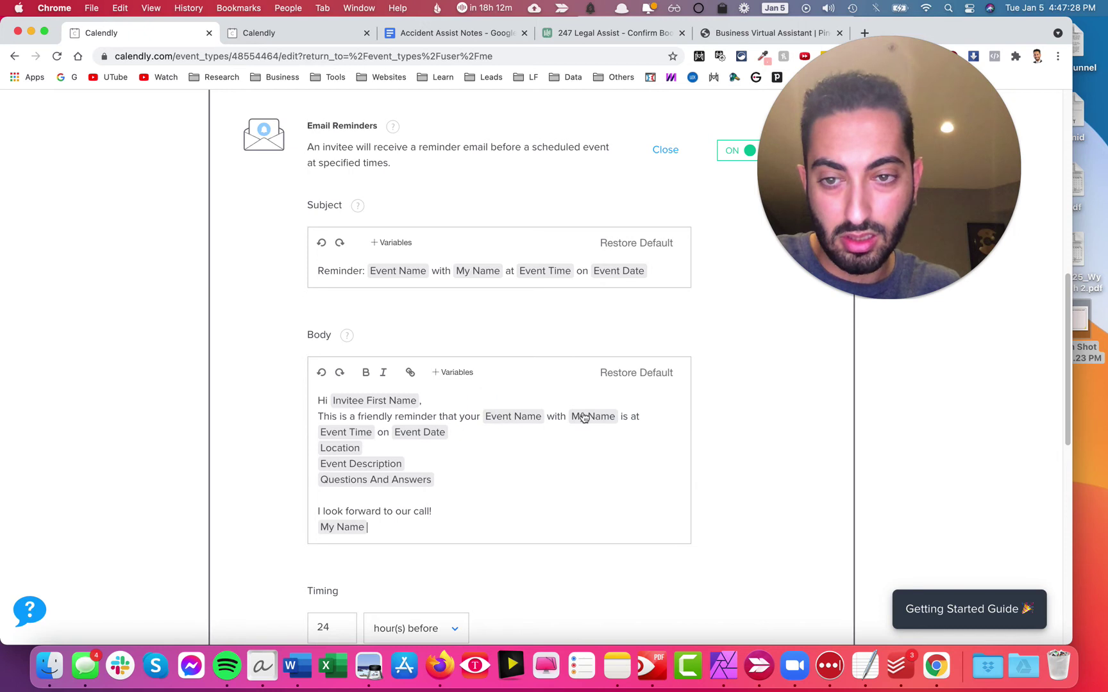
key(Left)
text(-)
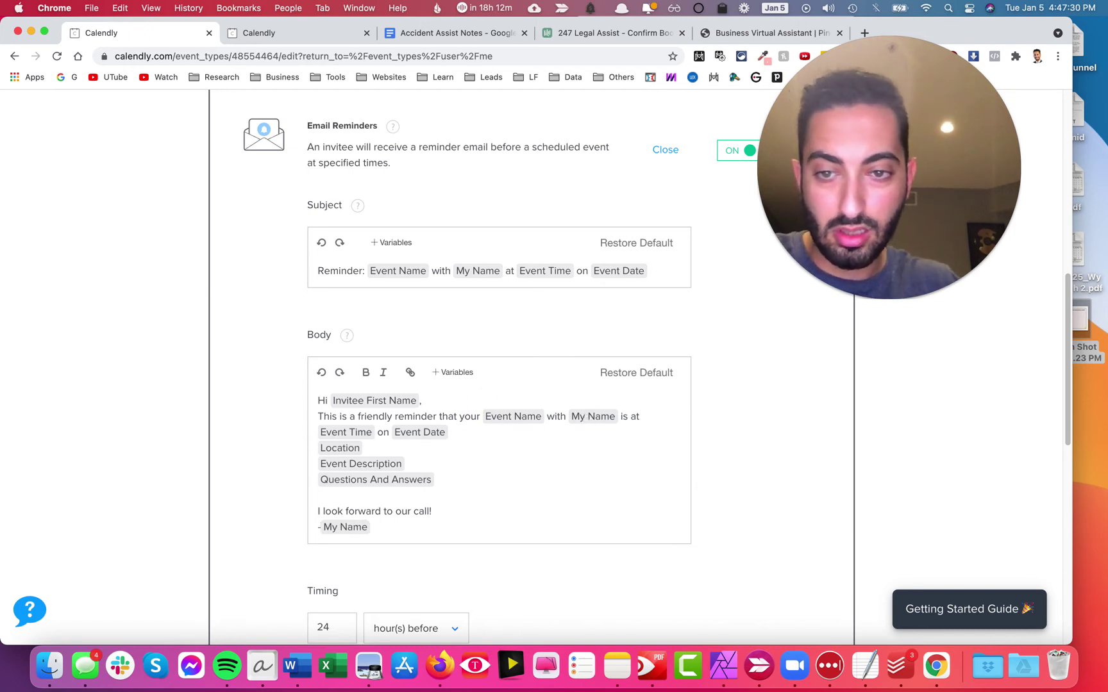
Add a second email reminder set to 1 hour before the event
scroll(621, 418, down, 4)
click(388, 542)
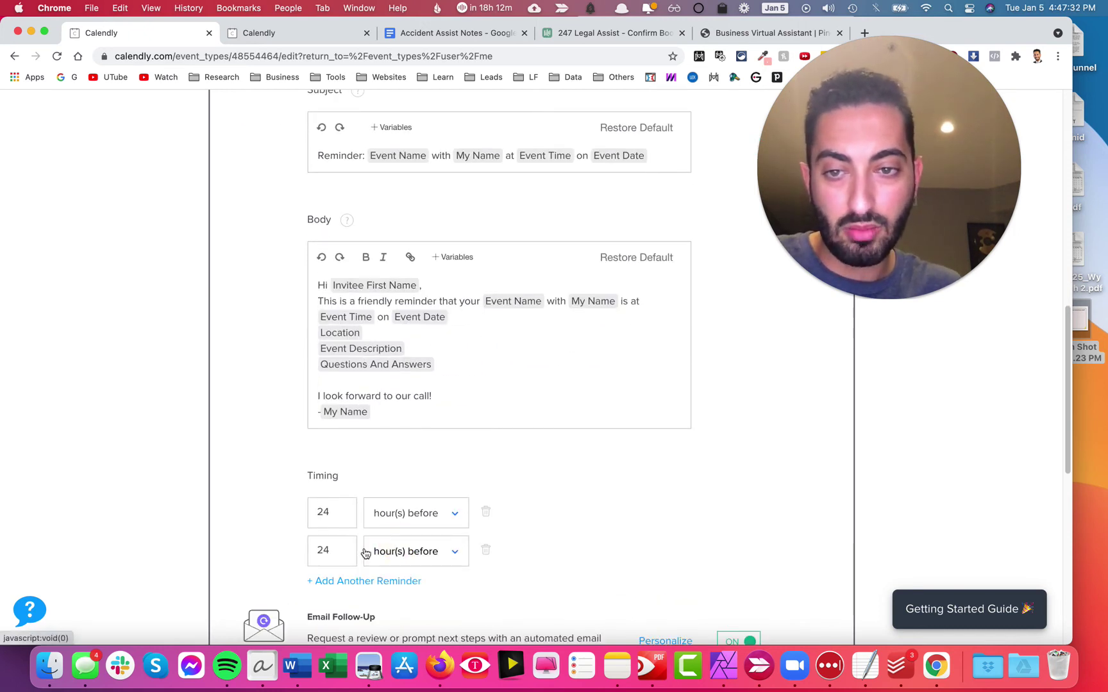
double_click(307, 551)
text(1)
scroll(654, 375, down, 3)
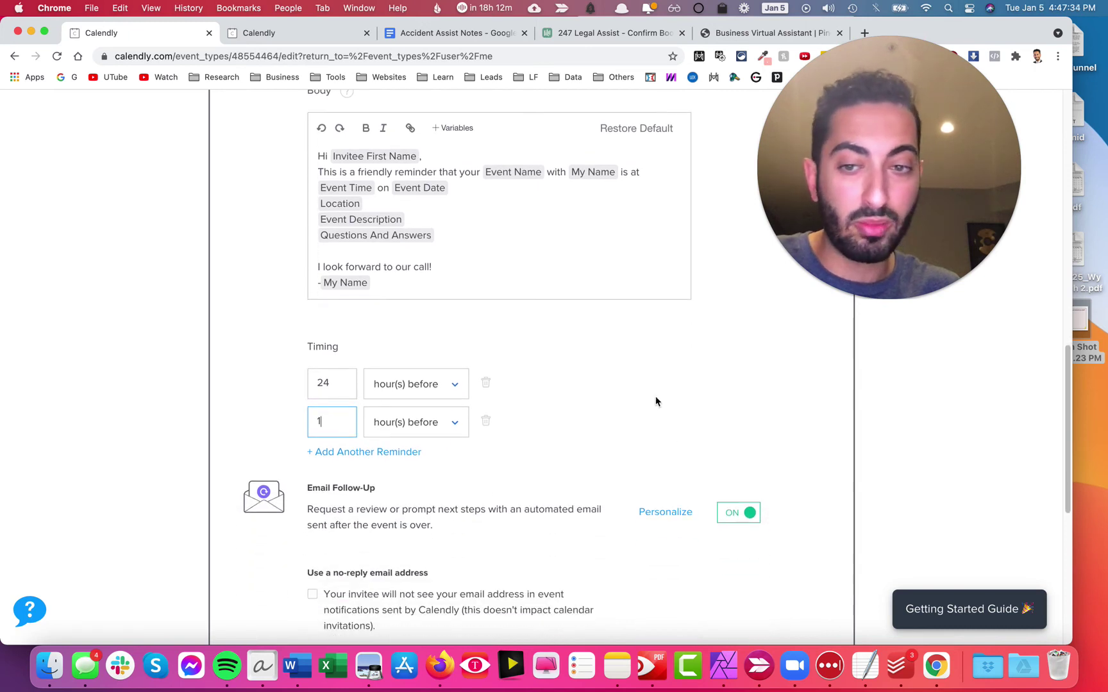
click(671, 513)
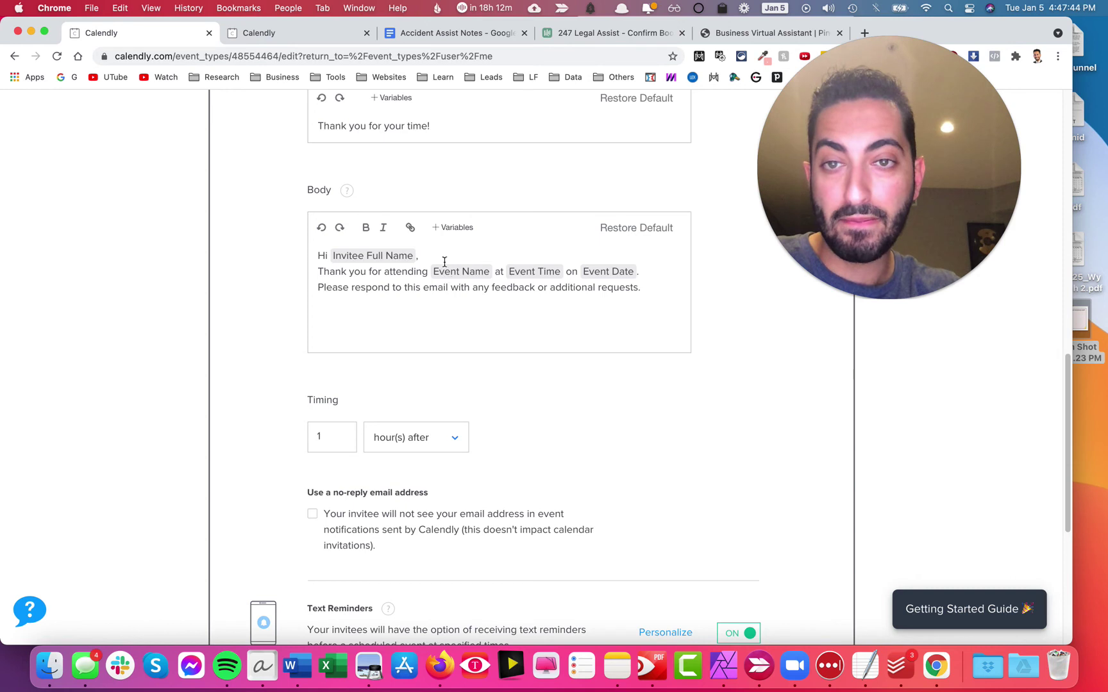
Remove the invitee name variable from the follow-up greeting and switch Email Follow-Up off
drag(418, 256, 337, 255)
key(BackSpace)
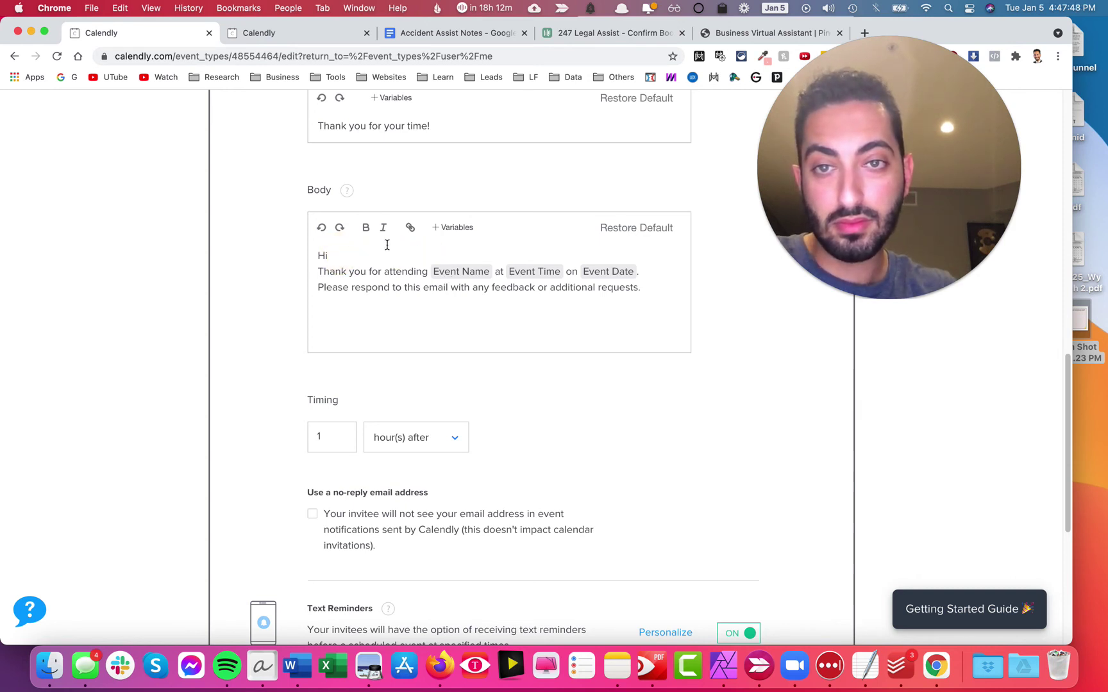
scroll(581, 319, up, 7)
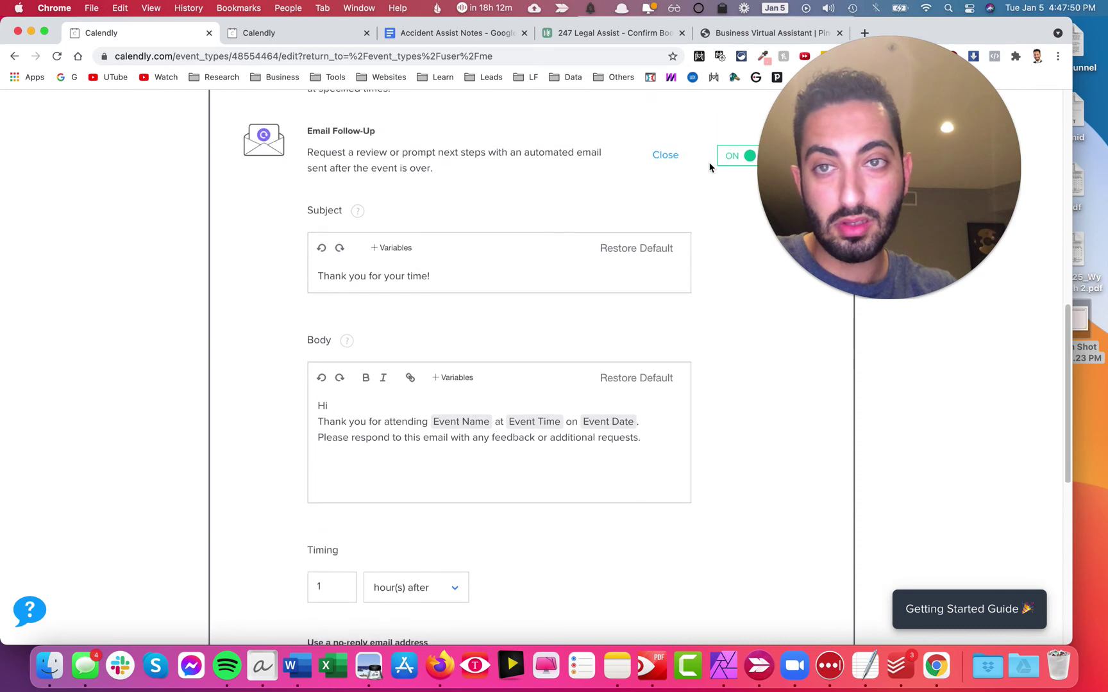
click(736, 225)
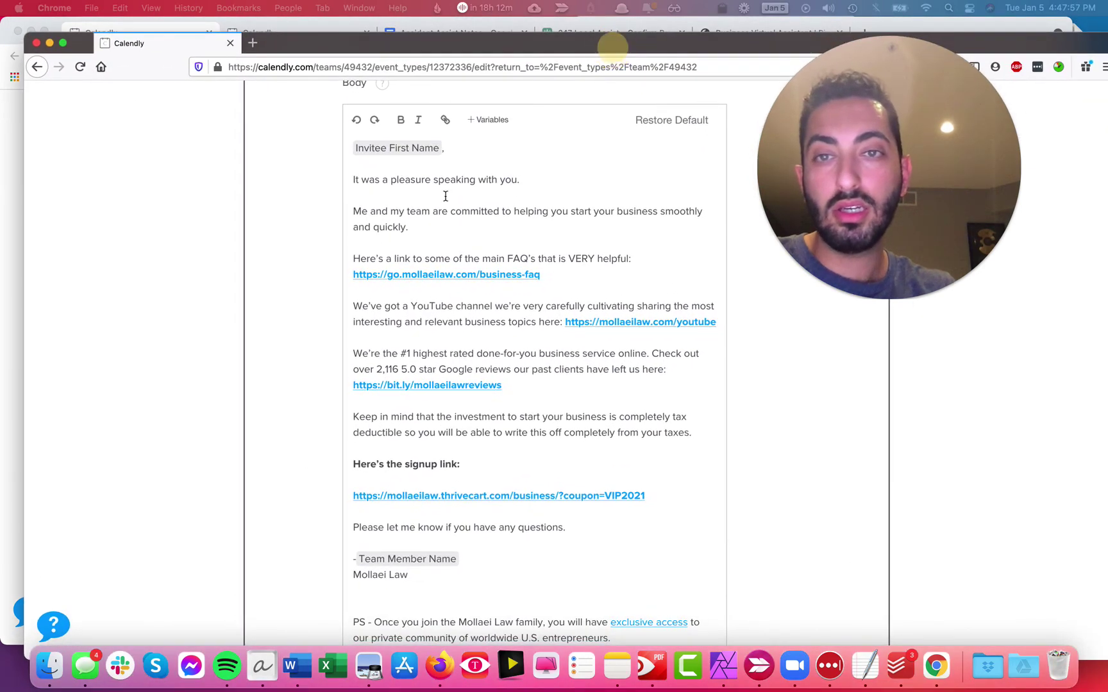
Scroll through the other team event's email body to its signup link, sign-off and PS
scroll(445, 196, up, 1)
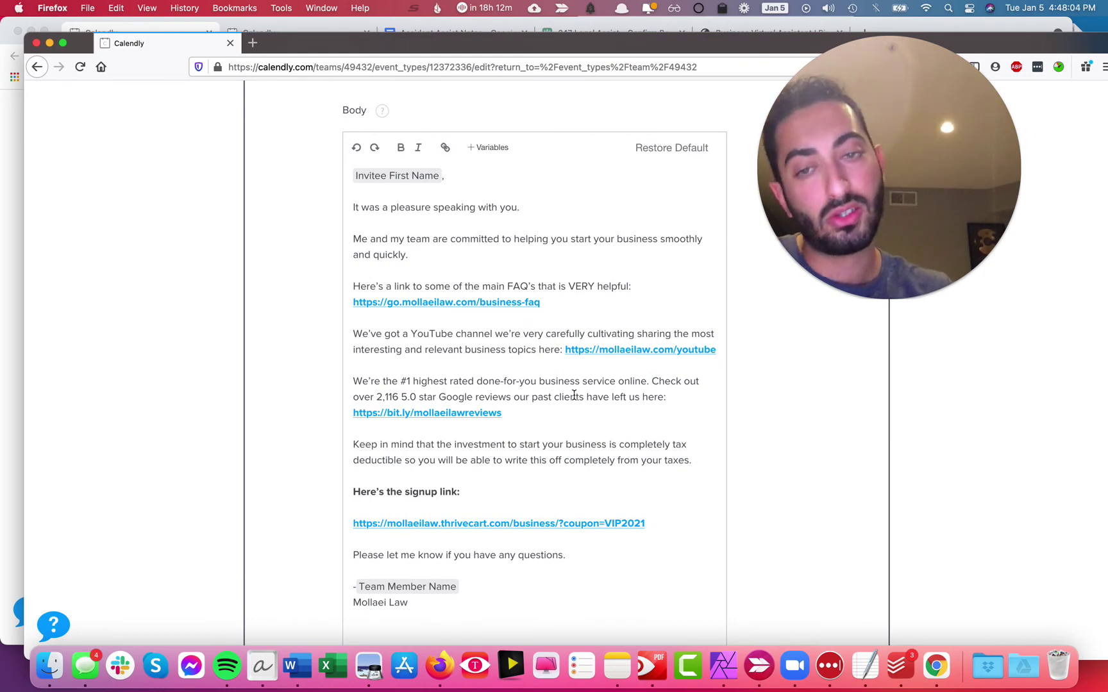
scroll(576, 426, down, 3)
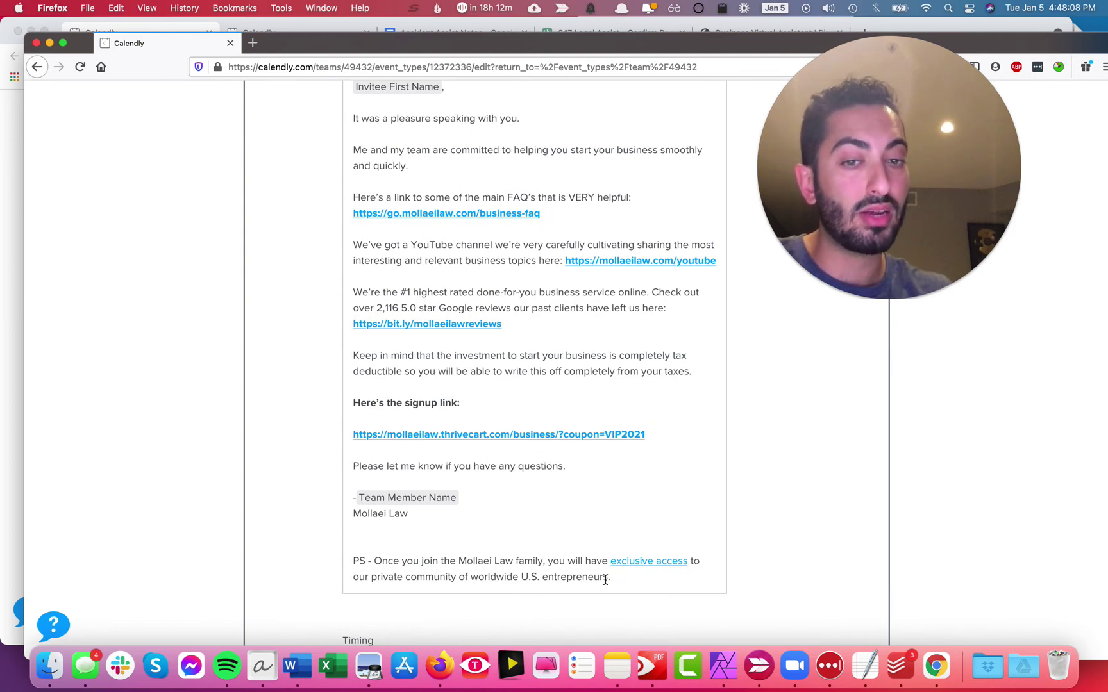
scroll(626, 421, up, 1)
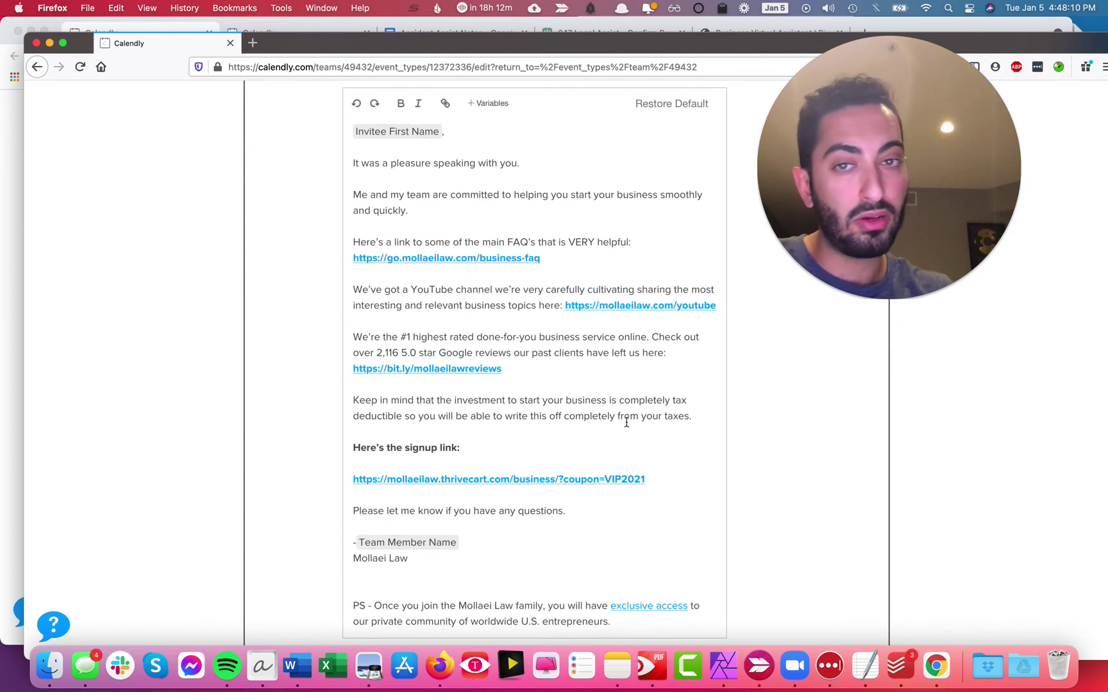
scroll(666, 413, down, 1)
scroll(667, 409, up, 1)
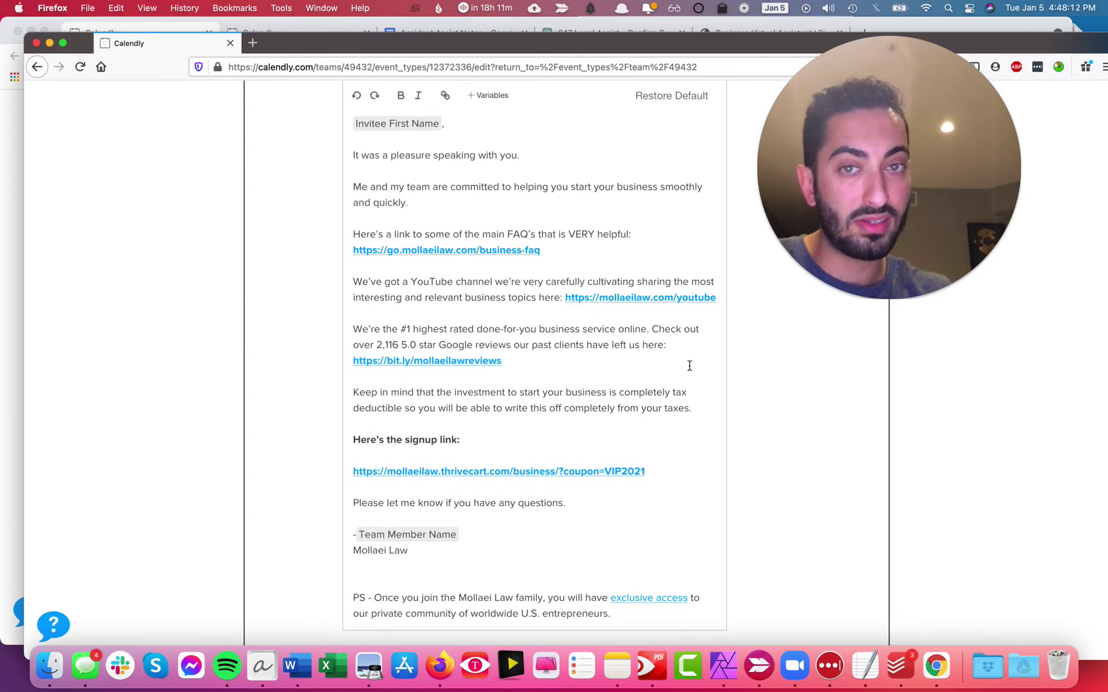
In the text reminder, change 'Reminder: Hi' to 'Hey' and the demo wording to 'call with Legal Assist'
key(super+Tab)
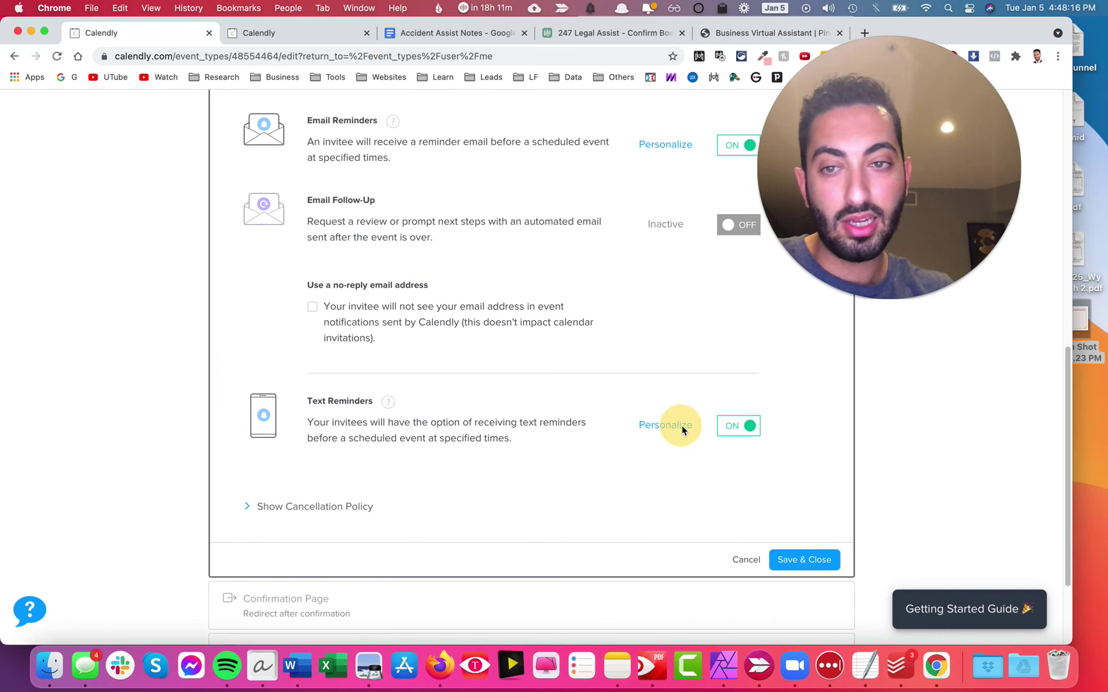
click(681, 425)
scroll(659, 424, down, 3)
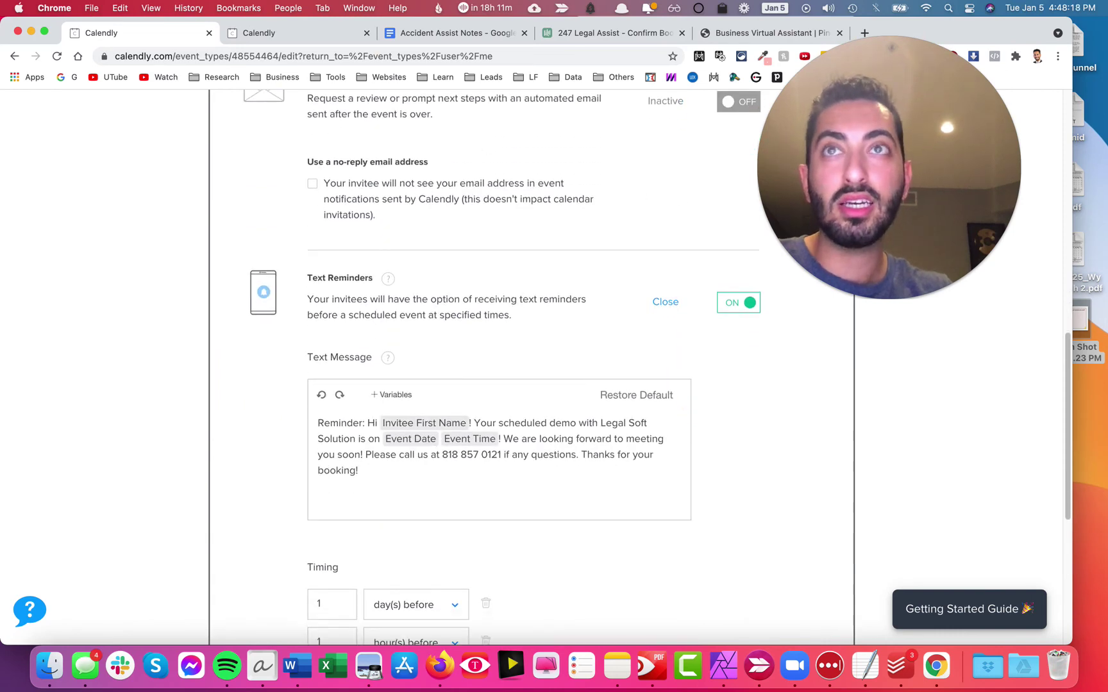
key(super+Tab)
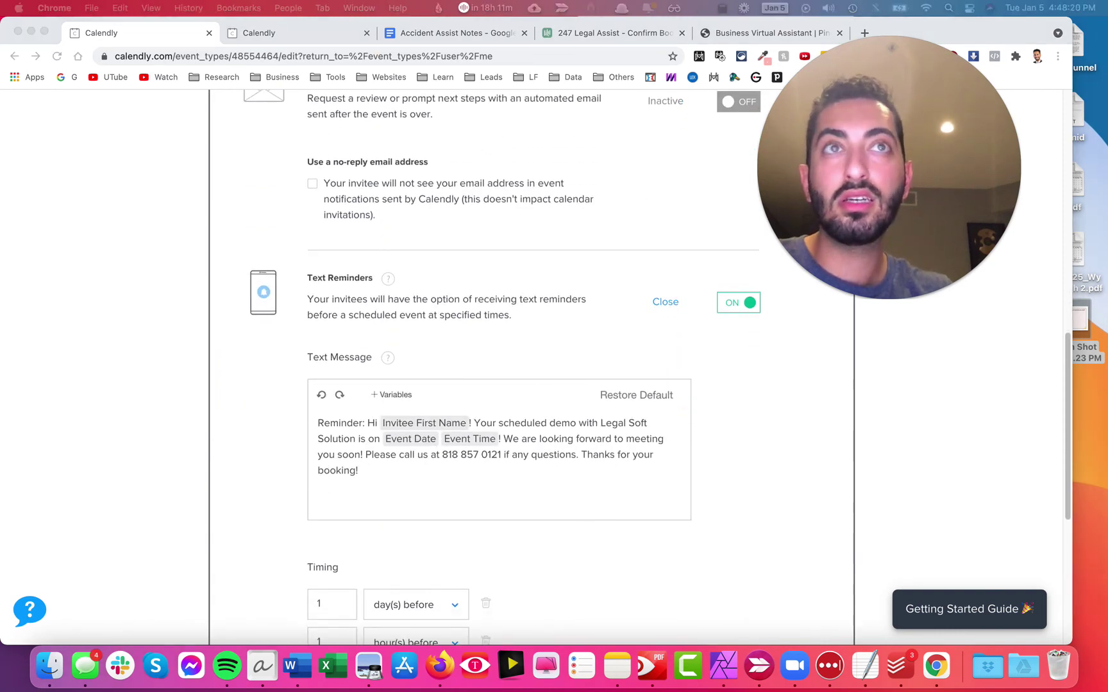
click(350, 447)
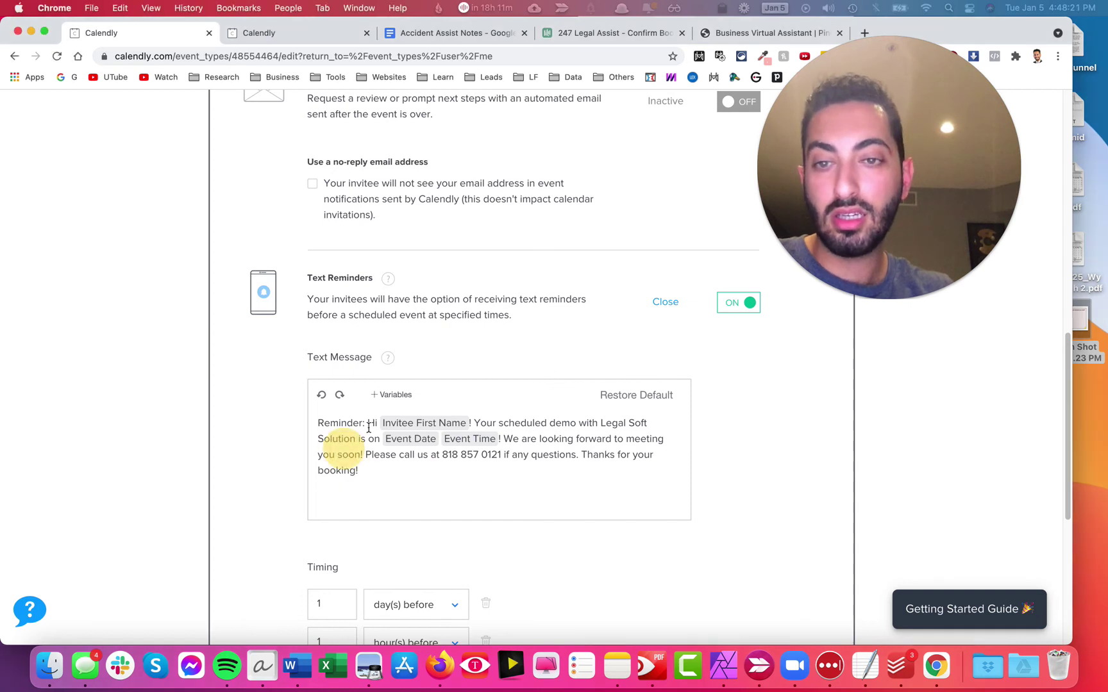
drag(318, 423, 377, 423)
text(Hey)
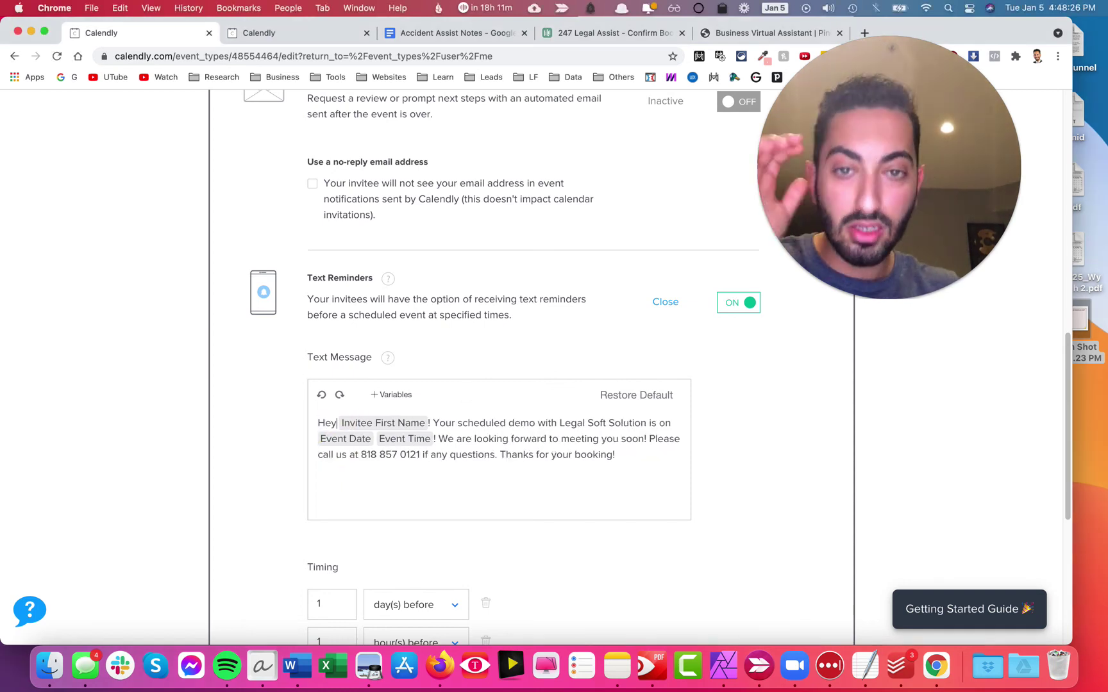
click(432, 424)
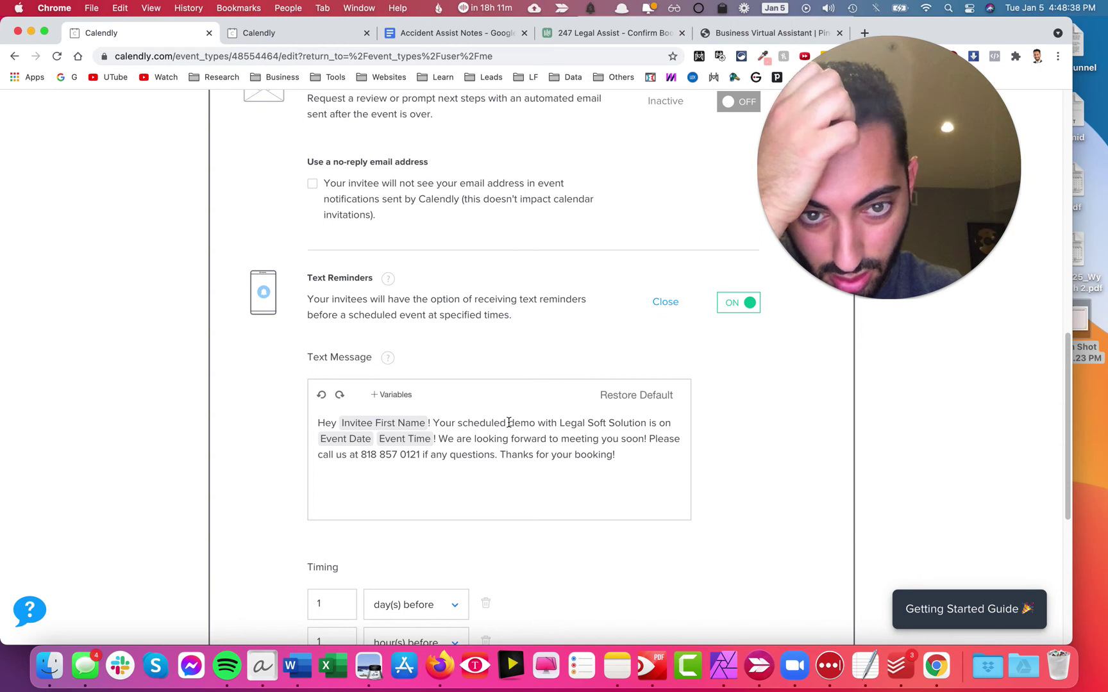
drag(508, 423, 641, 426)
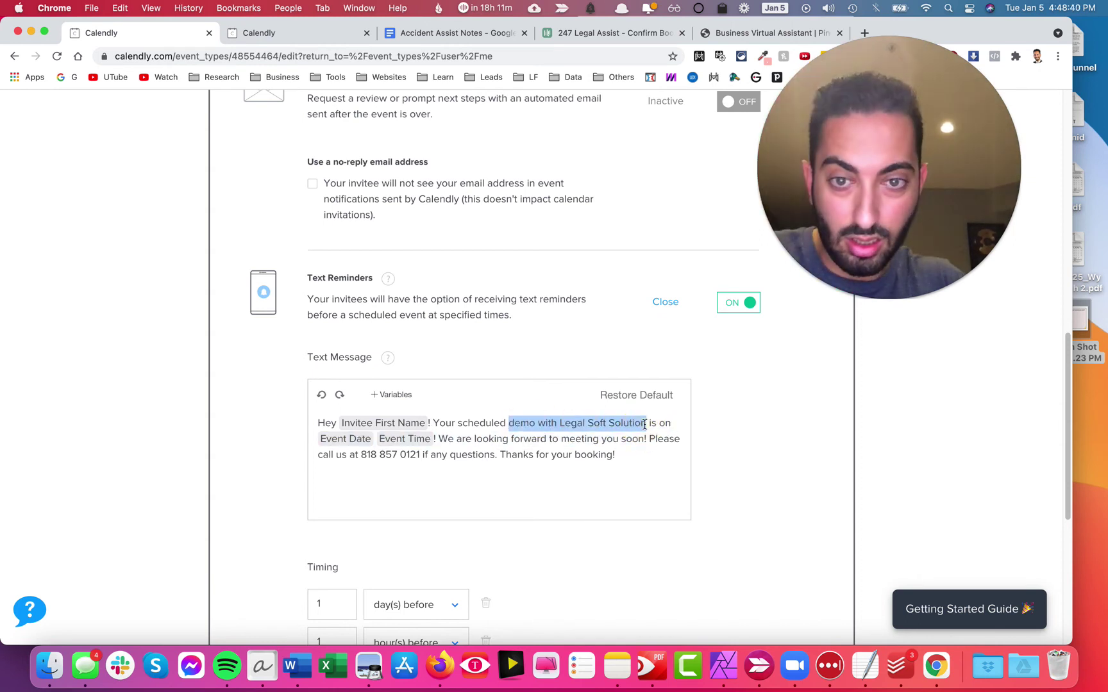
text(call)
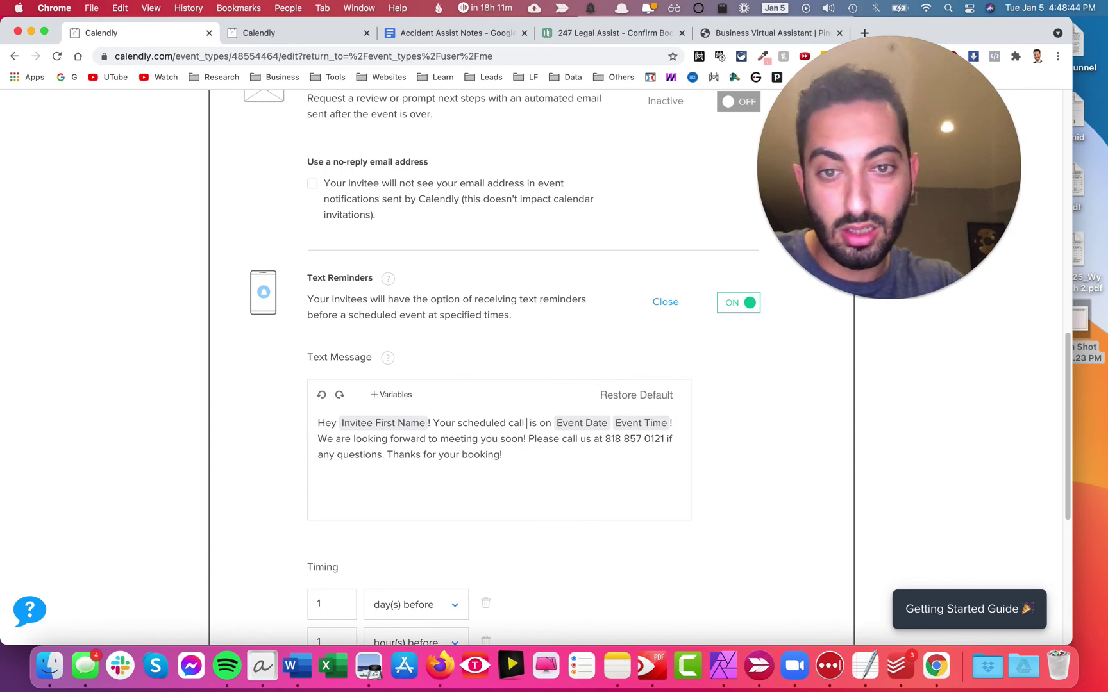
text( with Legal A)
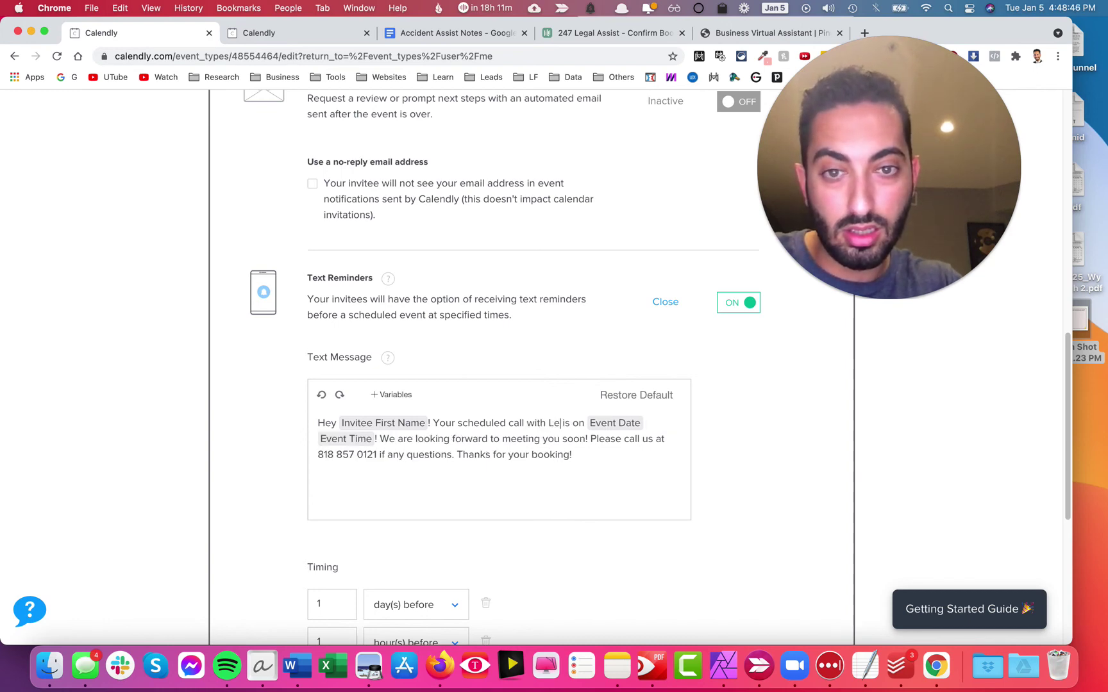
text(ssist)
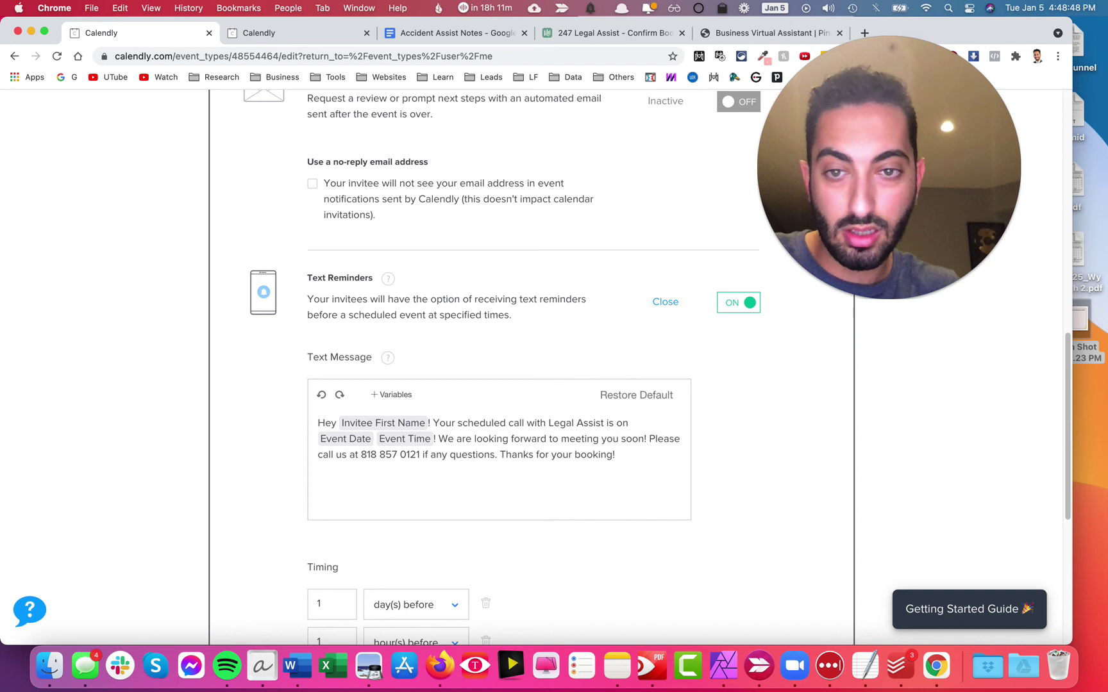
End the text with a period after Event Time and 'speaking with you soon', deleting the call-us line
click(439, 441)
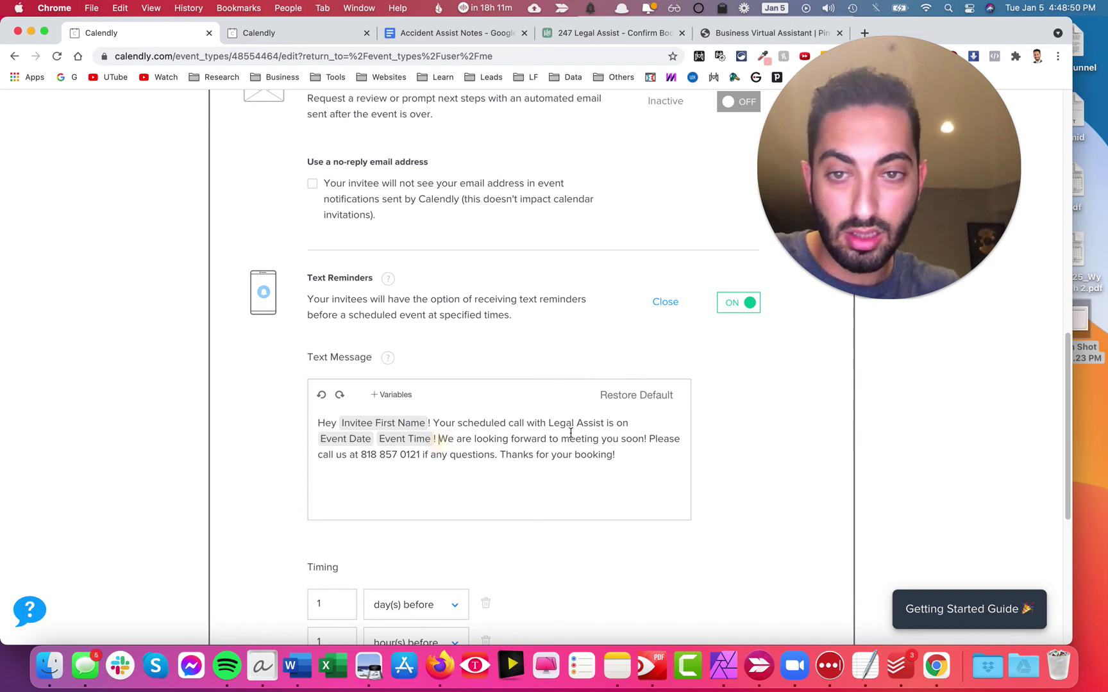
key(BackSpace)
text(.)
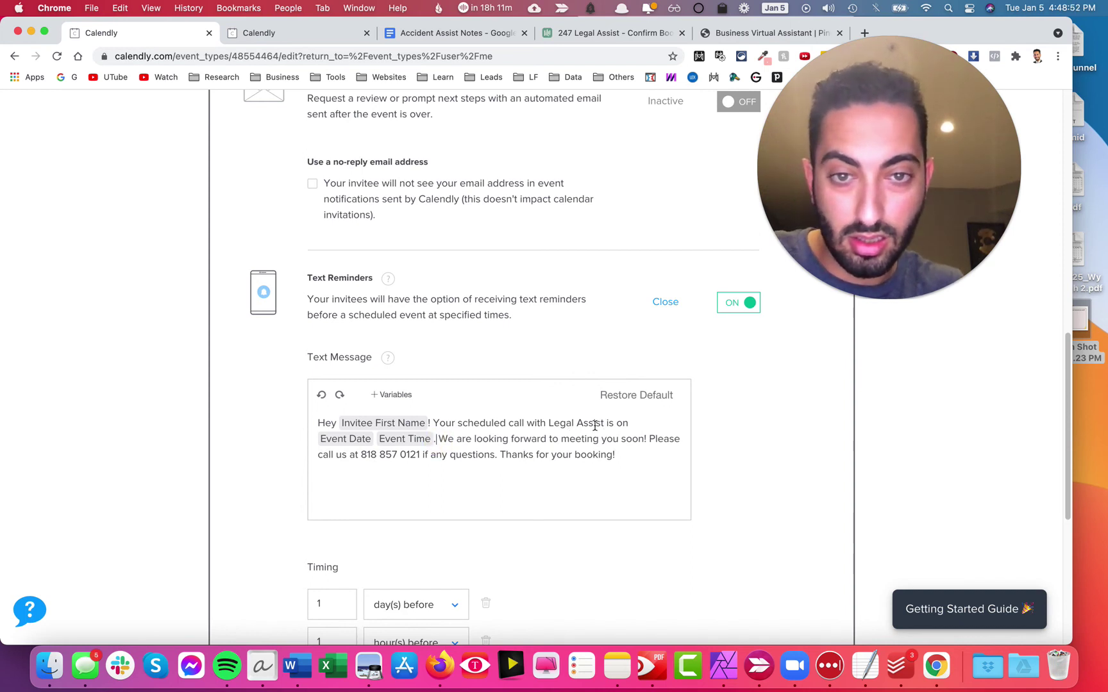
drag(644, 438, 557, 444)
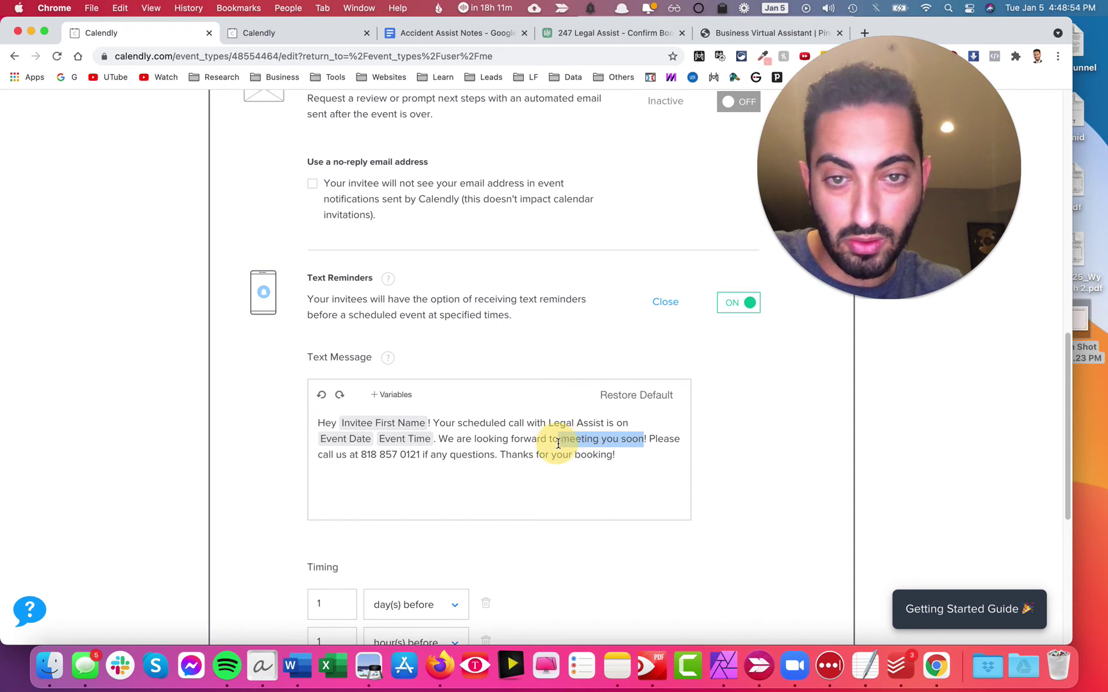
text(speaking with)
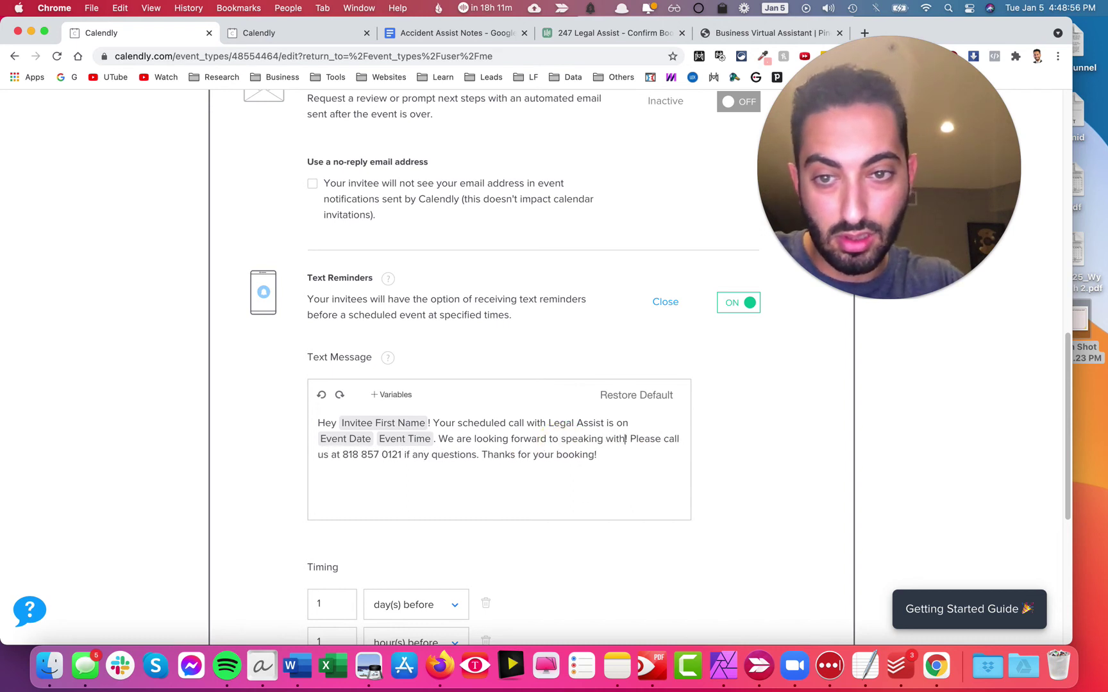
text( you soon)
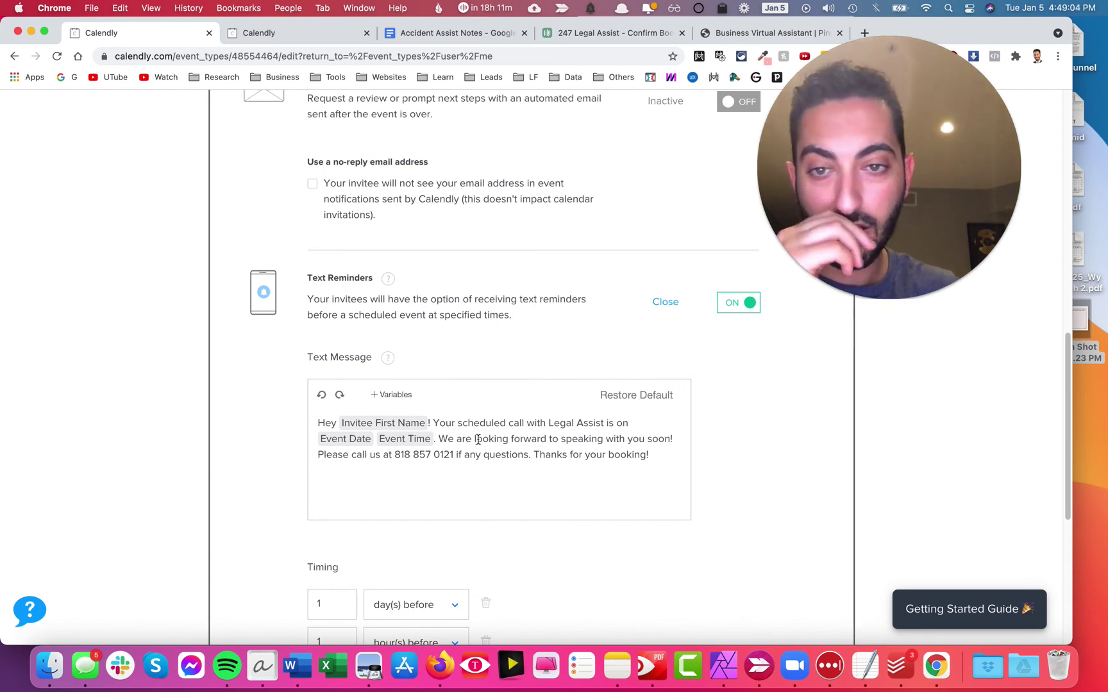
drag(439, 441, 656, 449)
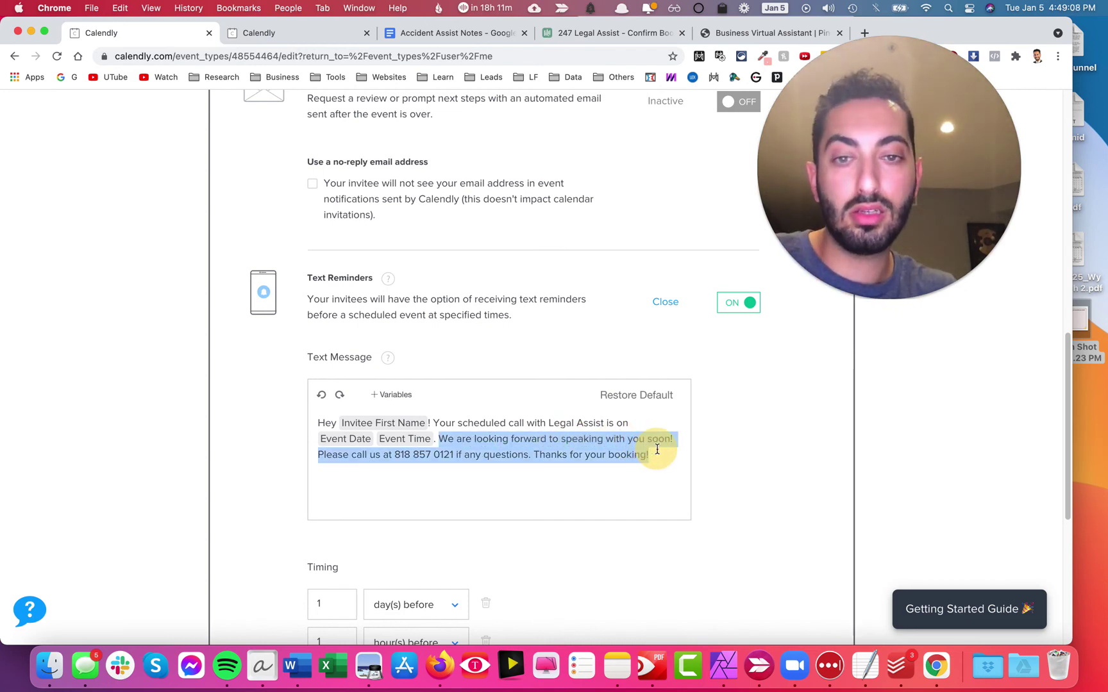
click(662, 447)
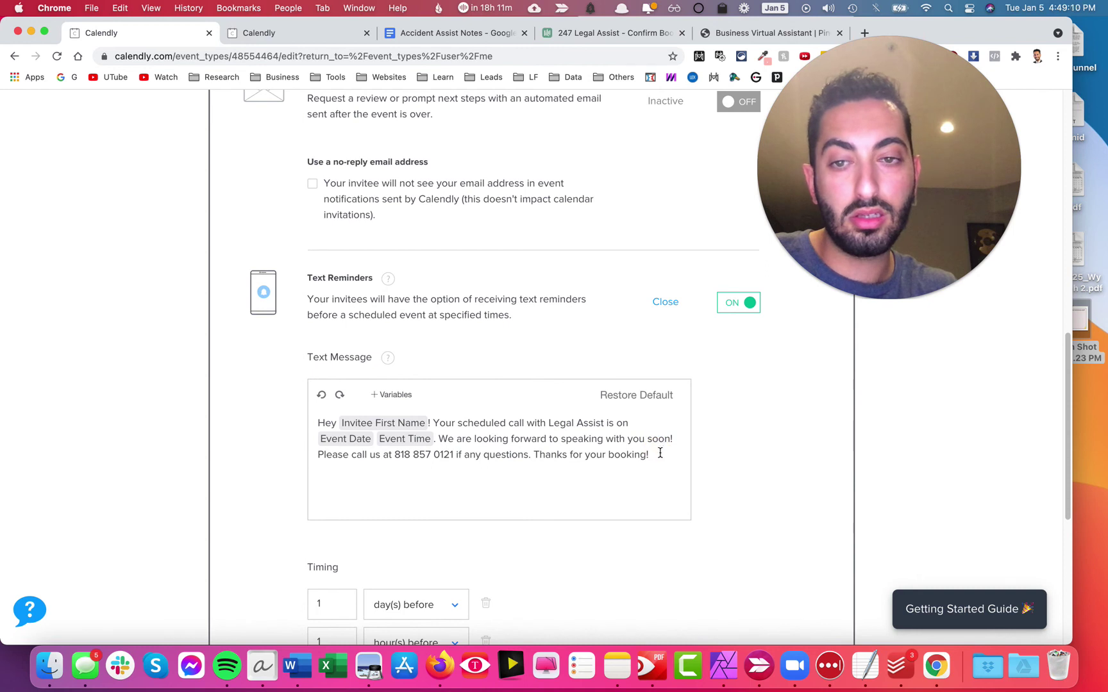
triple_click(660, 453)
key(BackSpace)
key(BackSpace)
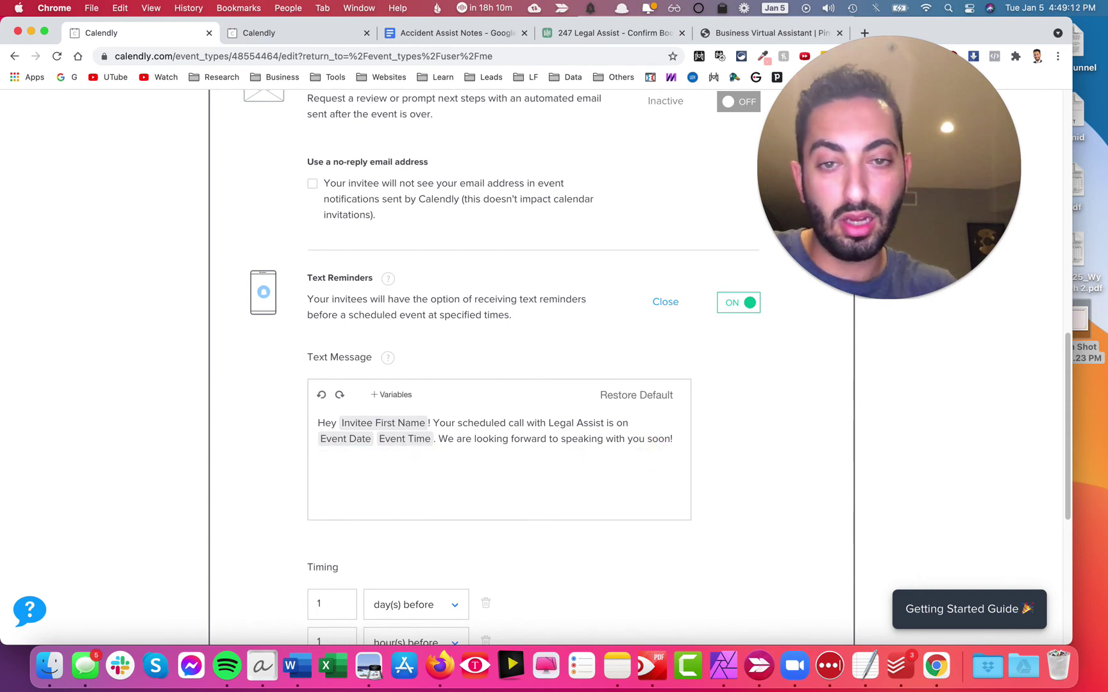
scroll(634, 440, down, 4)
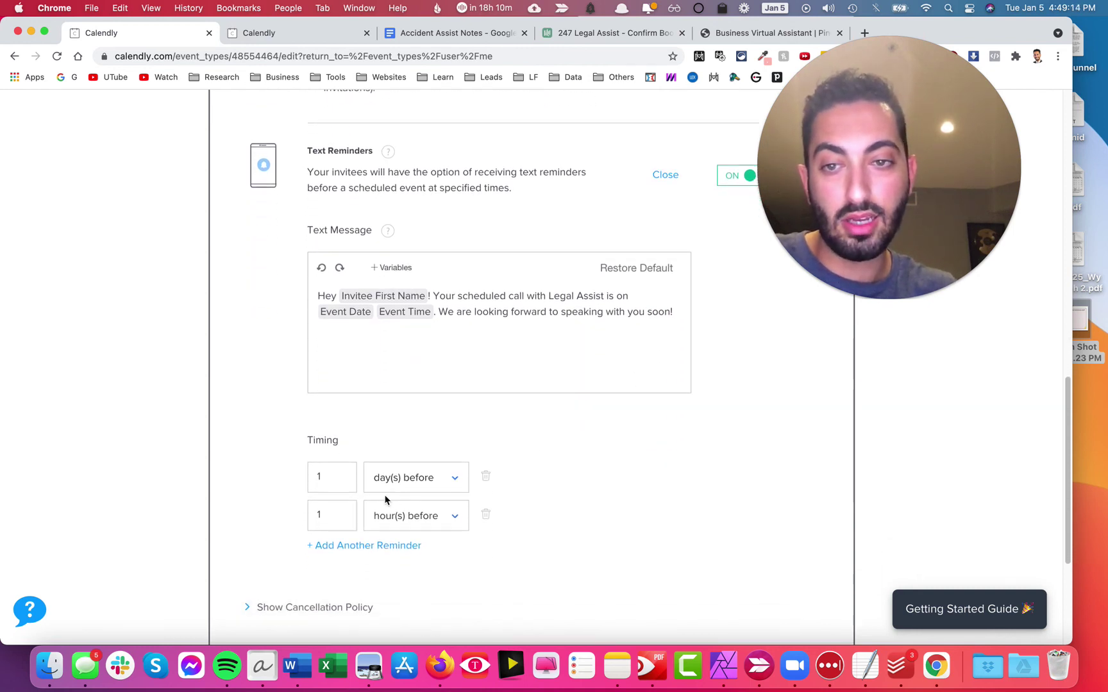
Set the first text reminder to go out 24 hour(s) before the event
double_click(319, 477)
text(24)
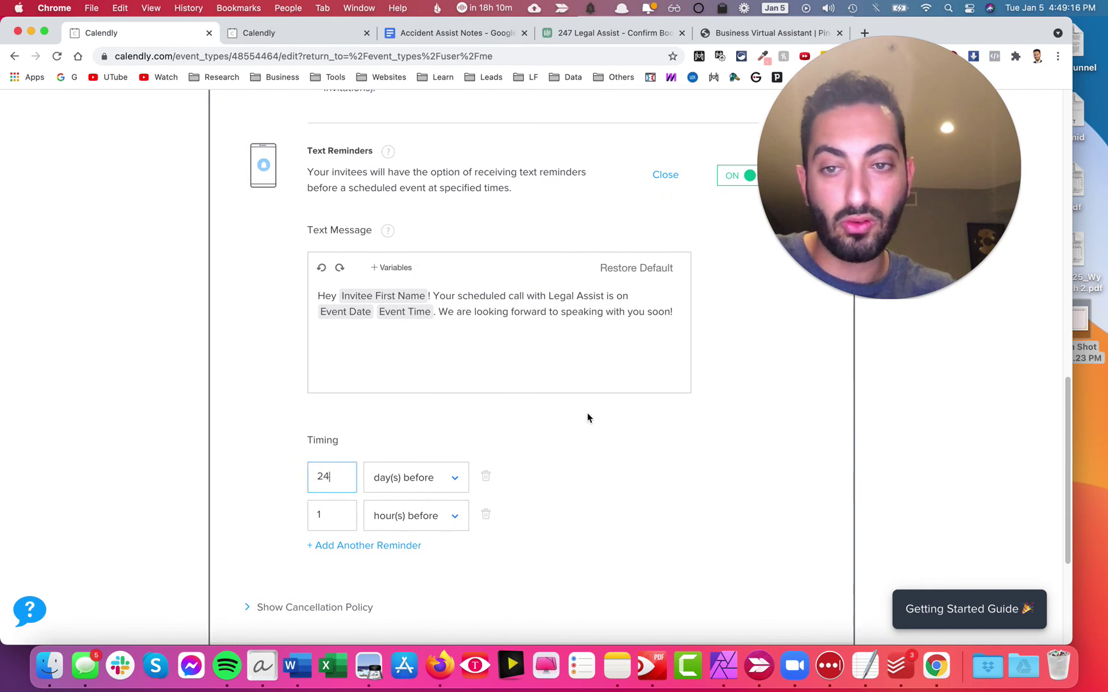
scroll(586, 413, down, 1)
click(418, 454)
click(416, 516)
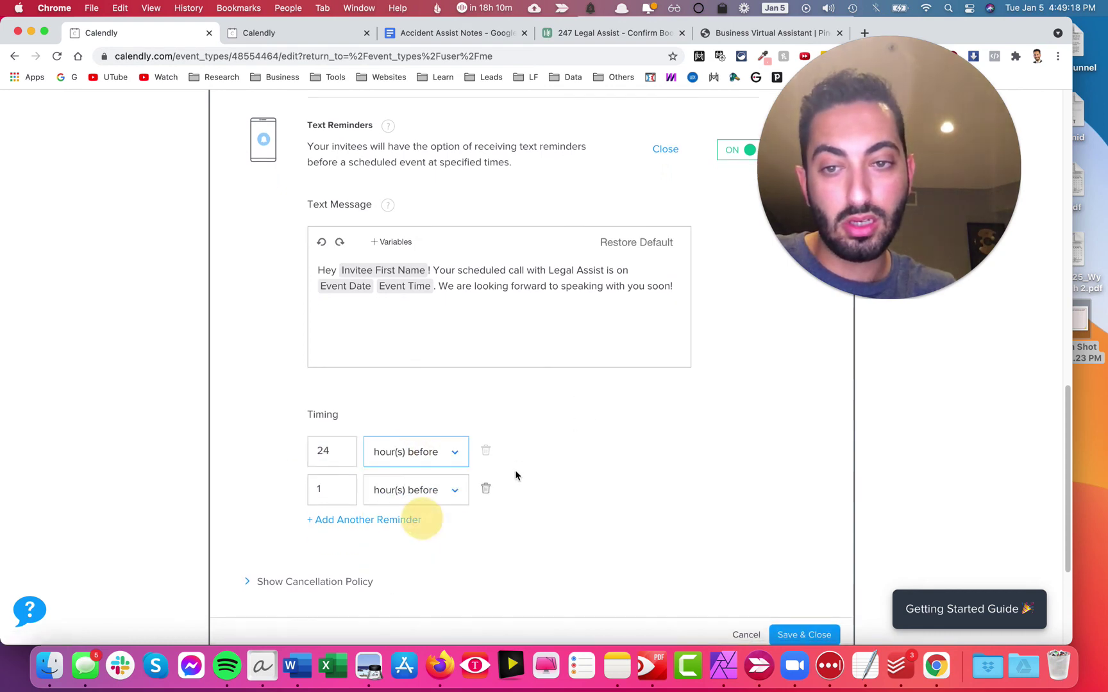
scroll(588, 427, down, 1)
scroll(588, 427, down, 1)
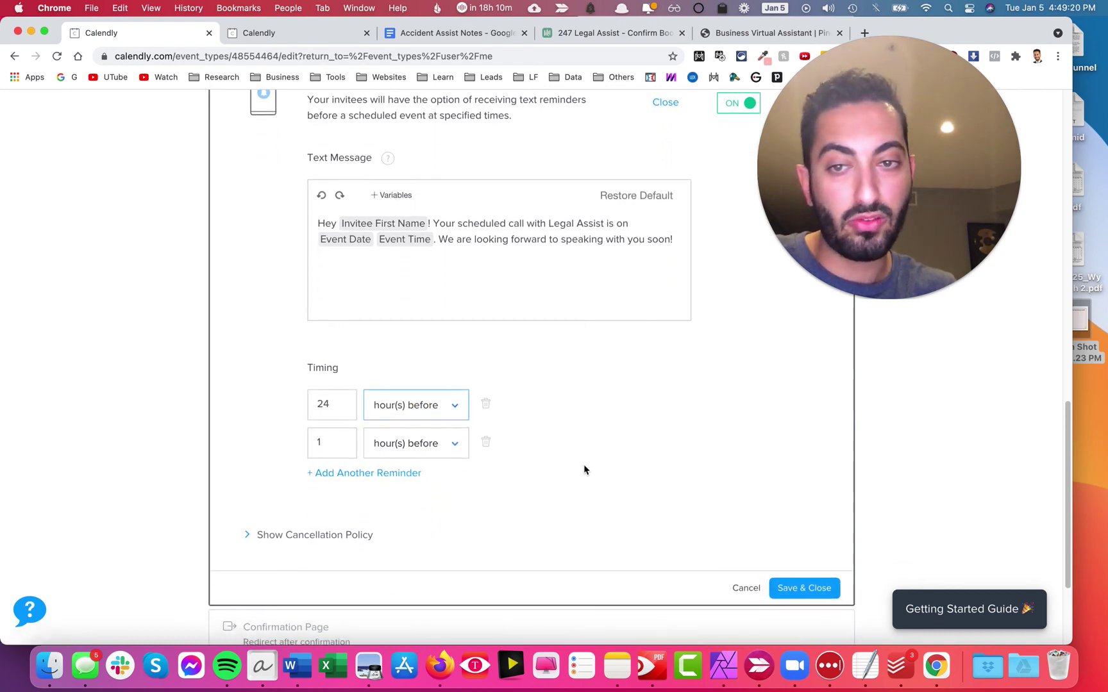
scroll(577, 517, down, 1)
Paste the limited-seating, no-cancellations policy into Cancellation Policy and save the notification settings
click(334, 465)
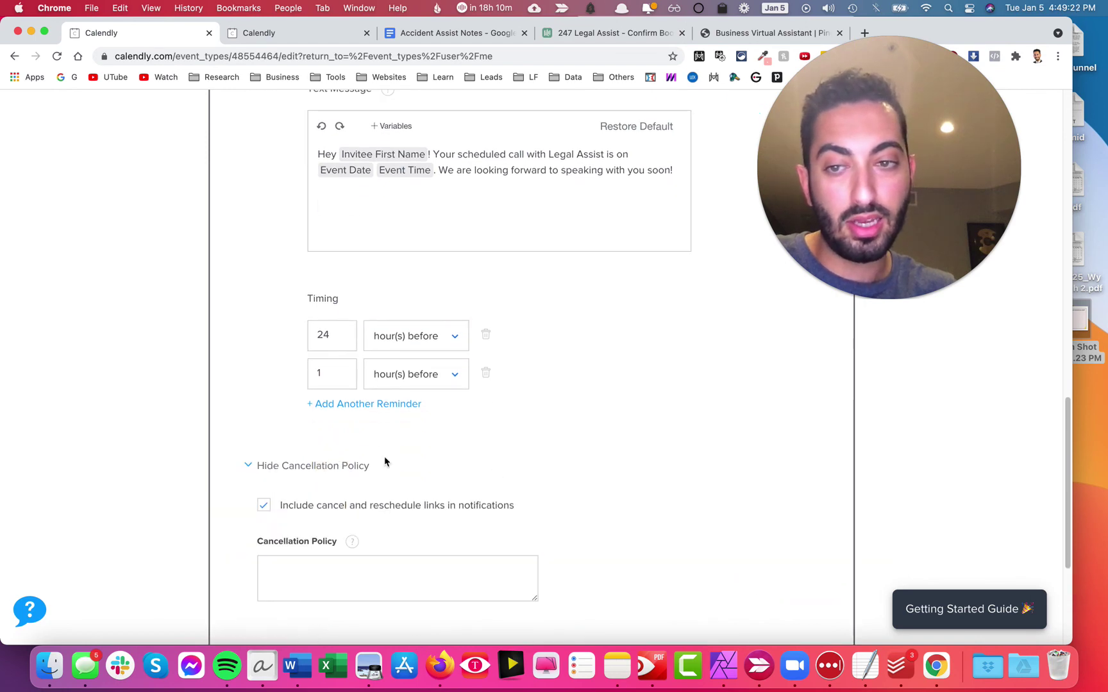
scroll(530, 300, down, 4)
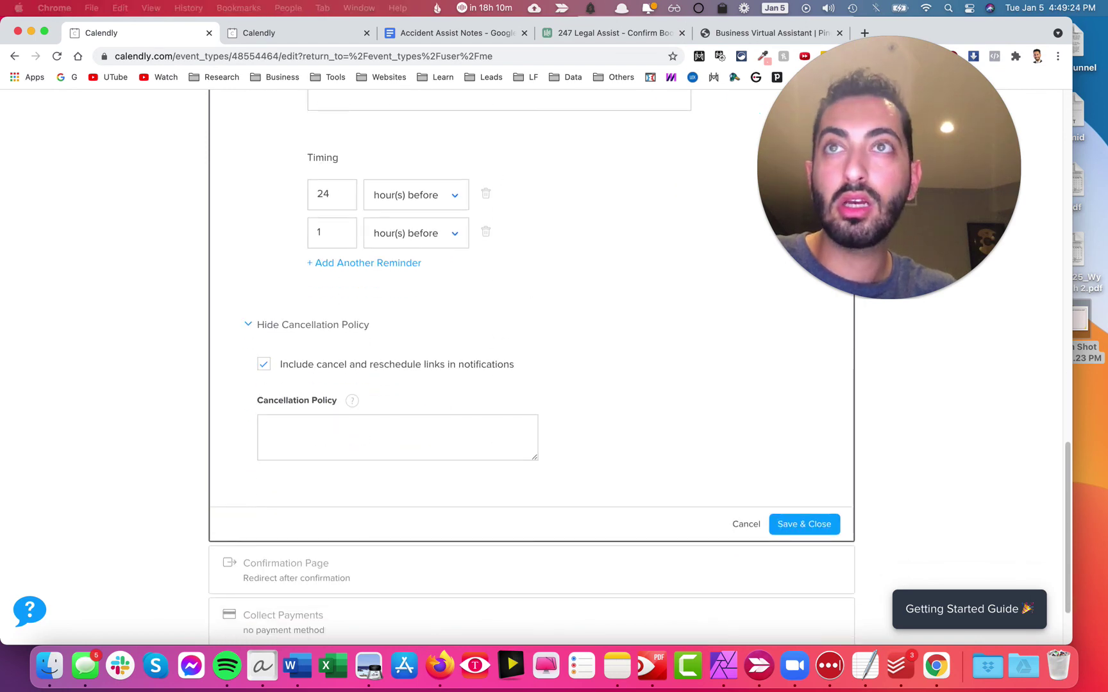
click(1067, 506)
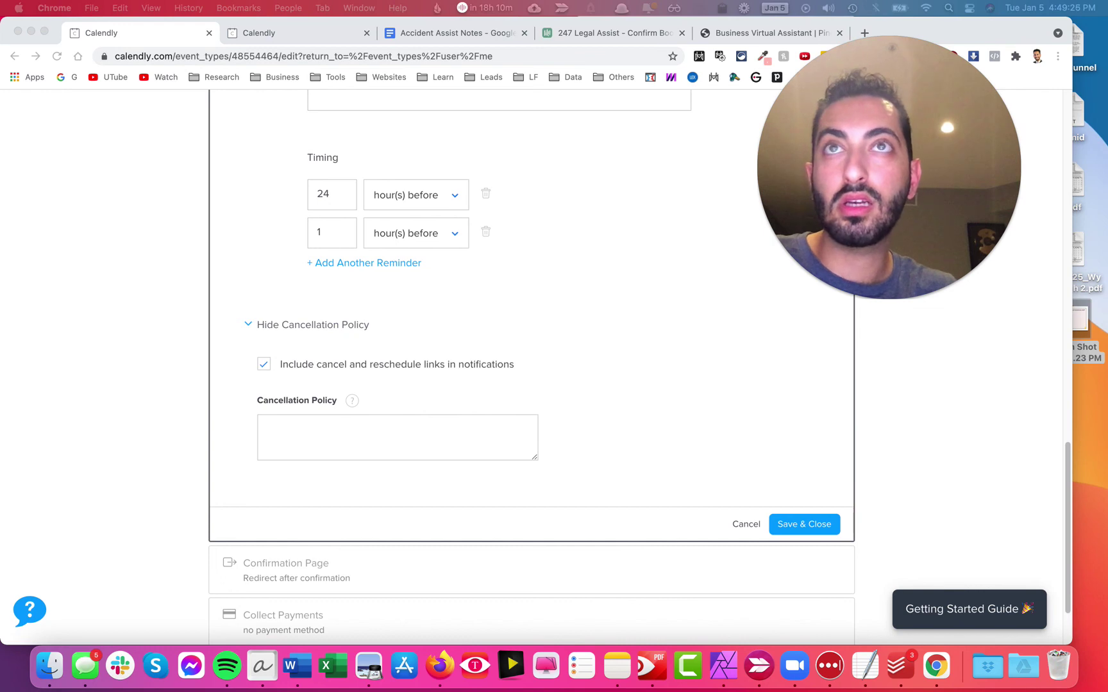
click(377, 433)
key(super+v)
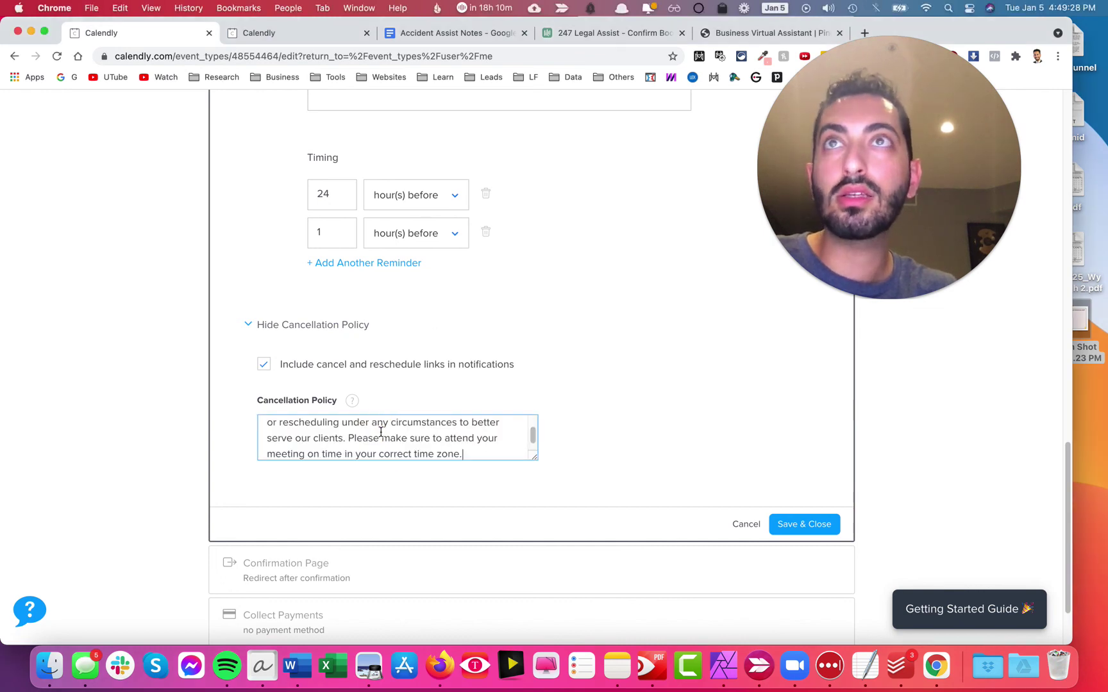
drag(536, 459, 536, 564)
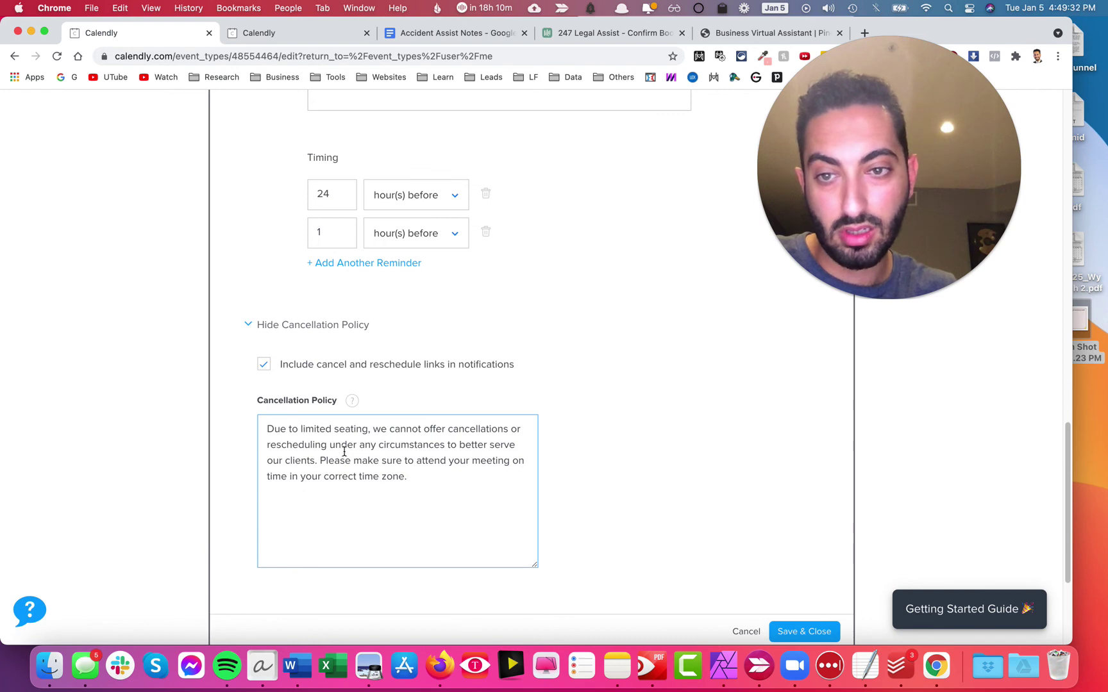
scroll(645, 497, down, 1)
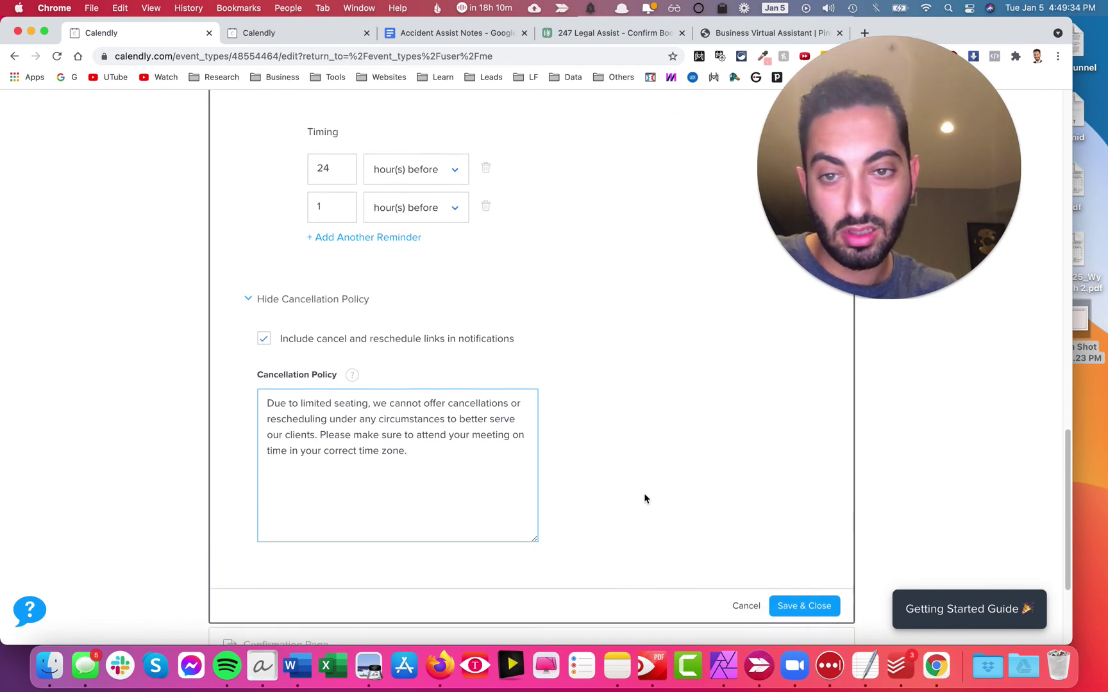
scroll(645, 498, down, 1)
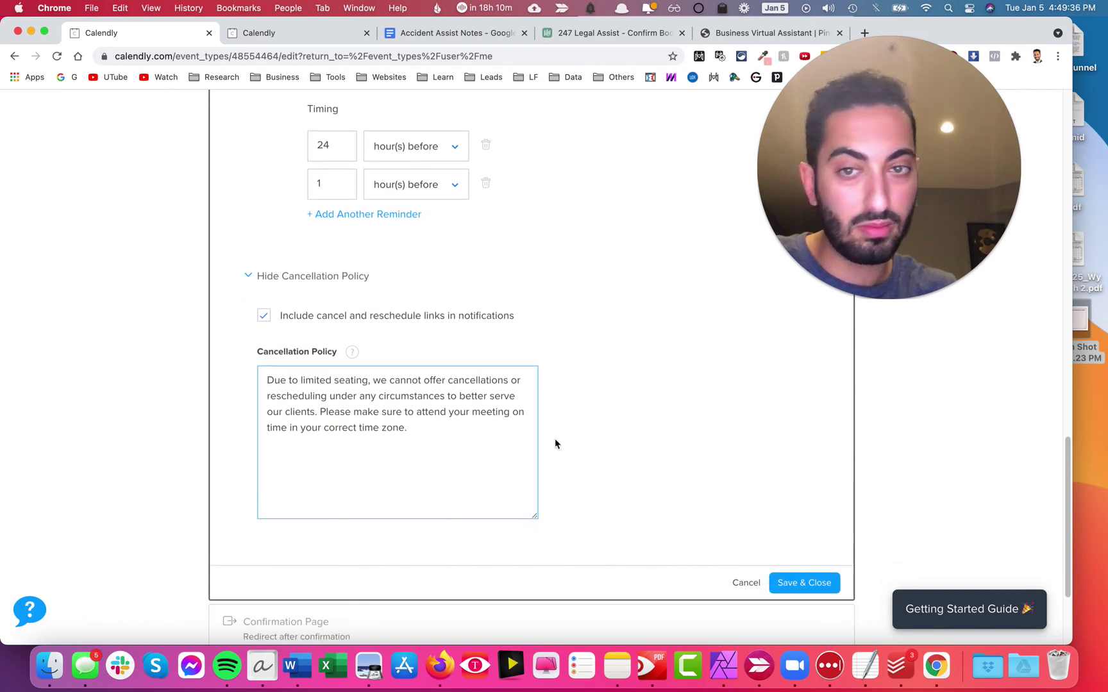
click(795, 580)
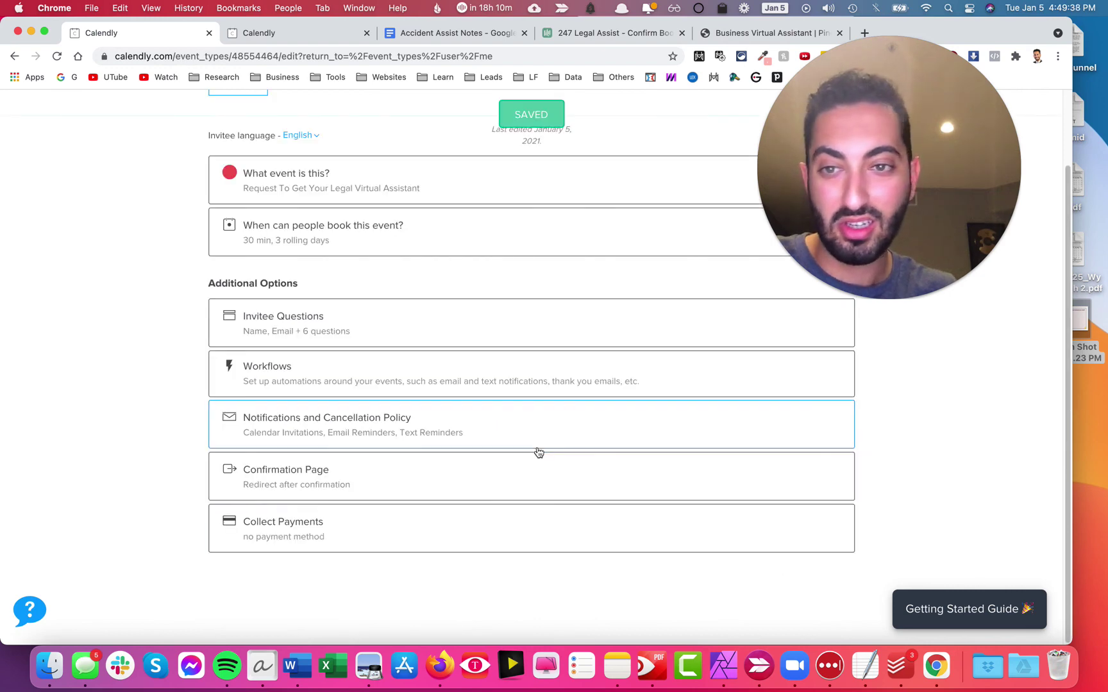
Expand the Confirmation Page settings and copy the Demo Booked URL from the Accident Assist Notes document
click(293, 473)
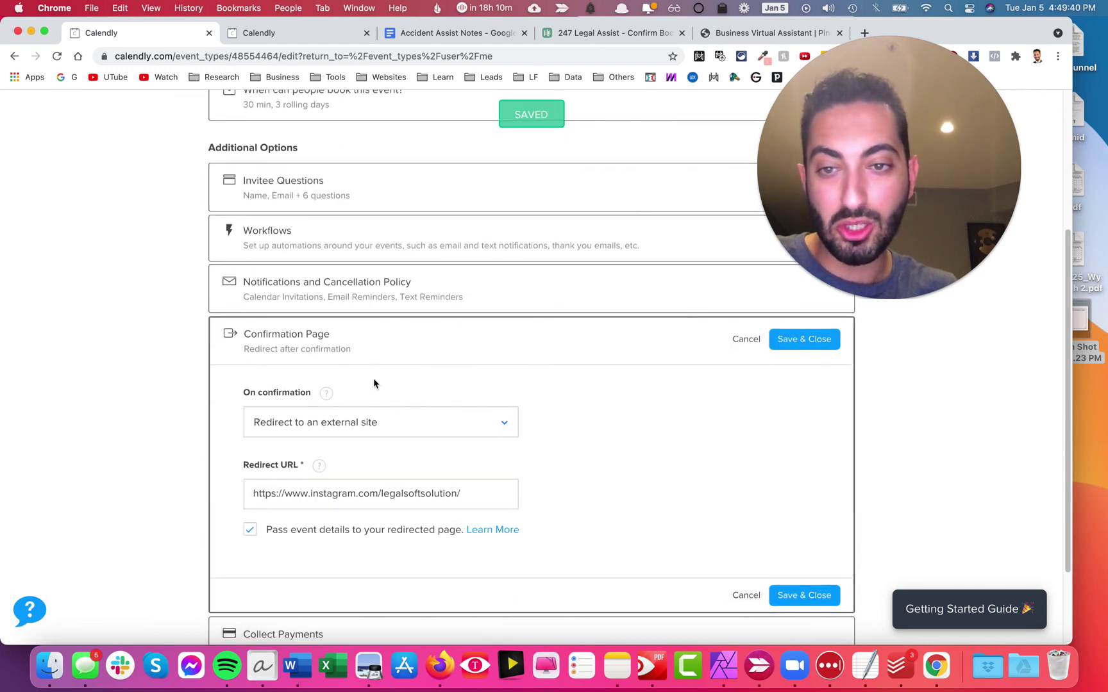
click(283, 34)
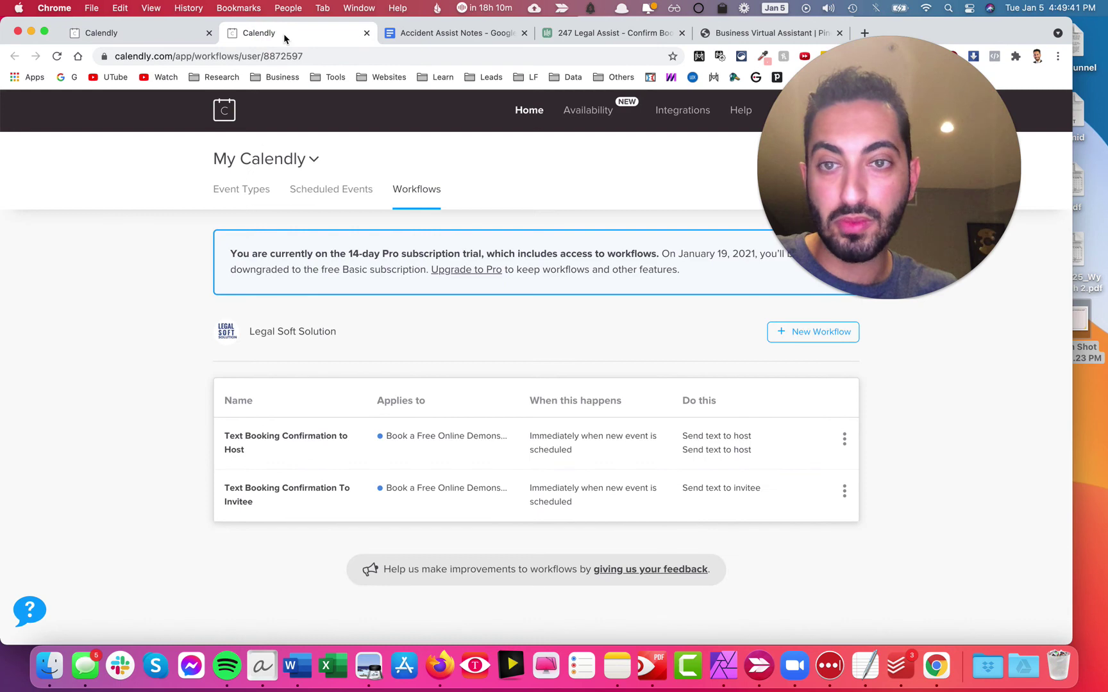
click(462, 36)
scroll(511, 325, down, 1)
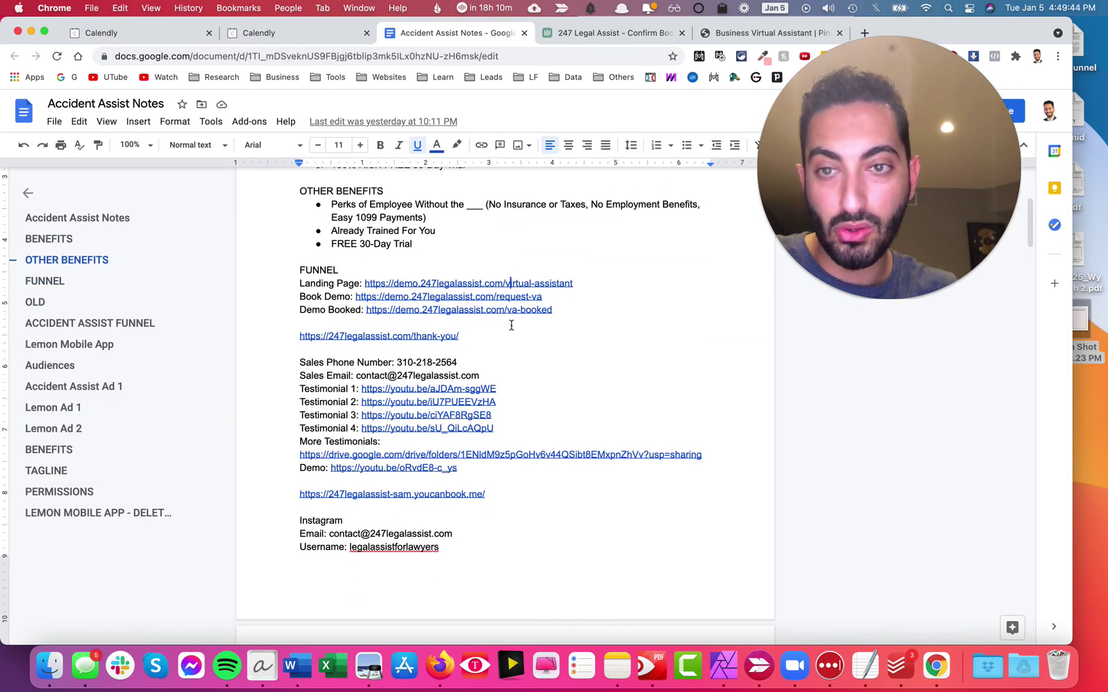
drag(552, 309, 366, 310)
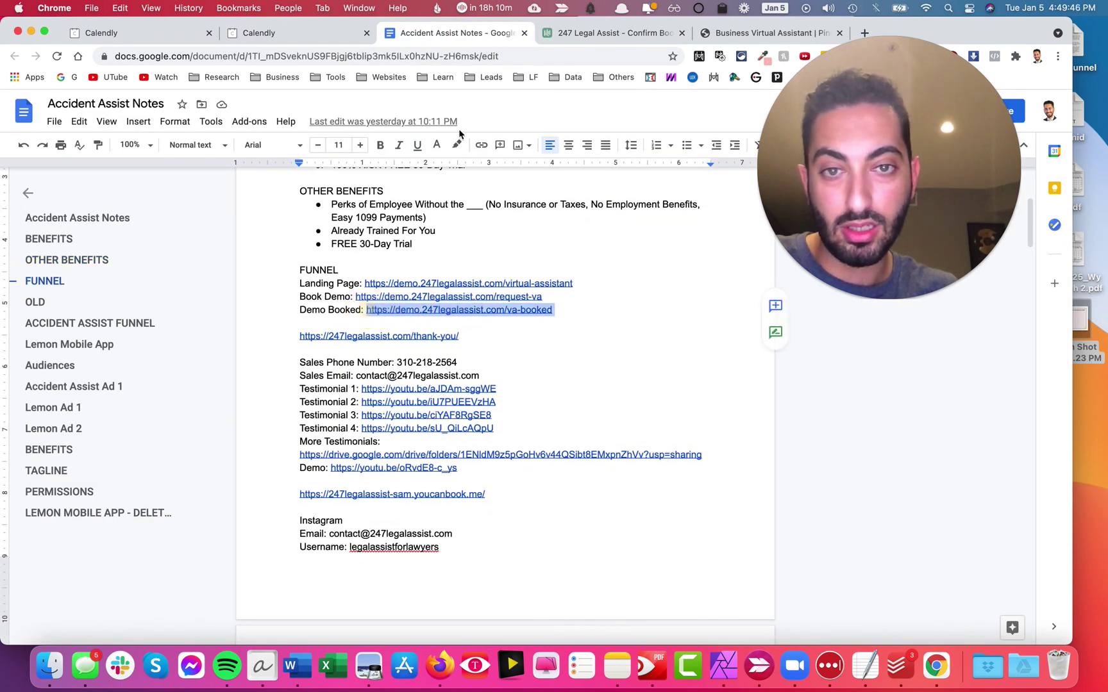
key(super+c)
click(141, 32)
click(345, 494)
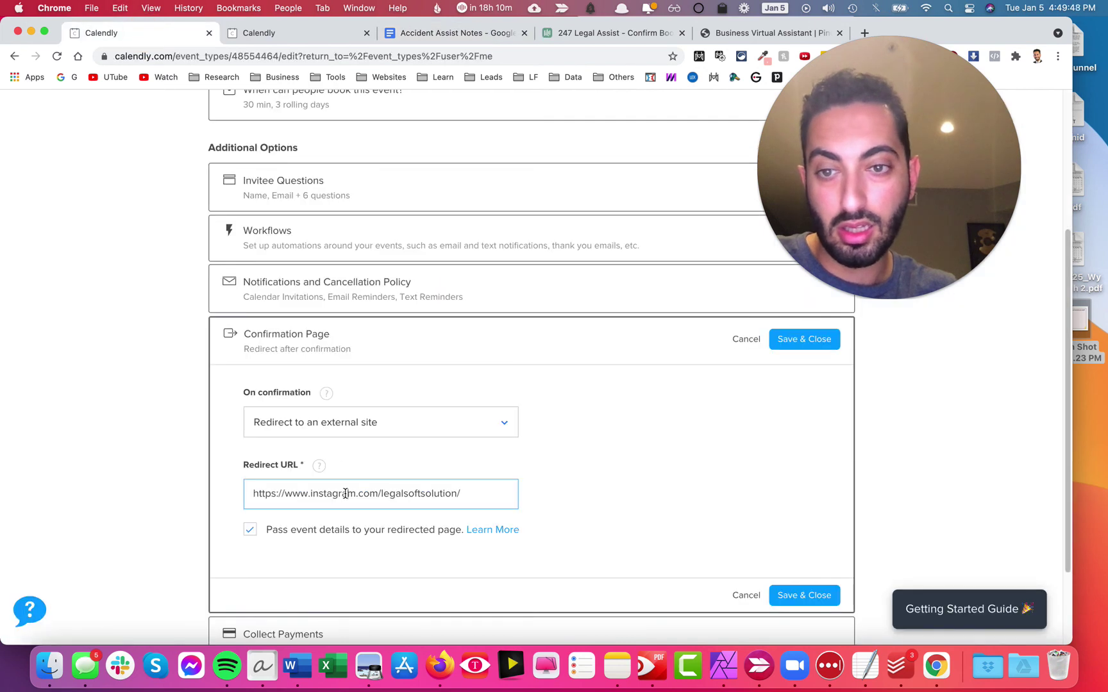
key(super+a)
key(super+v)
scroll(470, 489, down, 1)
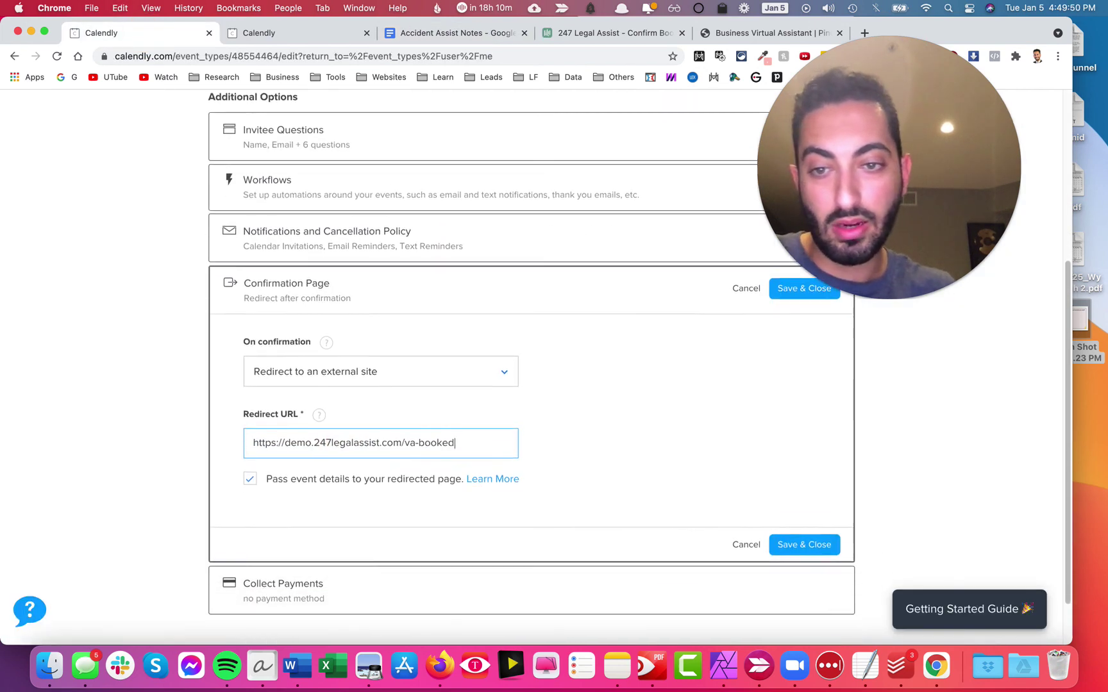
scroll(465, 410, down, 1)
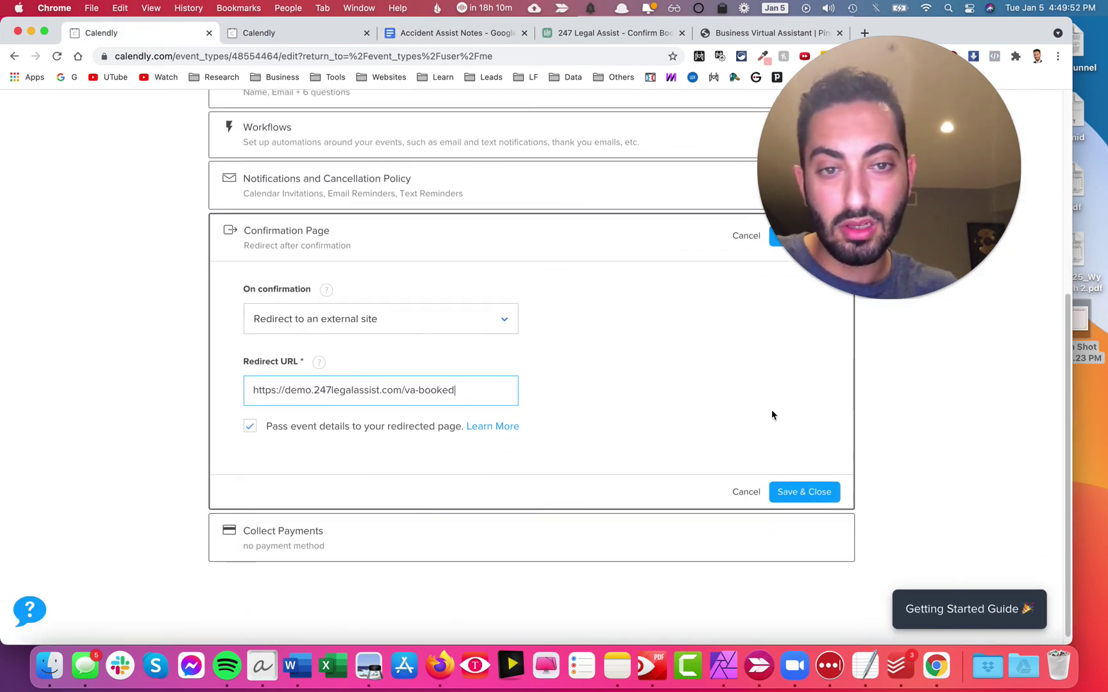
Load the va-booked address in a new browser tab to check it
key(super+t)
key(super+v)
key(Return)
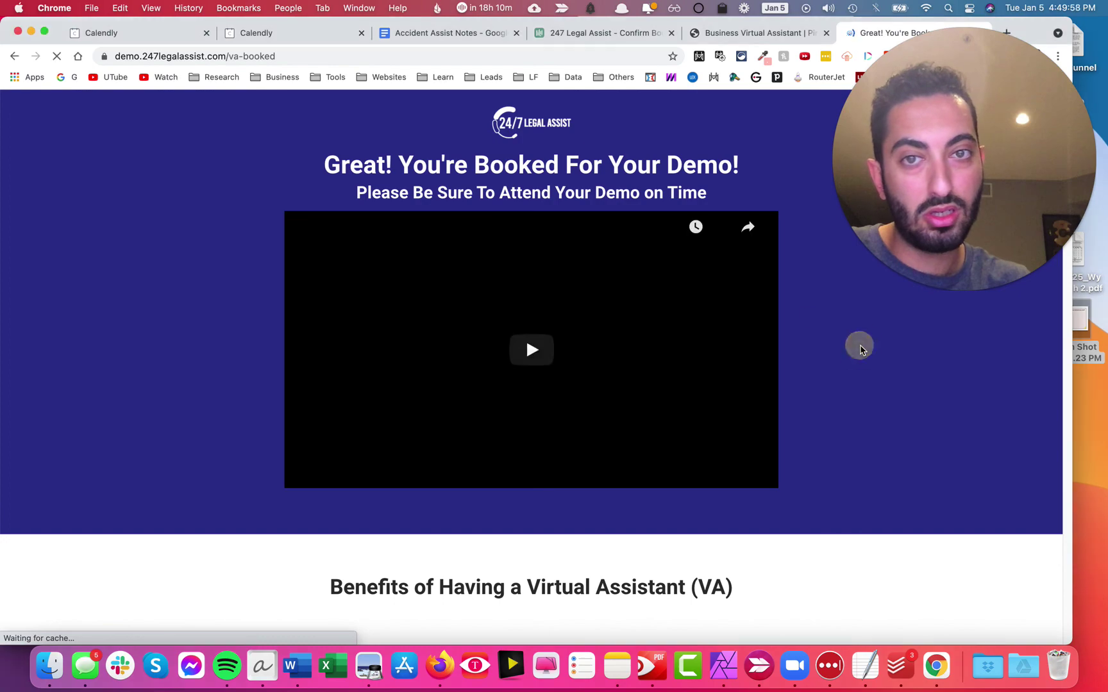
Review the You're Booked page down to its footer, then close that tab
scroll(859, 350, down, 10)
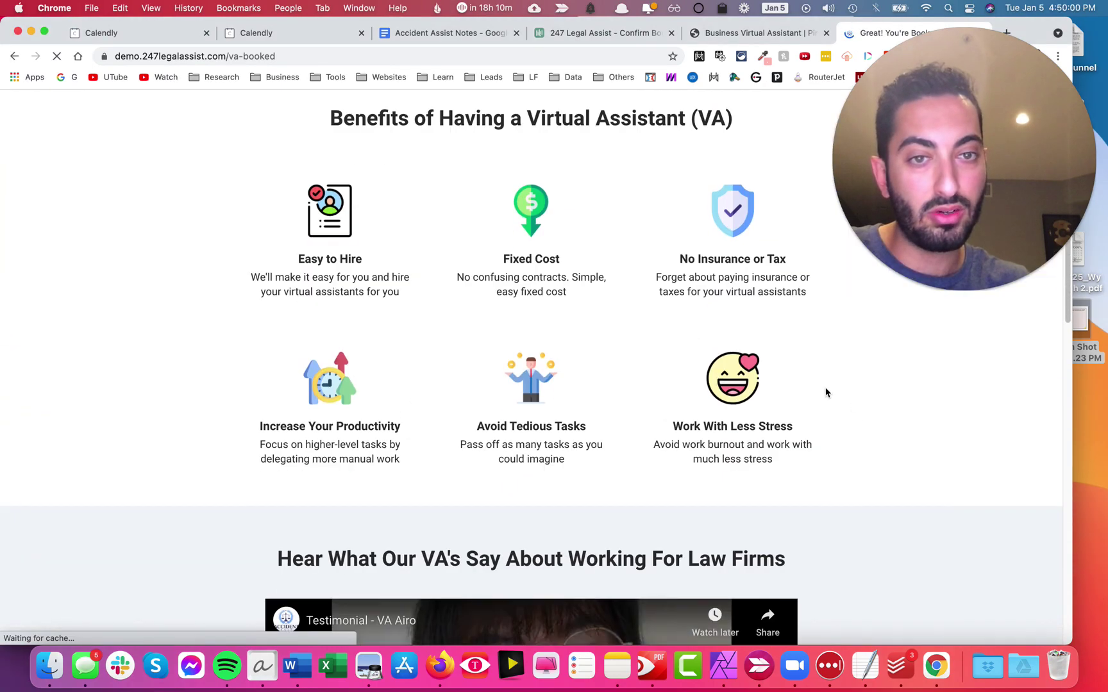
scroll(826, 393, down, 10)
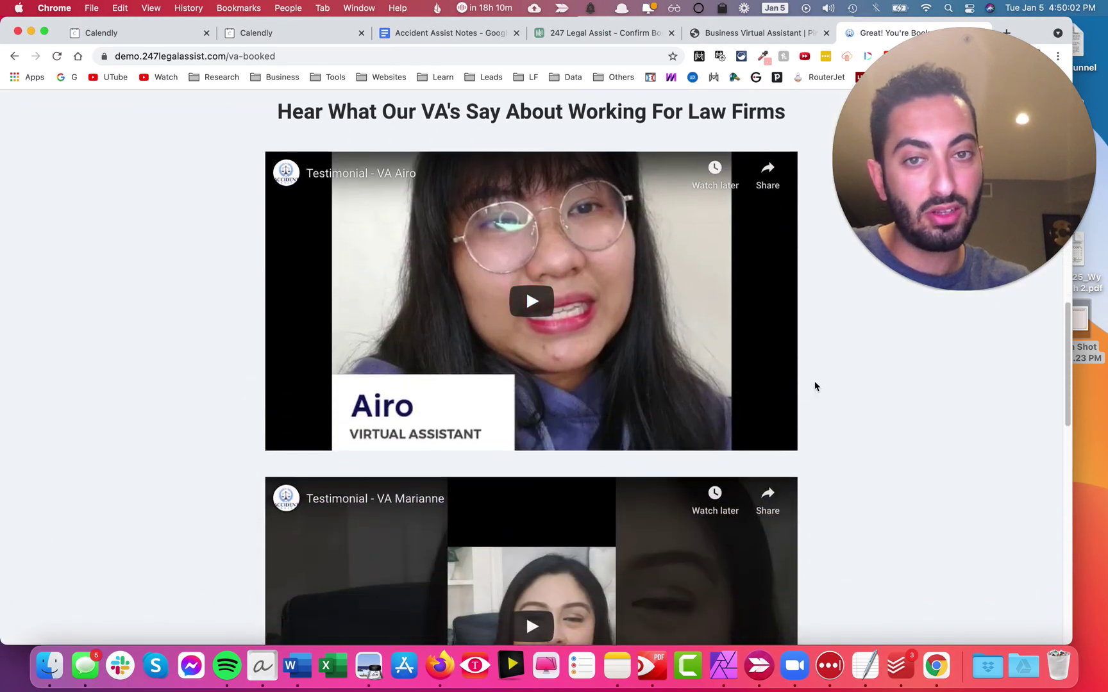
scroll(815, 386, down, 20)
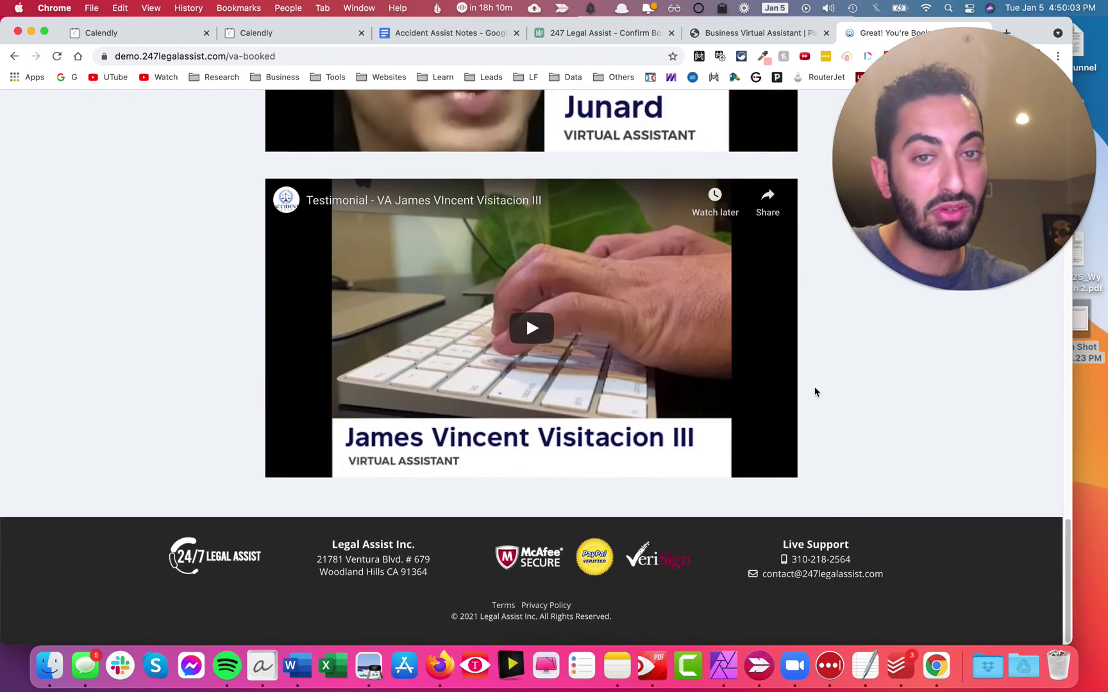
click(954, 440)
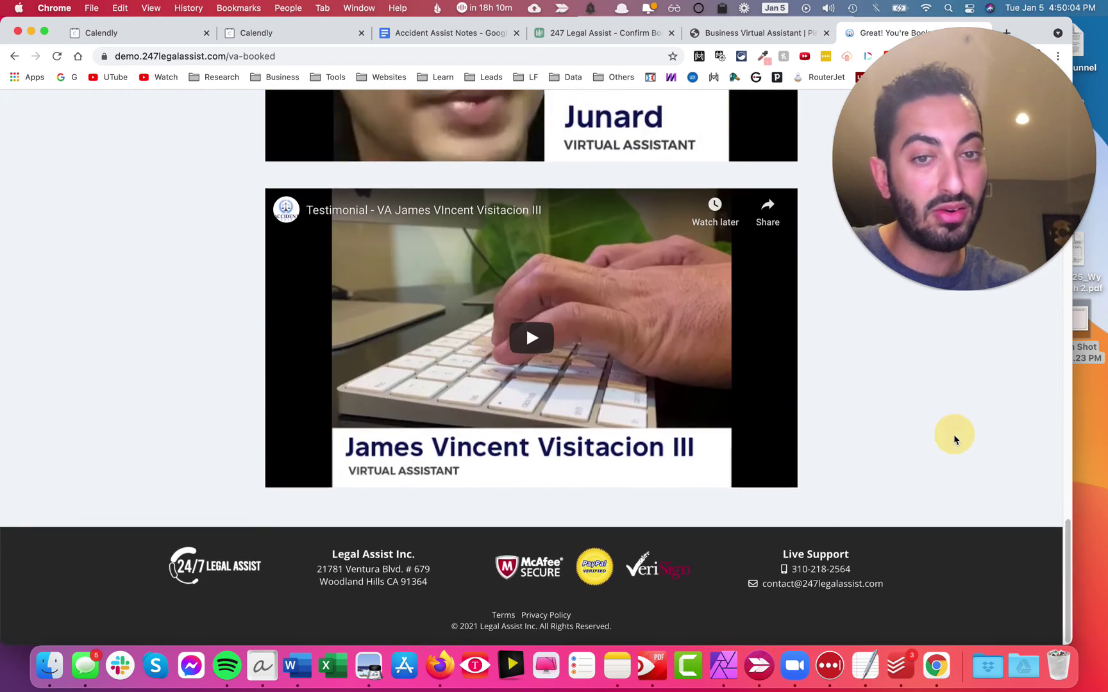
scroll(952, 449, up, 20)
key(super+w)
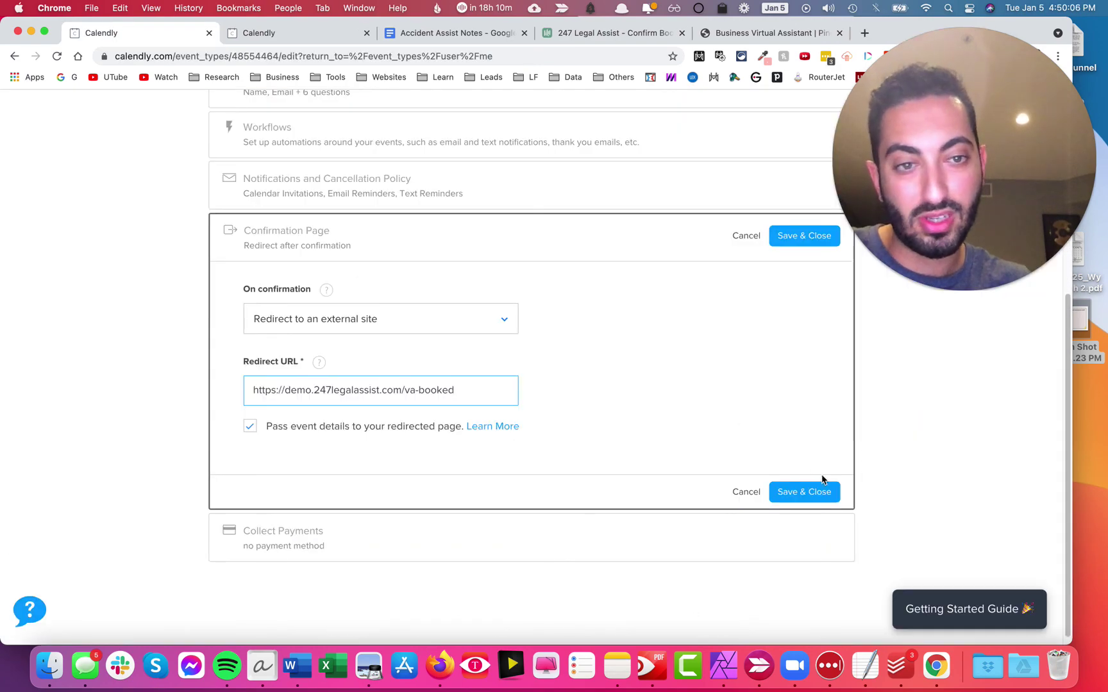
Save the Confirmation Page redirect and return to the top of the event editor
click(809, 491)
click(951, 353)
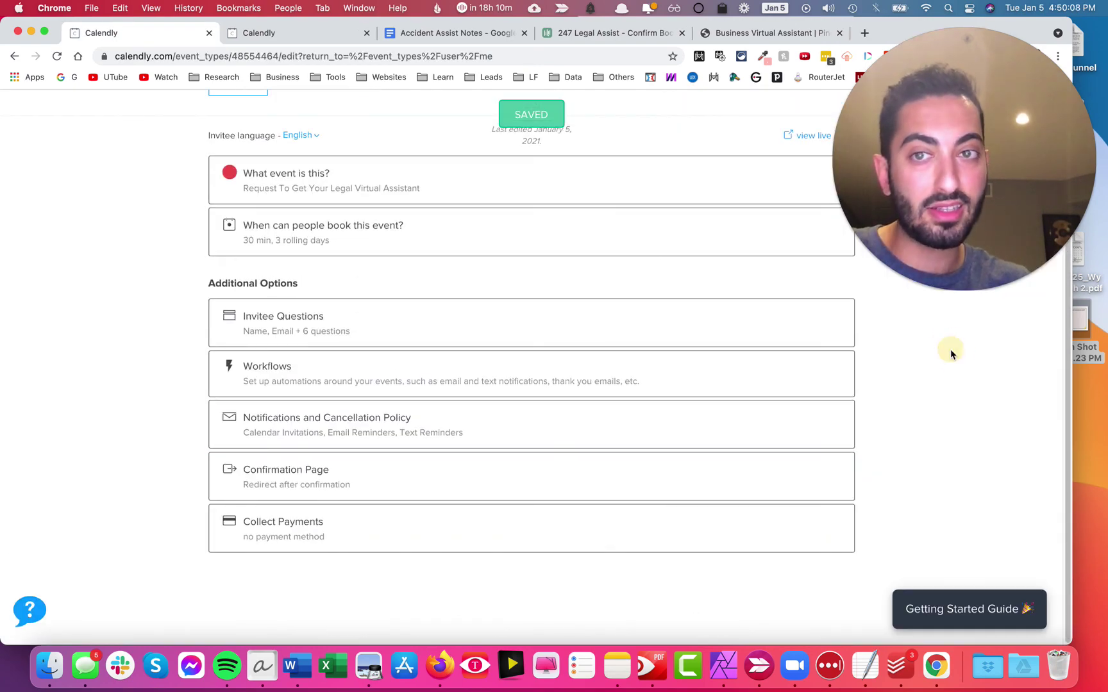
mouse_move(981, 241)
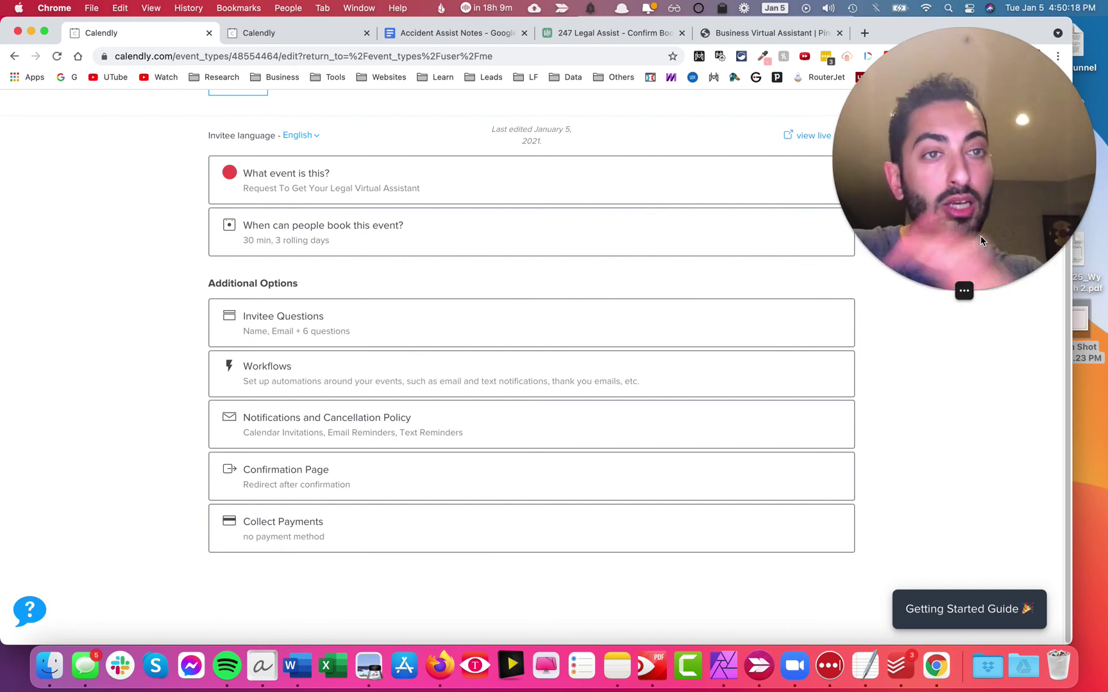
scroll(582, 284, up, 3)
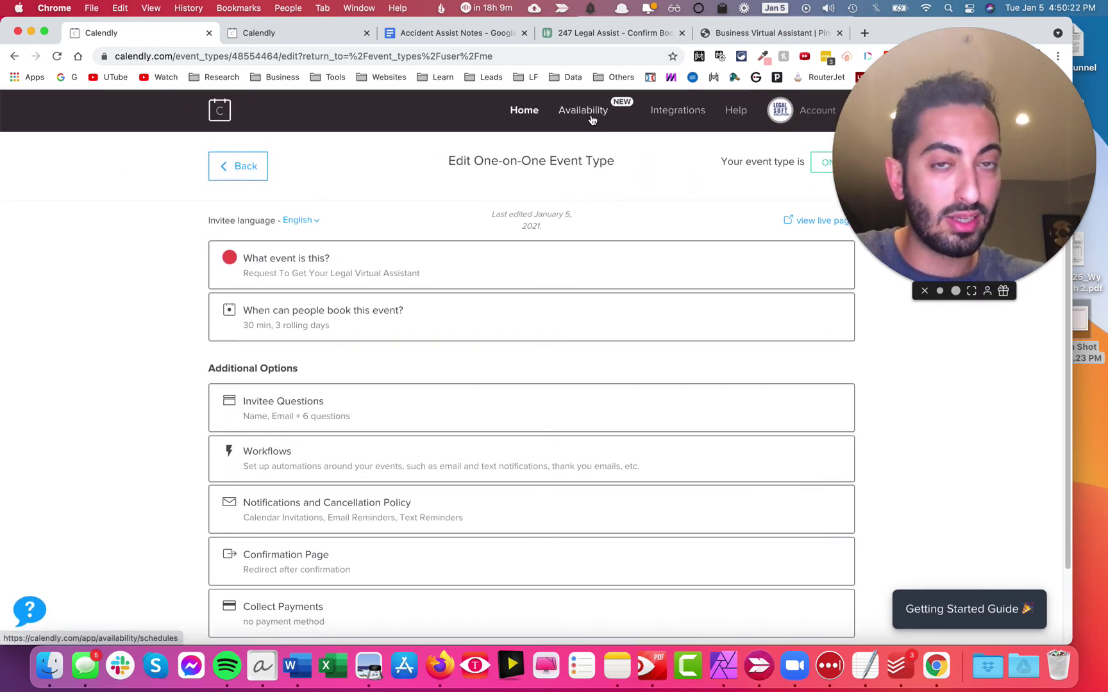
Leave the event editor via the Integrations page, then head back to Home
click(677, 113)
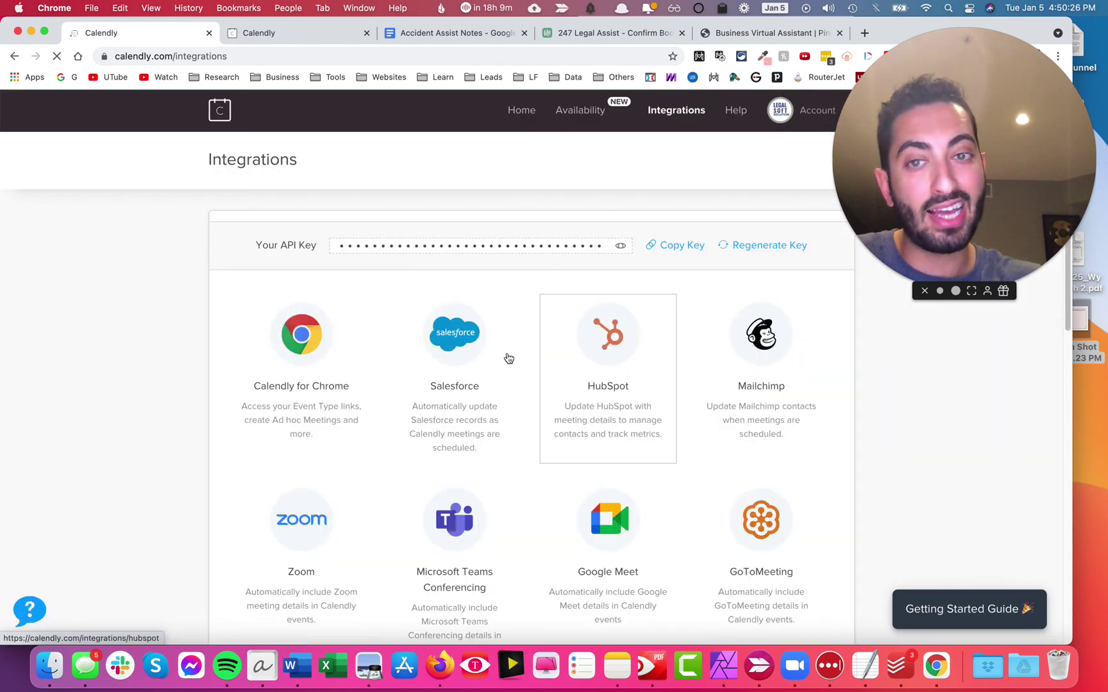
click(529, 110)
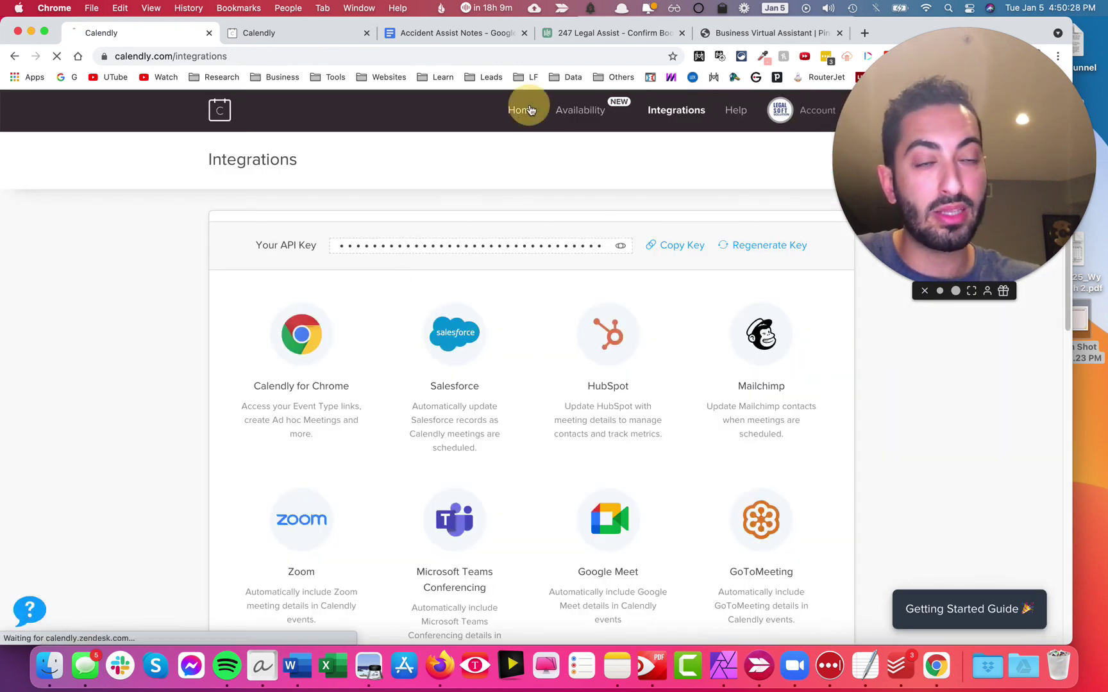